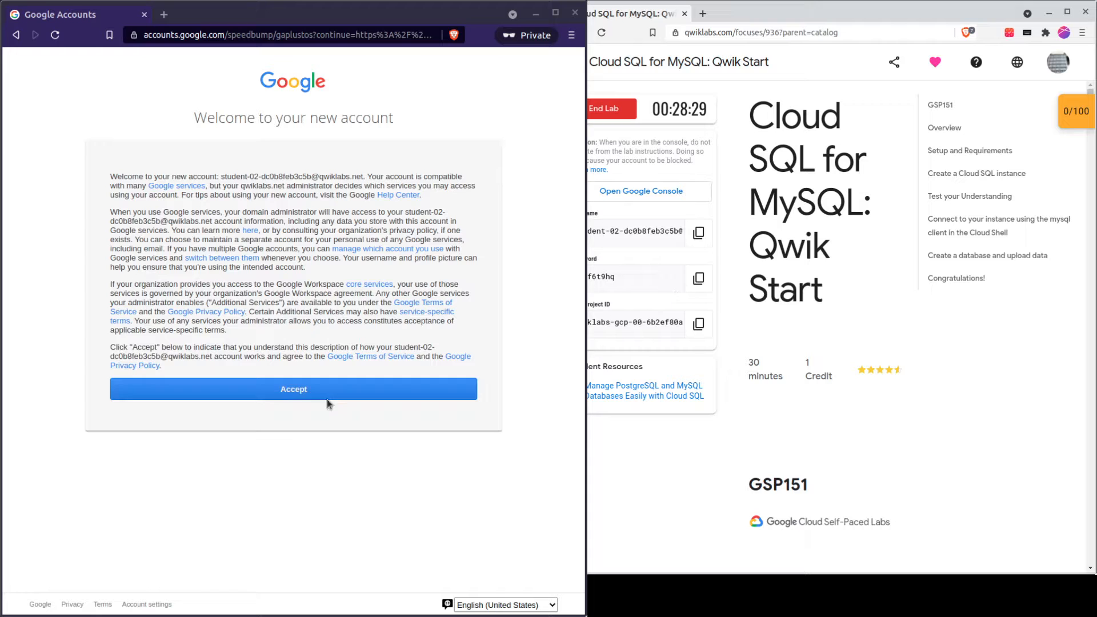
# - Accept the new Google account's terms and agree to the Google Cloud Platform Terms of Service with United States as country
pyautogui.click(304, 388)
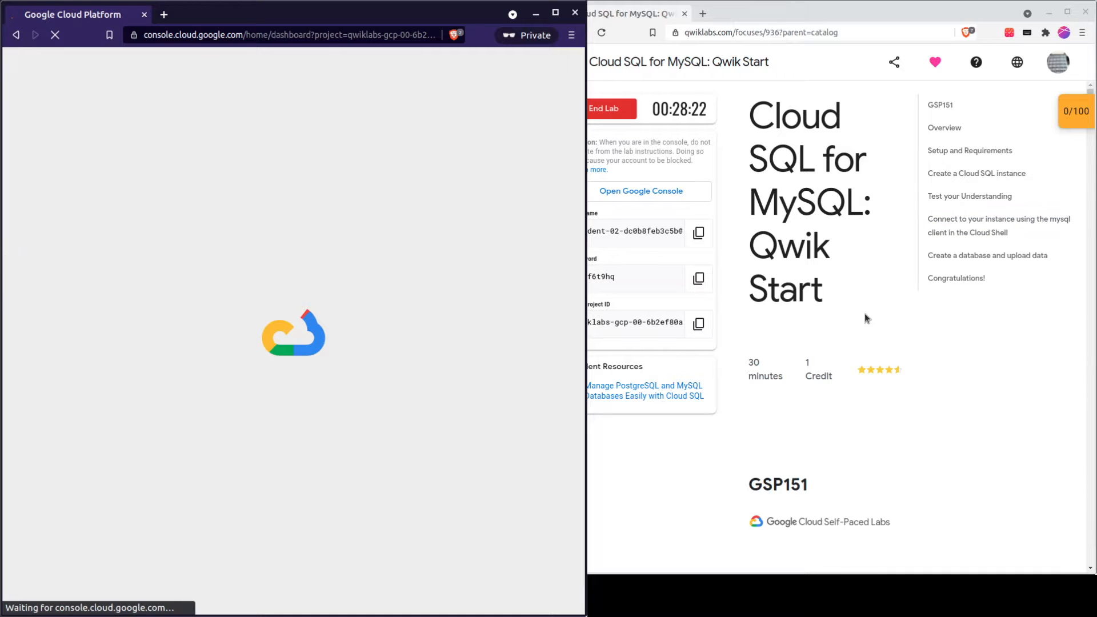
pyautogui.scroll(-2, 826, 358)
pyautogui.scroll(3, 827, 358)
pyautogui.scroll(-2, 849, 245)
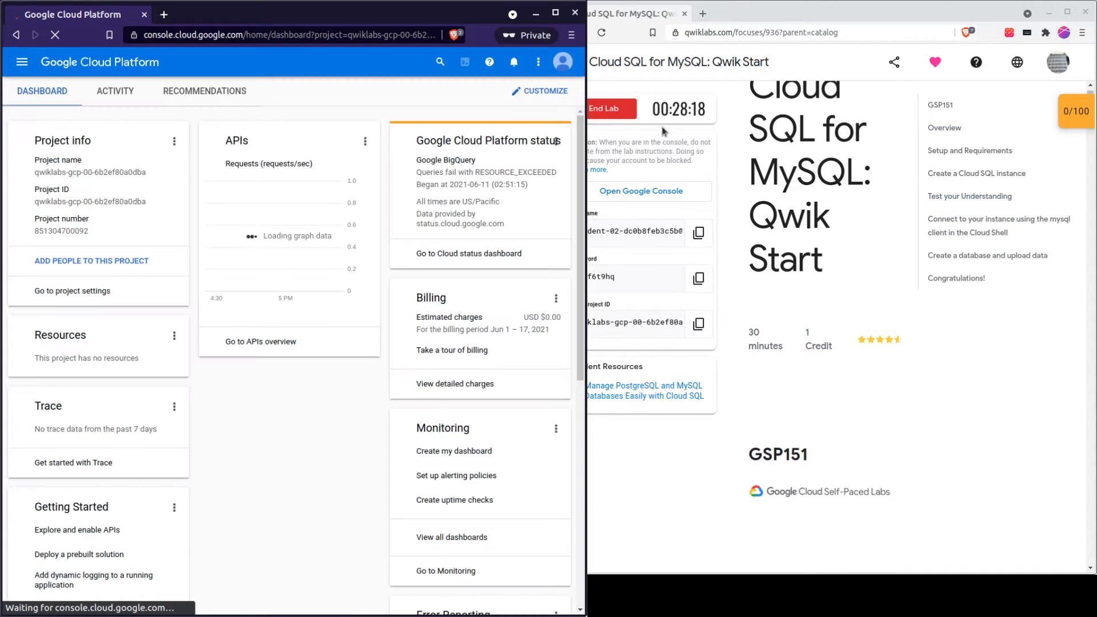
pyautogui.moveTo(661, 111); pyautogui.dragTo(703, 114)
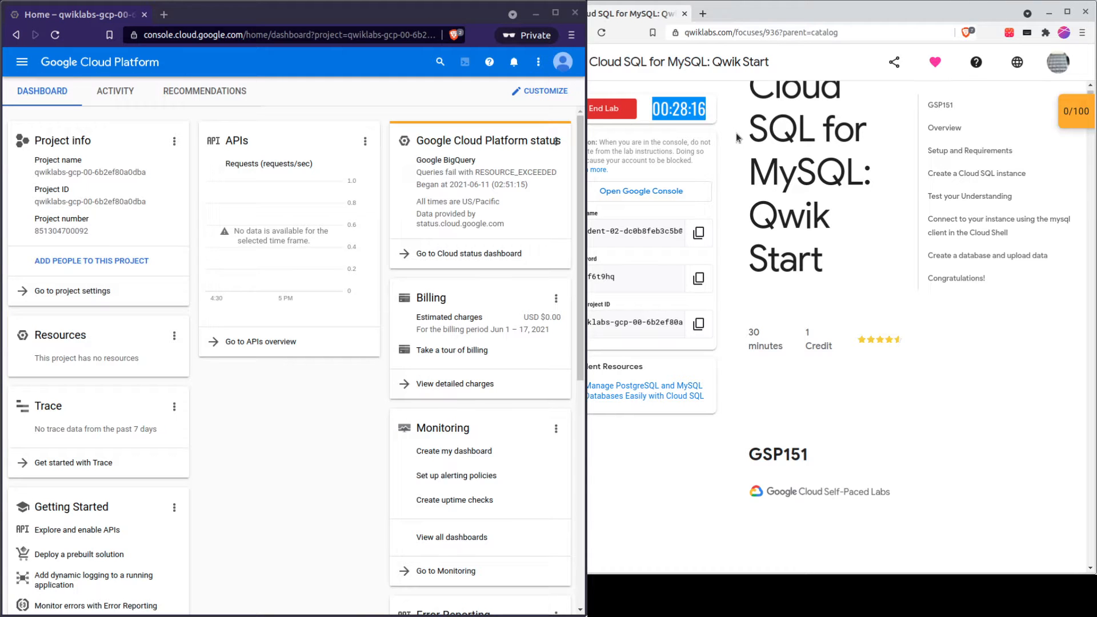
pyautogui.click(665, 125)
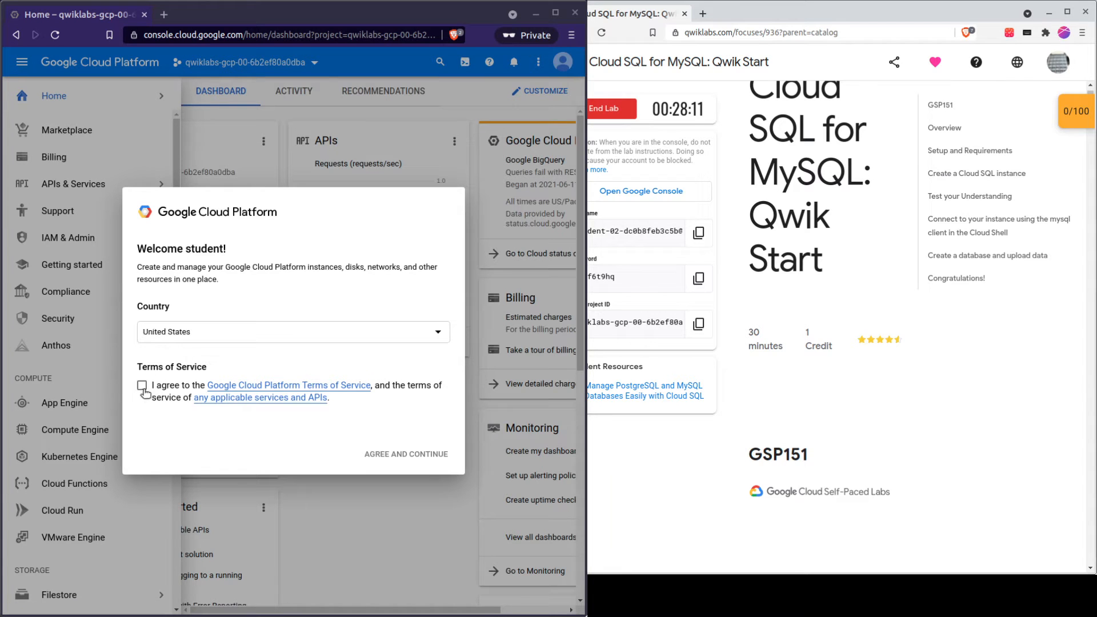
pyautogui.click(142, 386)
pyautogui.click(408, 454)
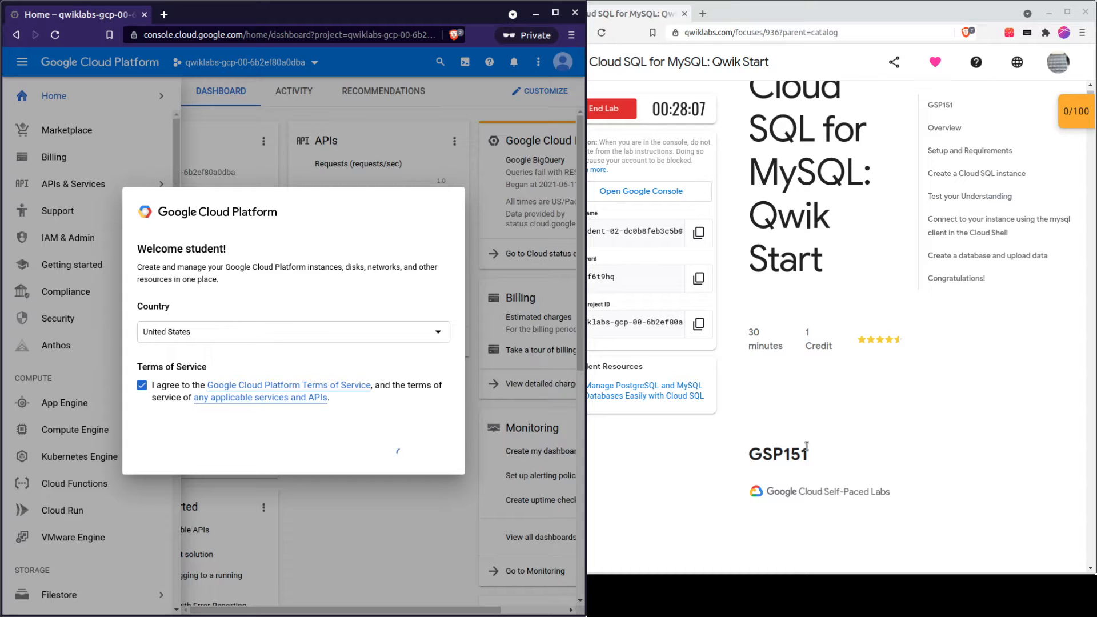
# - Read the Overview and the Setup and Requirements sections of the Cloud SQL for MySQL lab
pyautogui.click(950, 129)
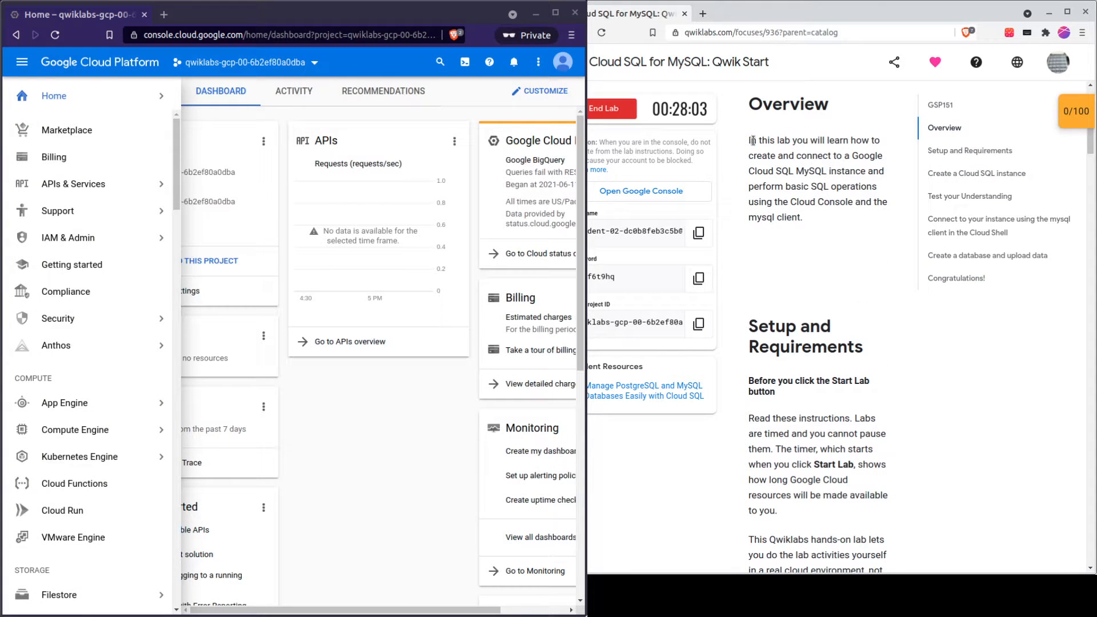
pyautogui.moveTo(749, 140); pyautogui.dragTo(820, 151)
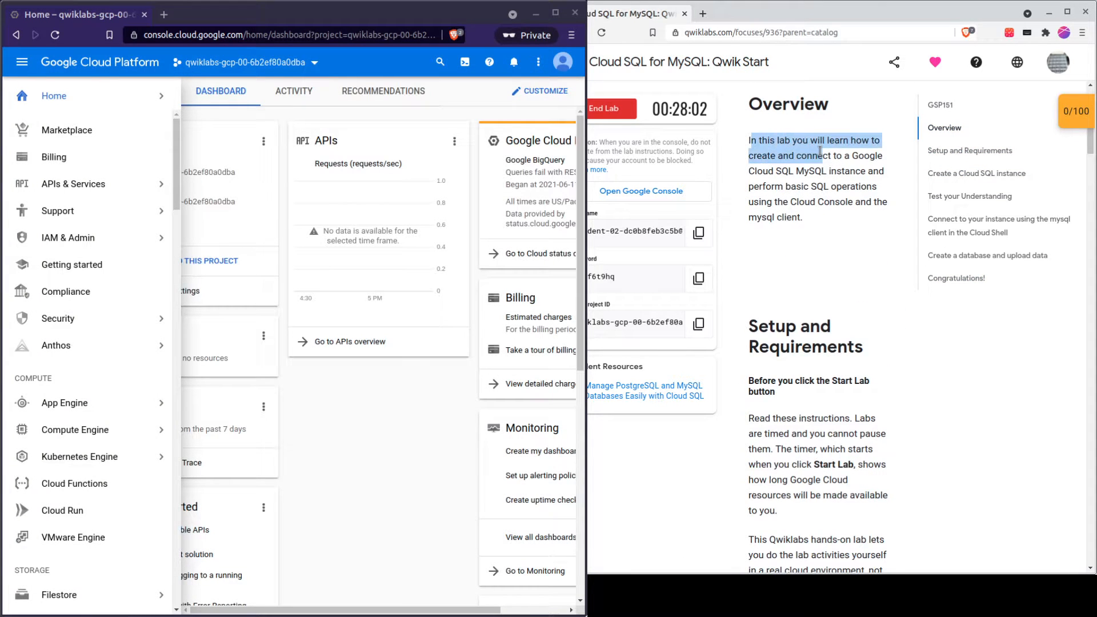
pyautogui.click(832, 183)
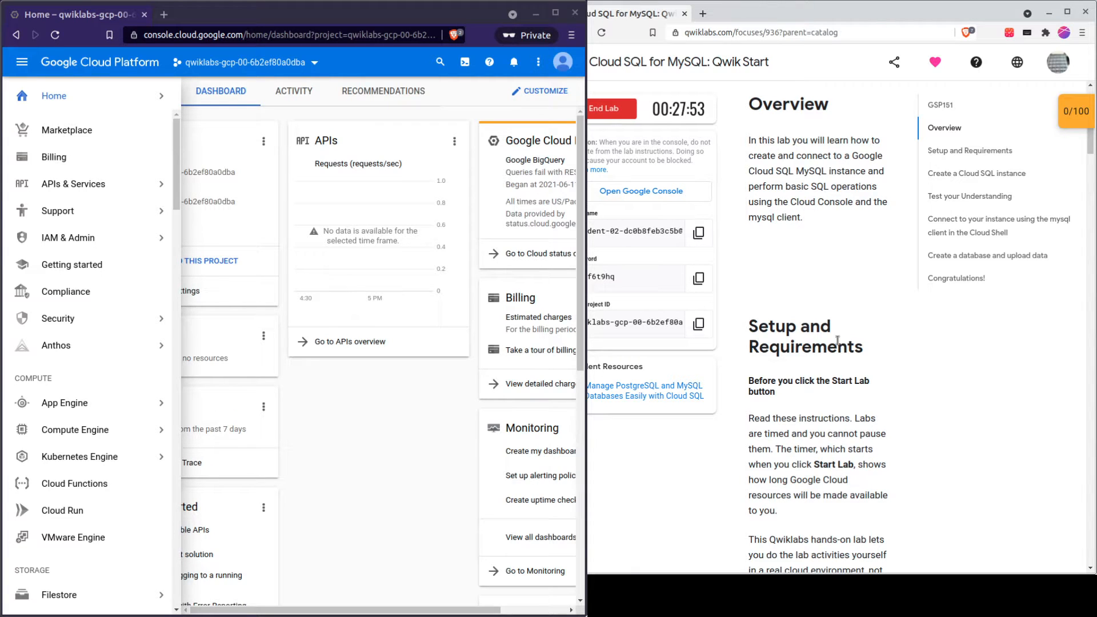
pyautogui.scroll(-7, 837, 341)
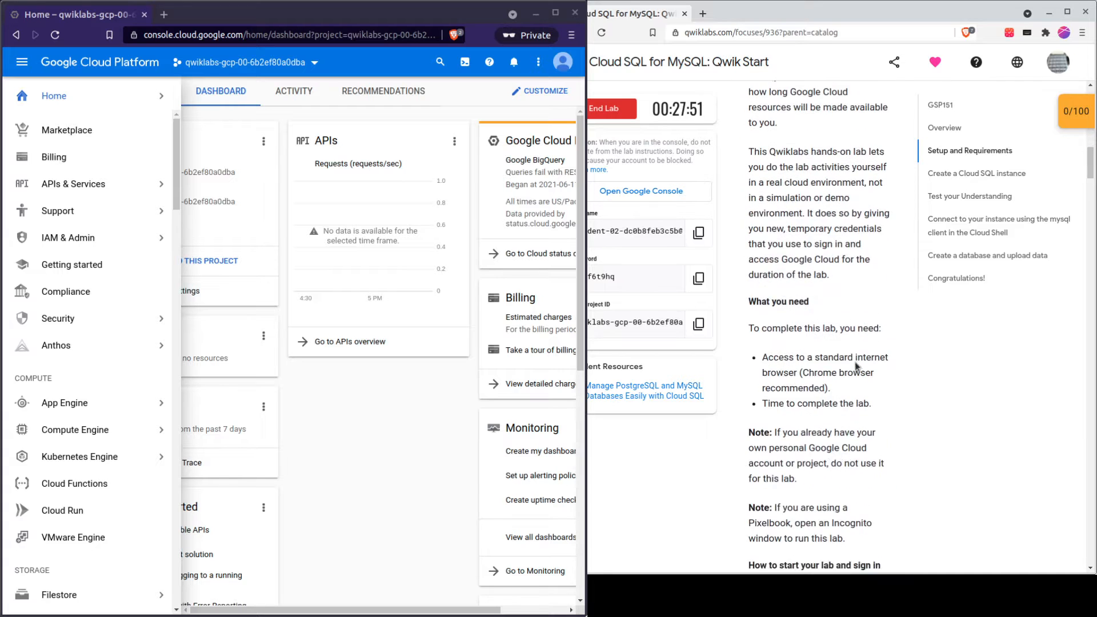
pyautogui.scroll(-12, 855, 366)
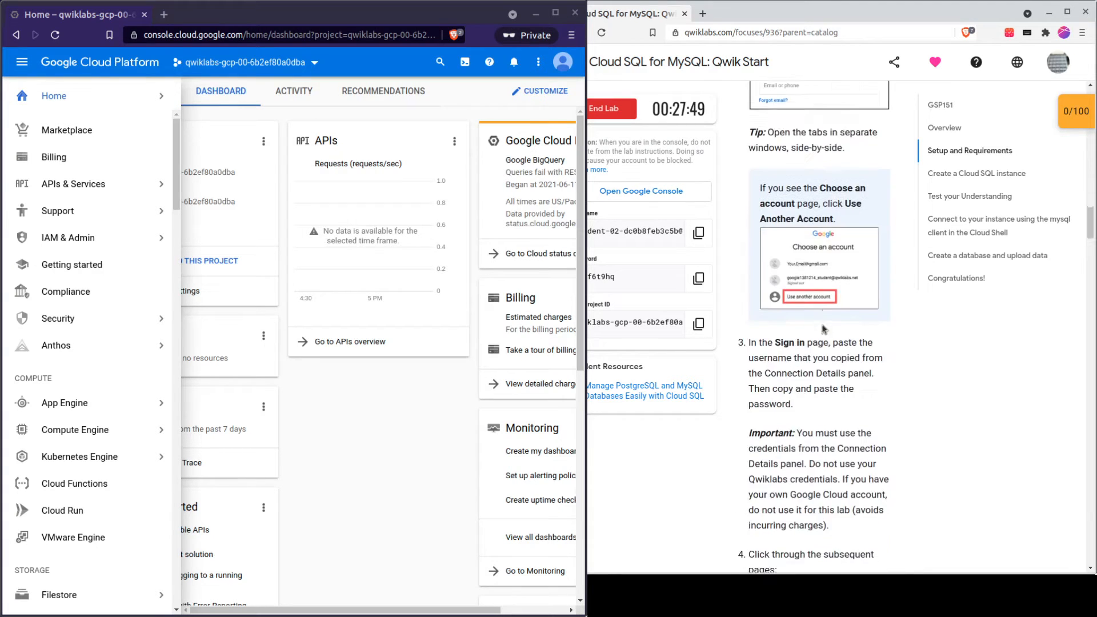
pyautogui.scroll(-7, 823, 328)
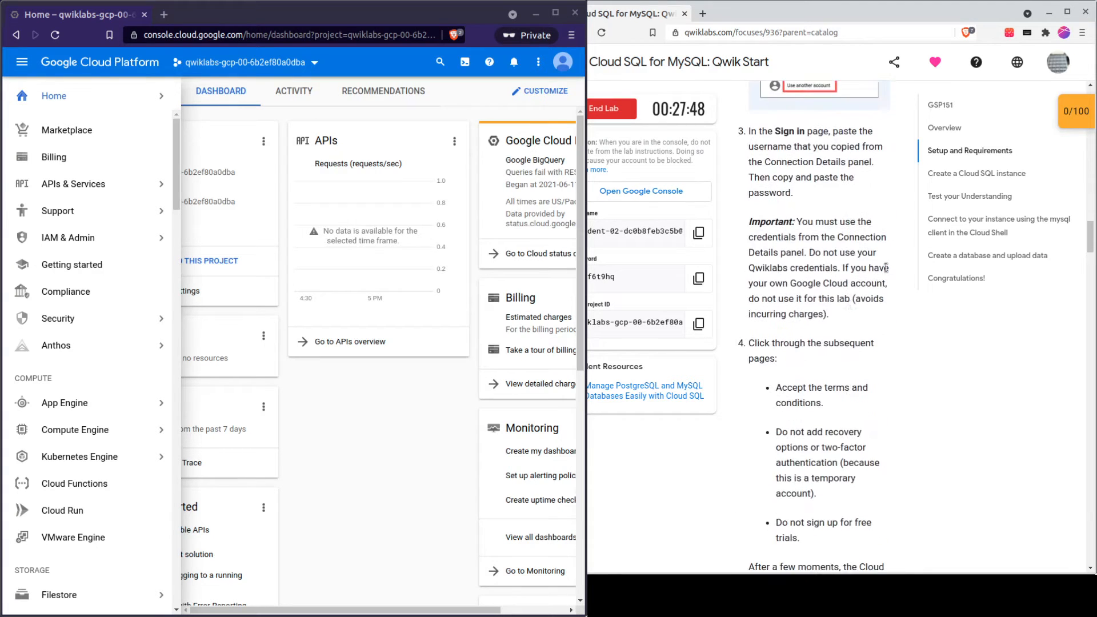
# - Read the lab's instructions for creating a Cloud SQL instance and recheck the preceding sign-in instructions
pyautogui.click(942, 174)
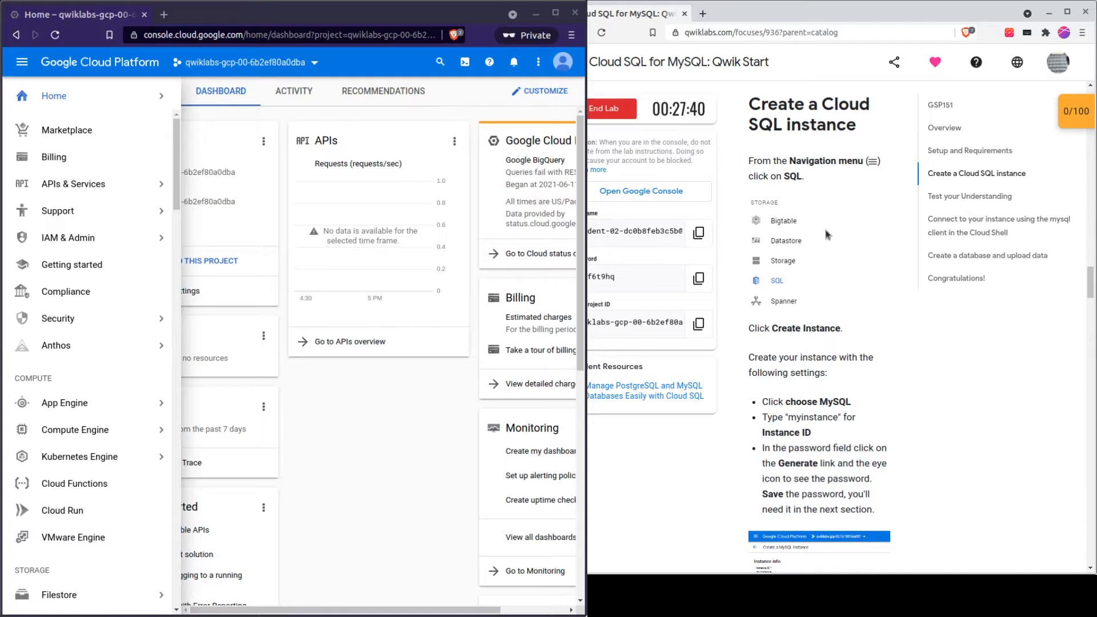
pyautogui.scroll(-10, 826, 234)
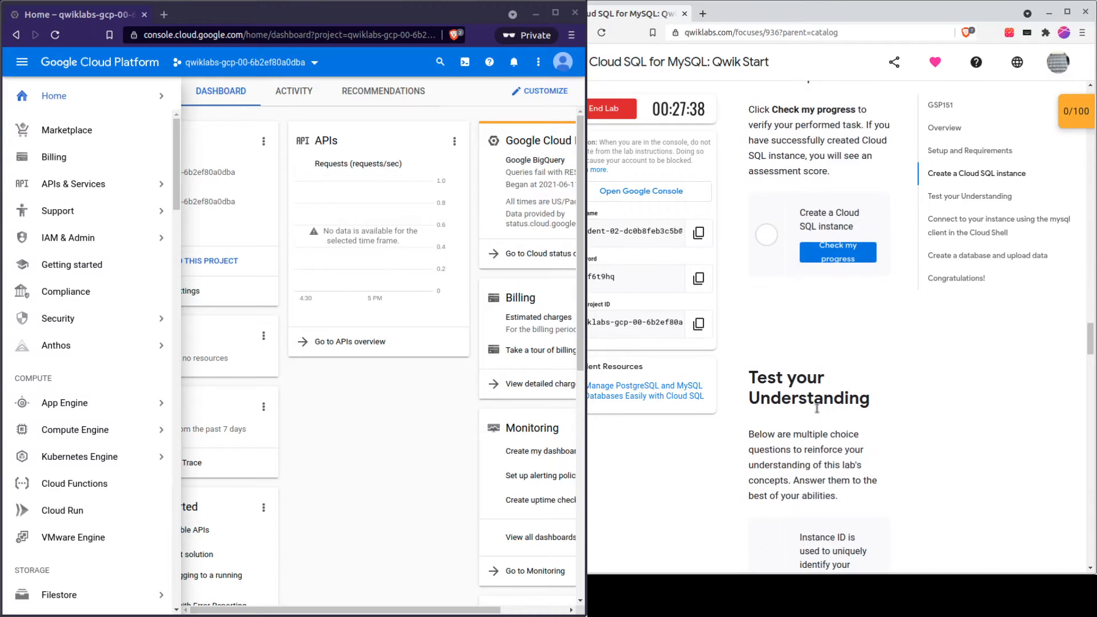
pyautogui.scroll(10, 816, 409)
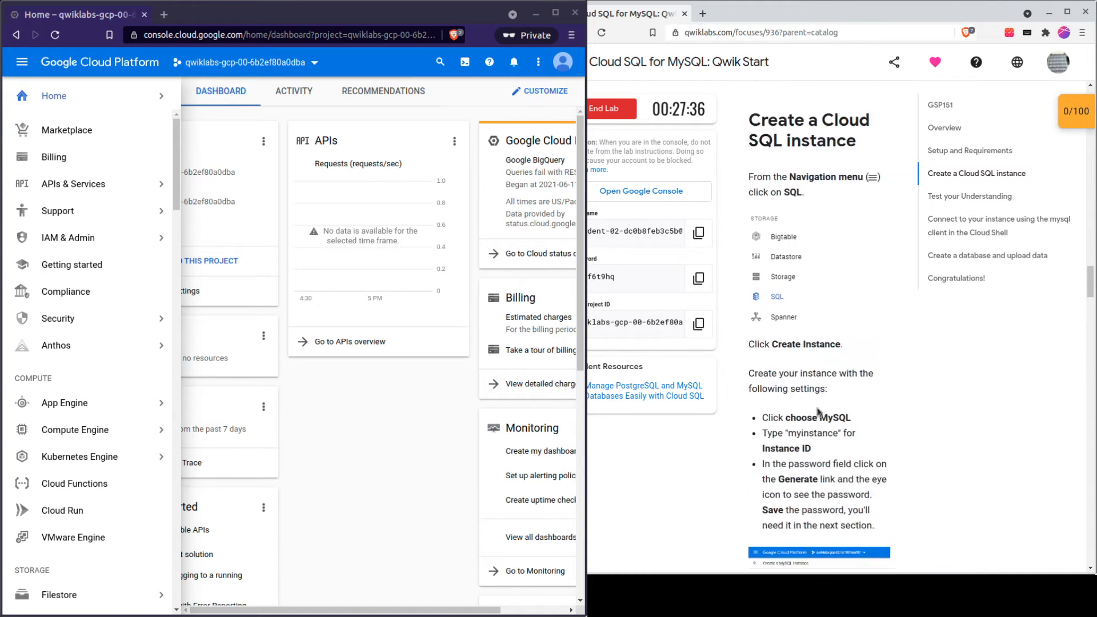
pyautogui.scroll(4, 818, 412)
pyautogui.scroll(-2, 817, 411)
pyautogui.scroll(3, 817, 407)
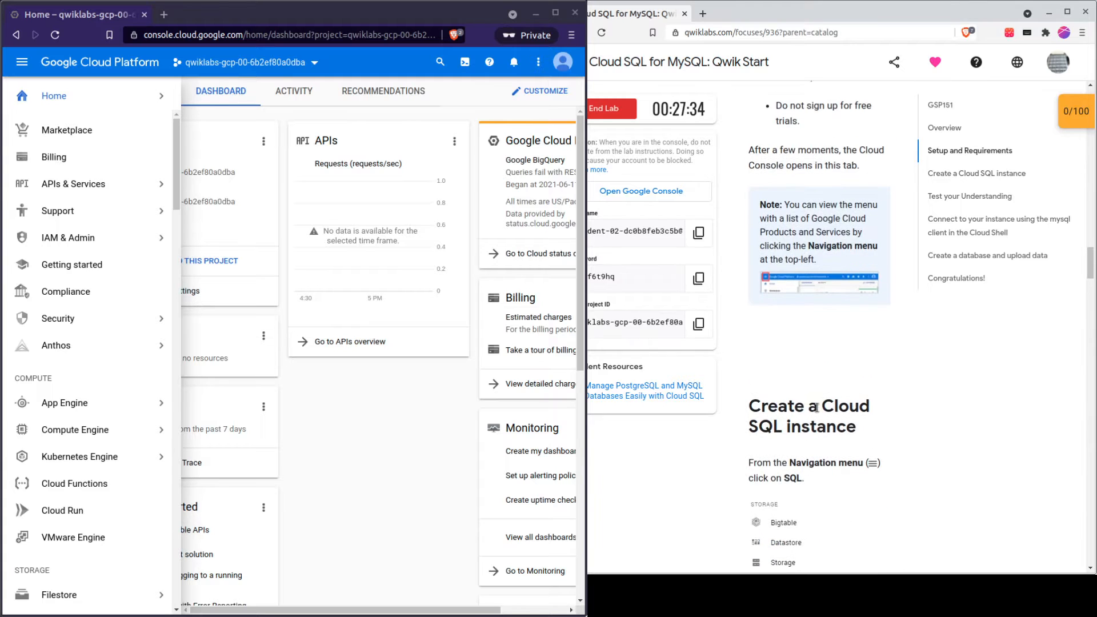
pyautogui.scroll(10, 817, 407)
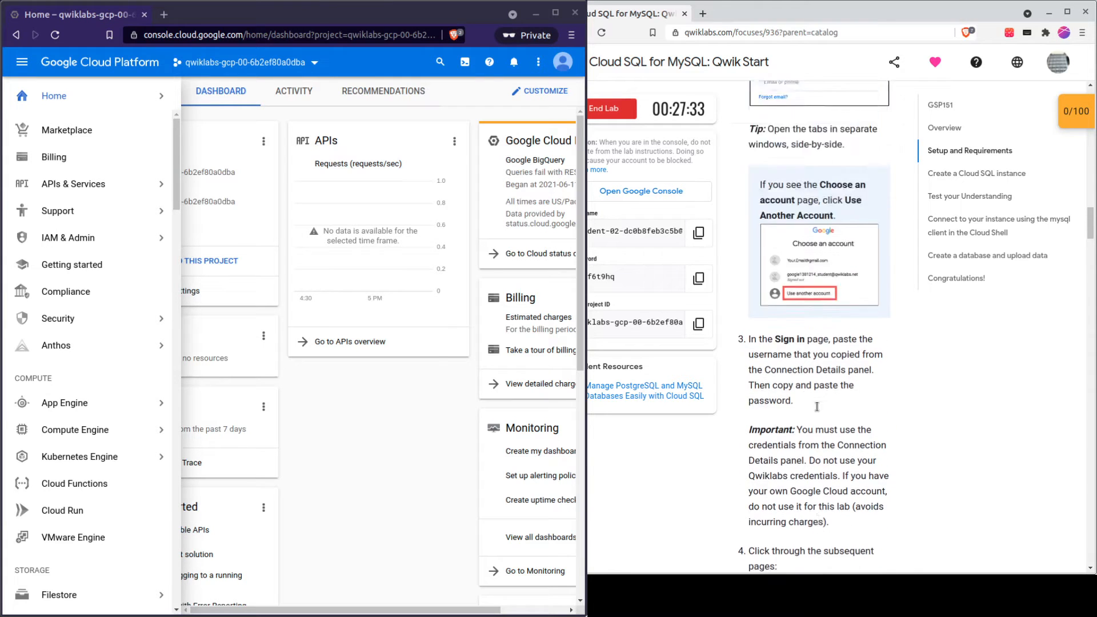
pyautogui.scroll(-2, 817, 407)
pyautogui.click(941, 182)
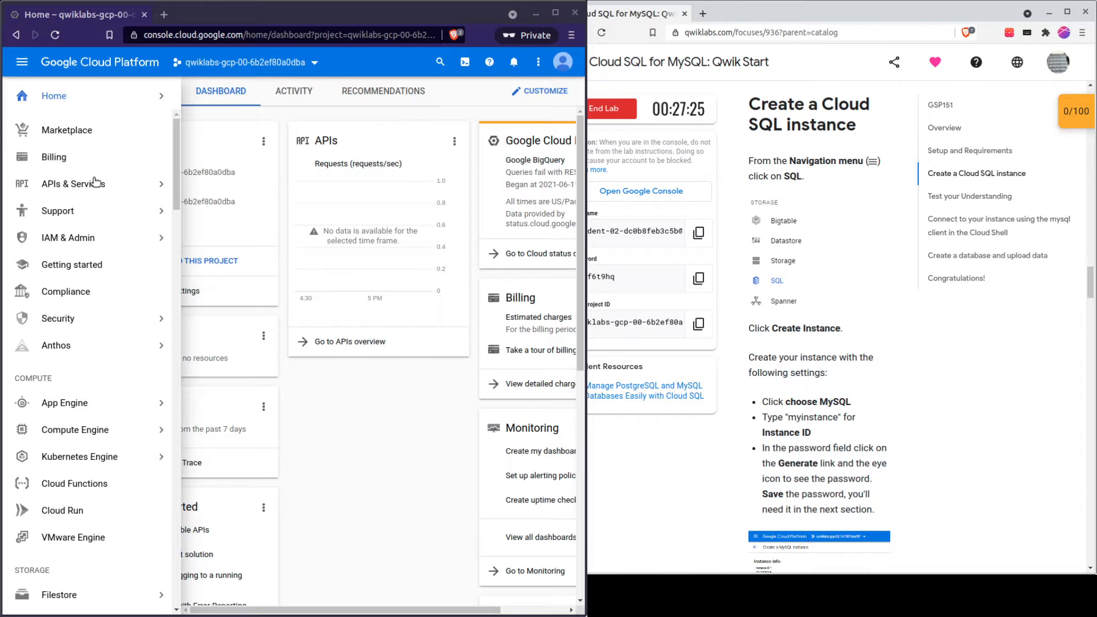
# - Look through the console's full list of Google Cloud products, including the storage and database services
pyautogui.scroll(-7, 94, 181)
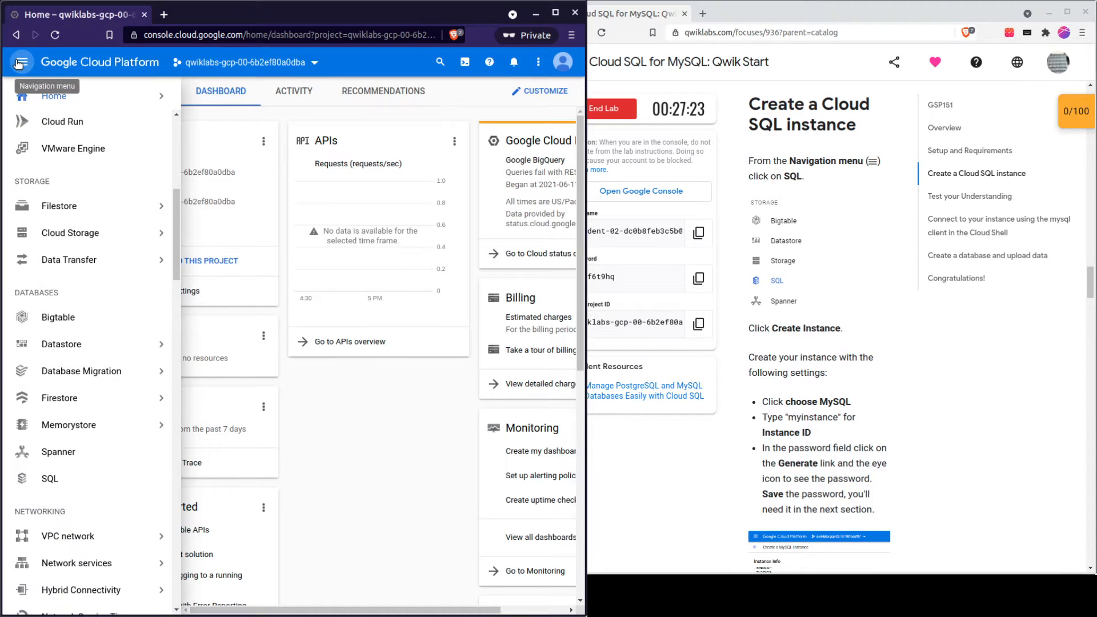
pyautogui.click(19, 63)
pyautogui.click(19, 63)
pyautogui.scroll(-8, 69, 503)
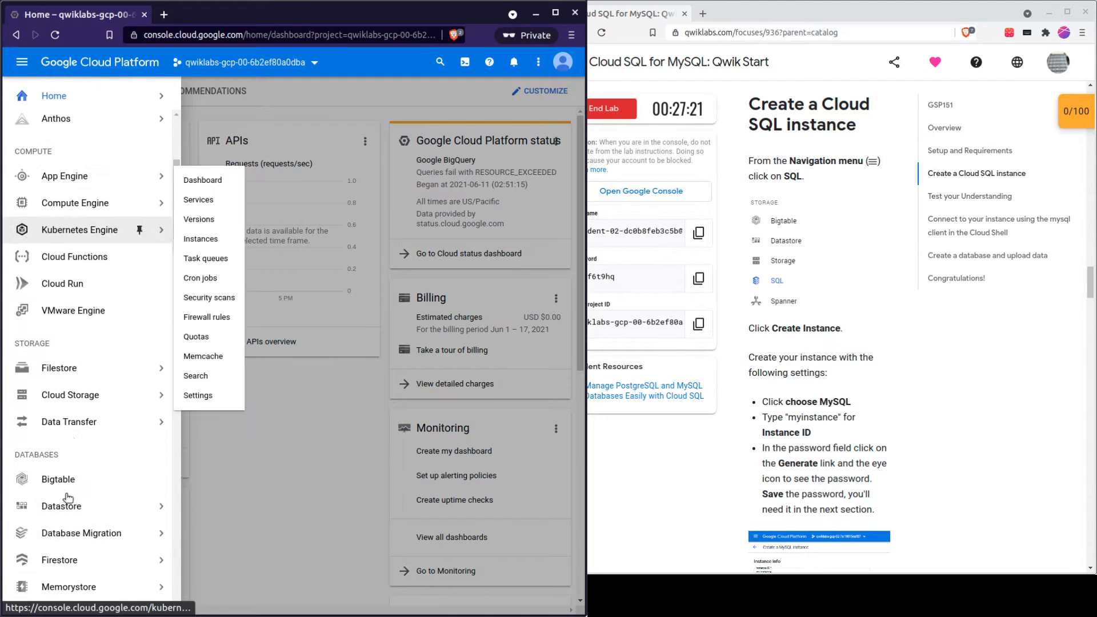
pyautogui.scroll(-5, 74, 514)
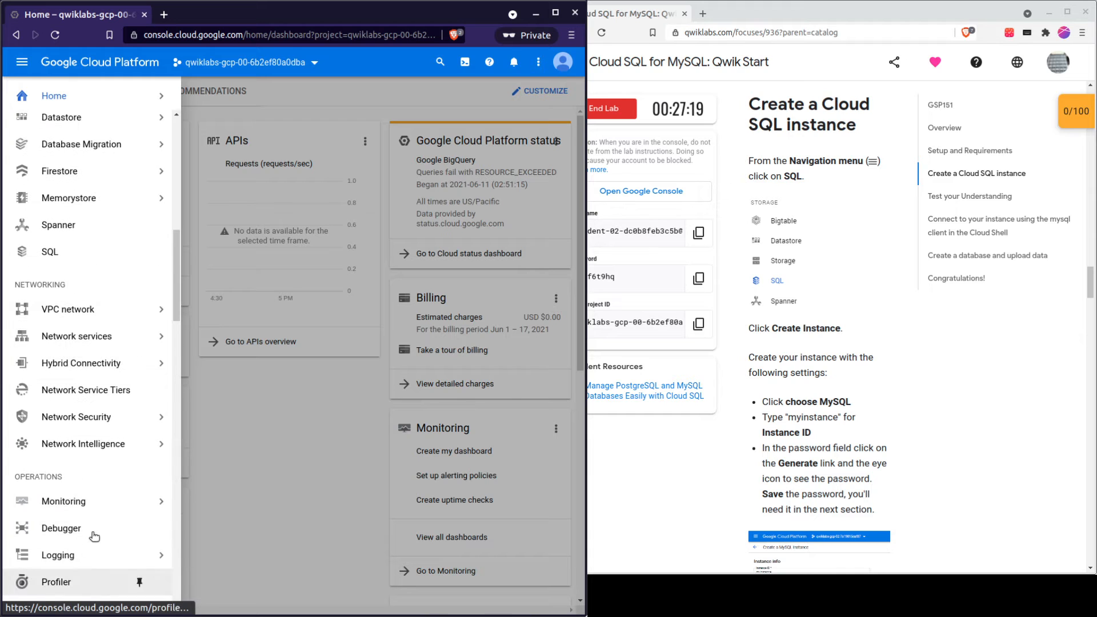
pyautogui.scroll(-12, 86, 502)
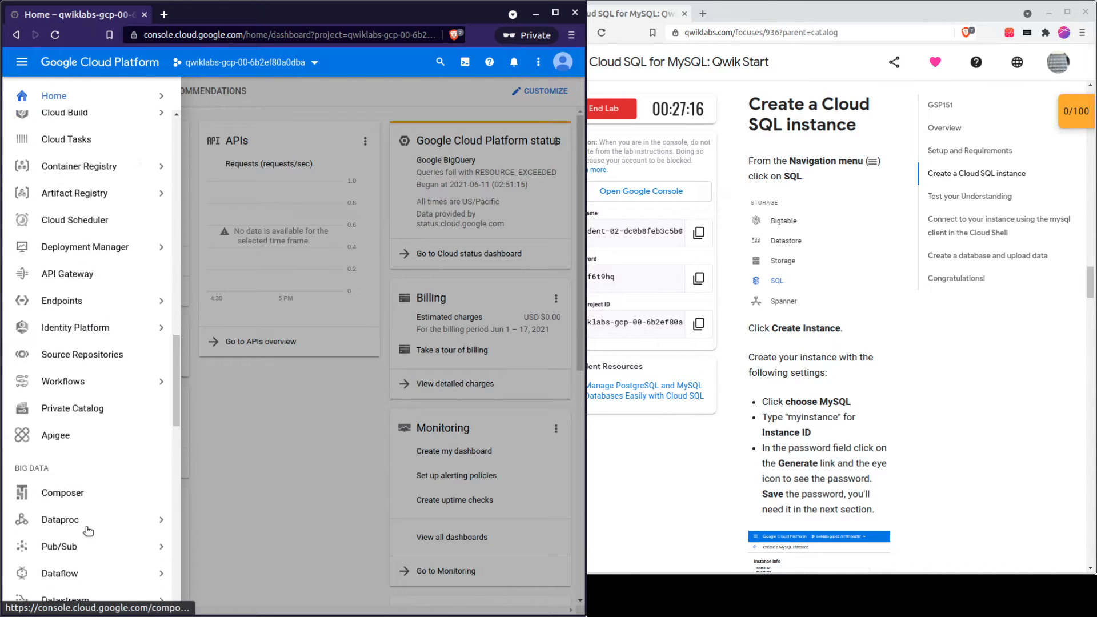
pyautogui.scroll(-10, 88, 516)
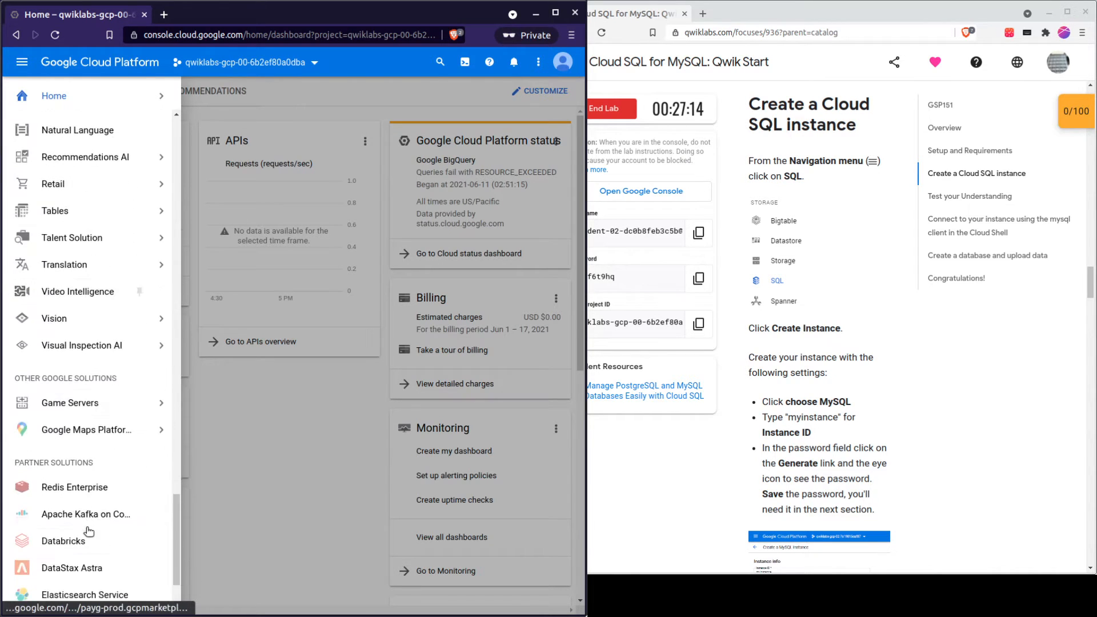
pyautogui.scroll(10, 85, 502)
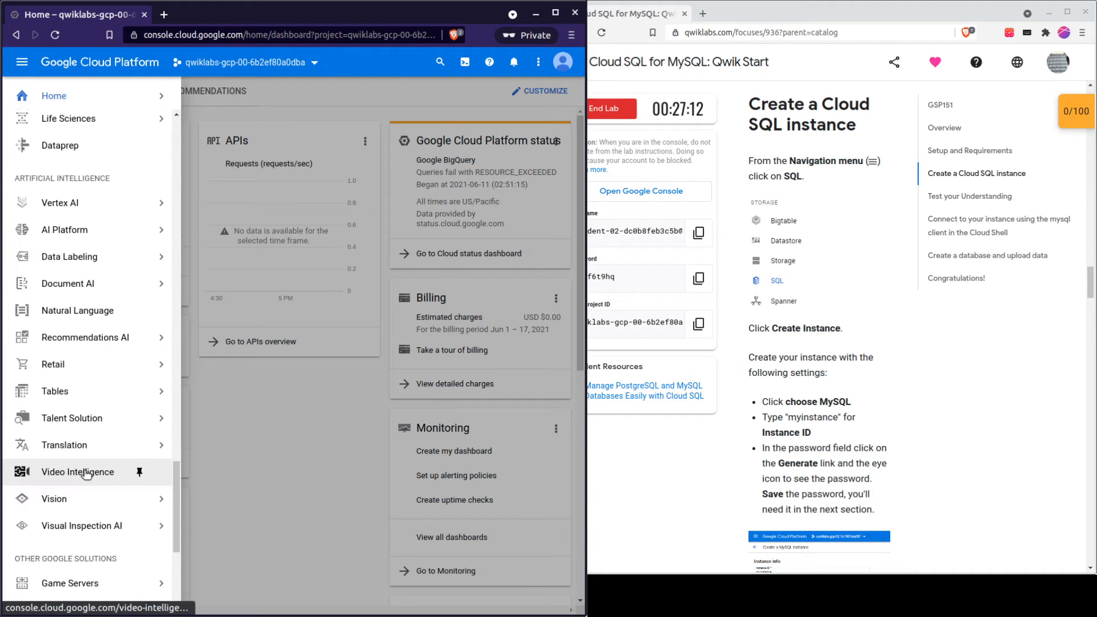
pyautogui.scroll(10, 86, 473)
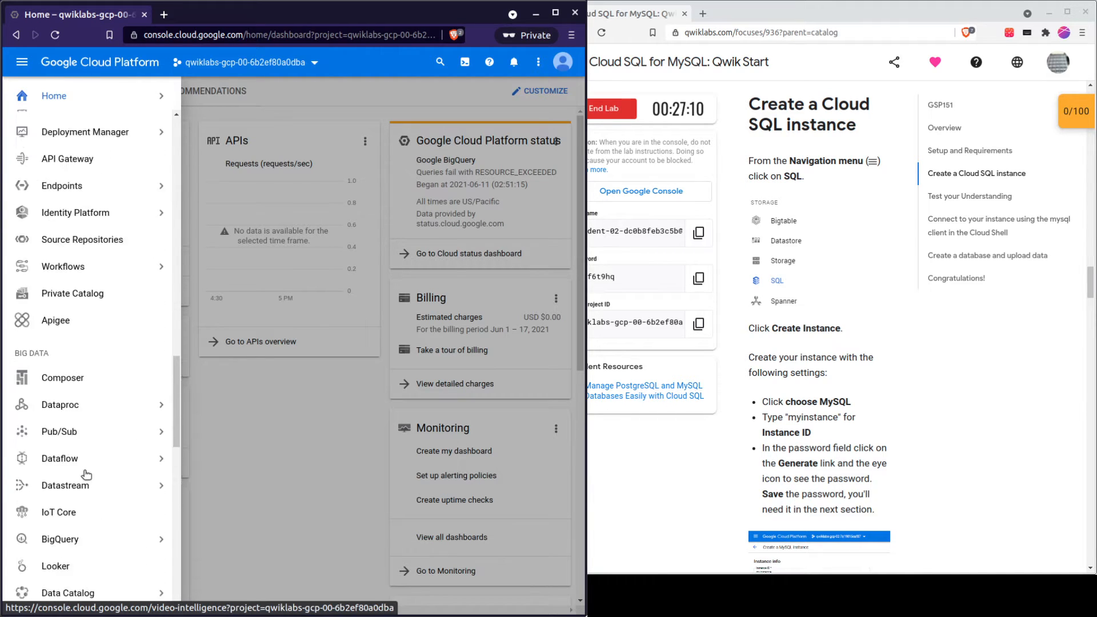
pyautogui.scroll(10, 85, 473)
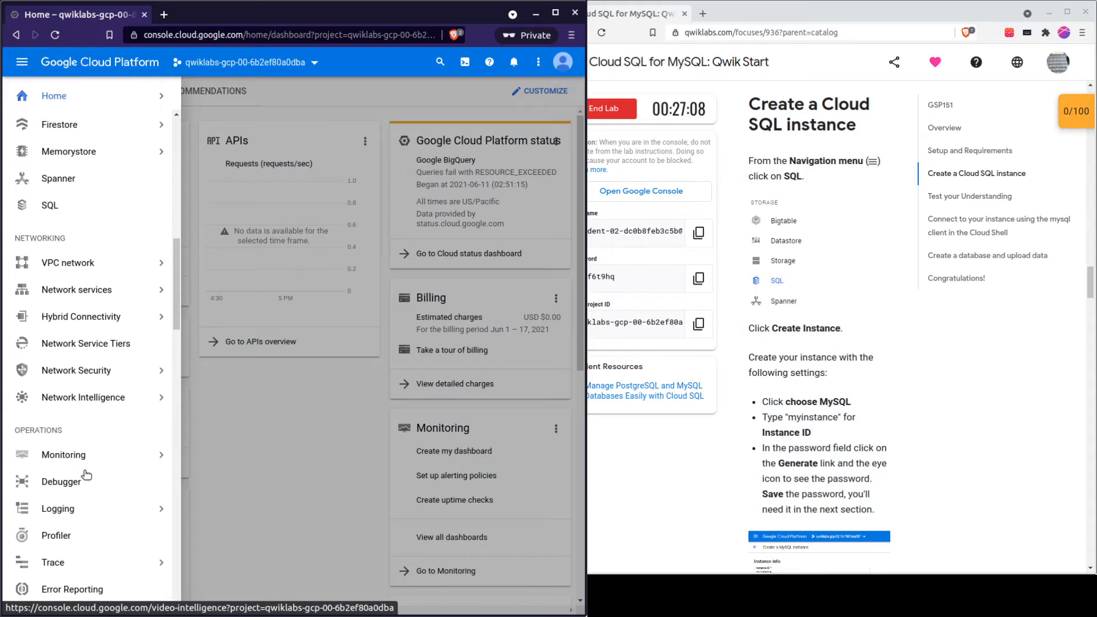
pyautogui.scroll(5, 86, 474)
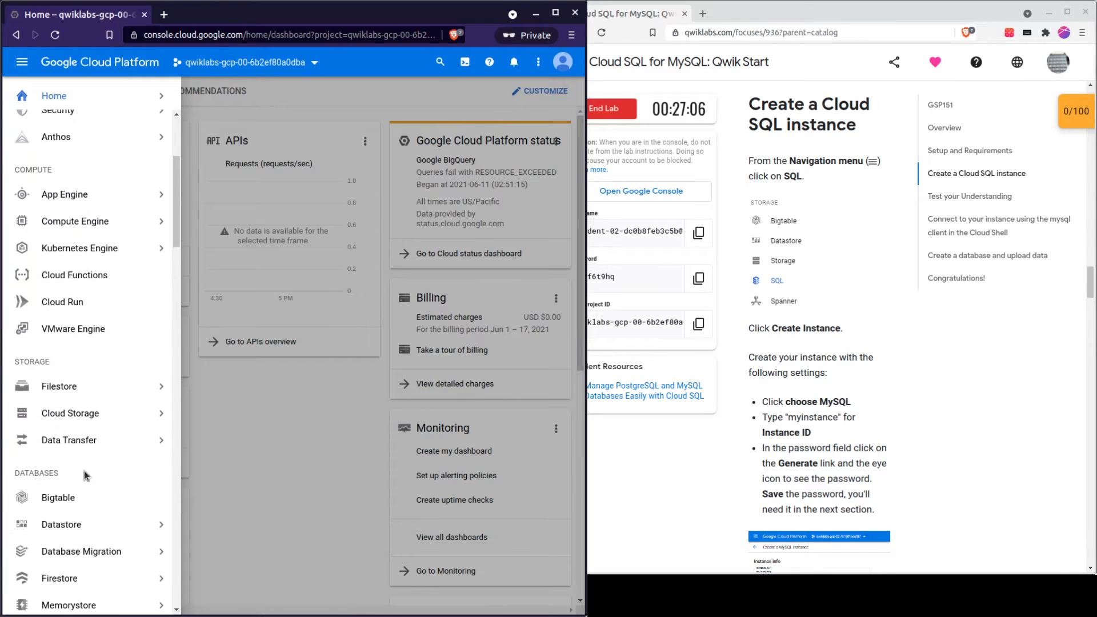
pyautogui.moveTo(59, 401)
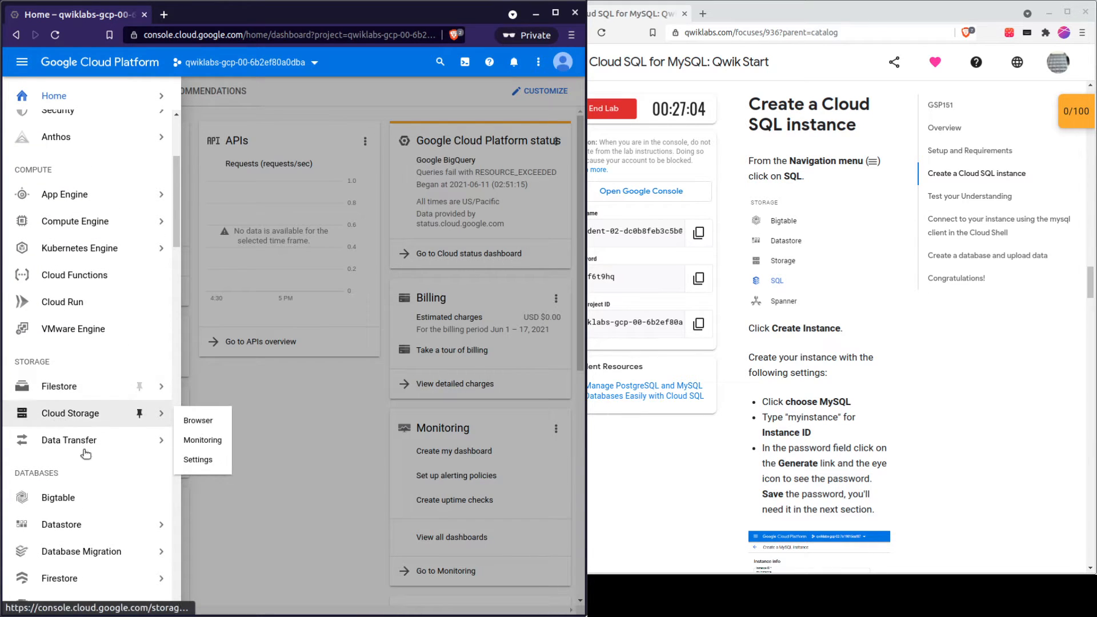
pyautogui.moveTo(91, 453)
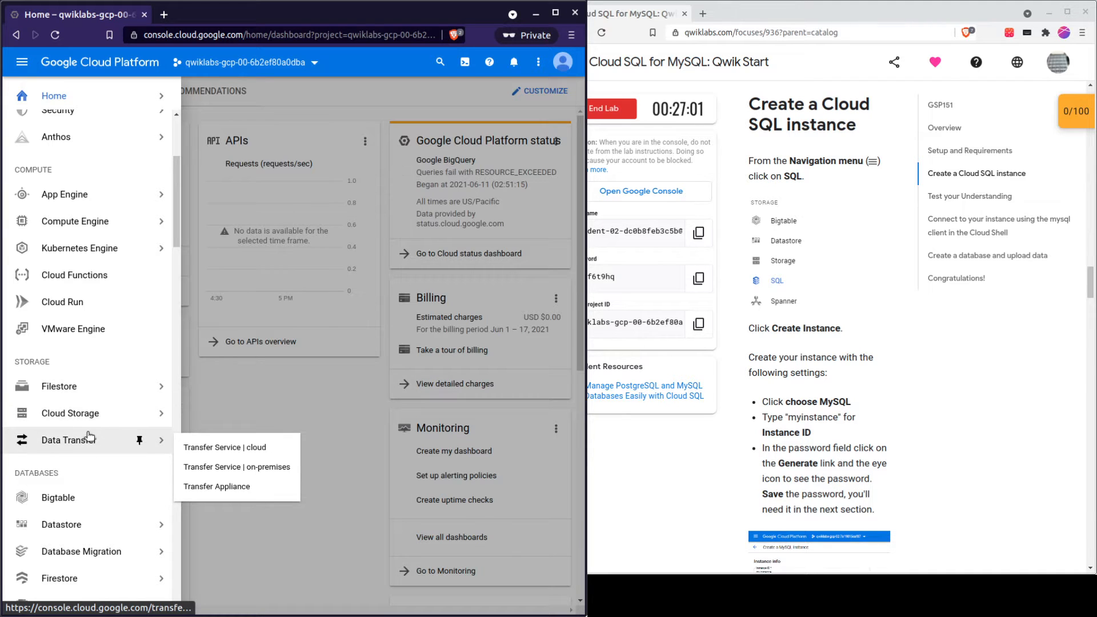
# - Pin SQL from the Databases products and open the Cloud SQL page
pyautogui.scroll(-3, 85, 440)
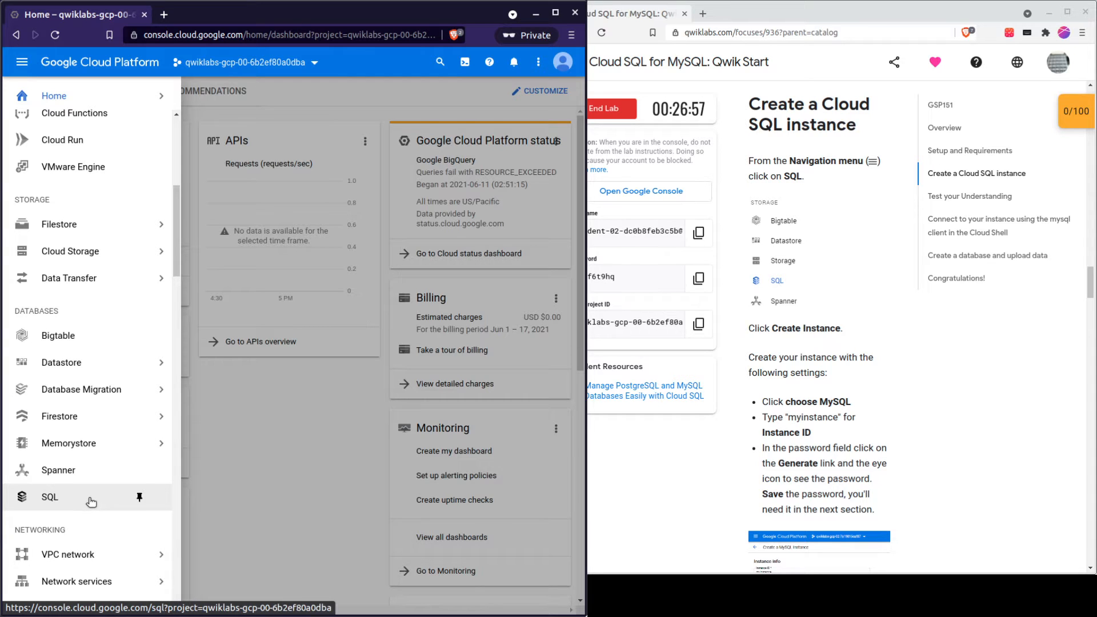
pyautogui.click(139, 497)
pyautogui.click(70, 121)
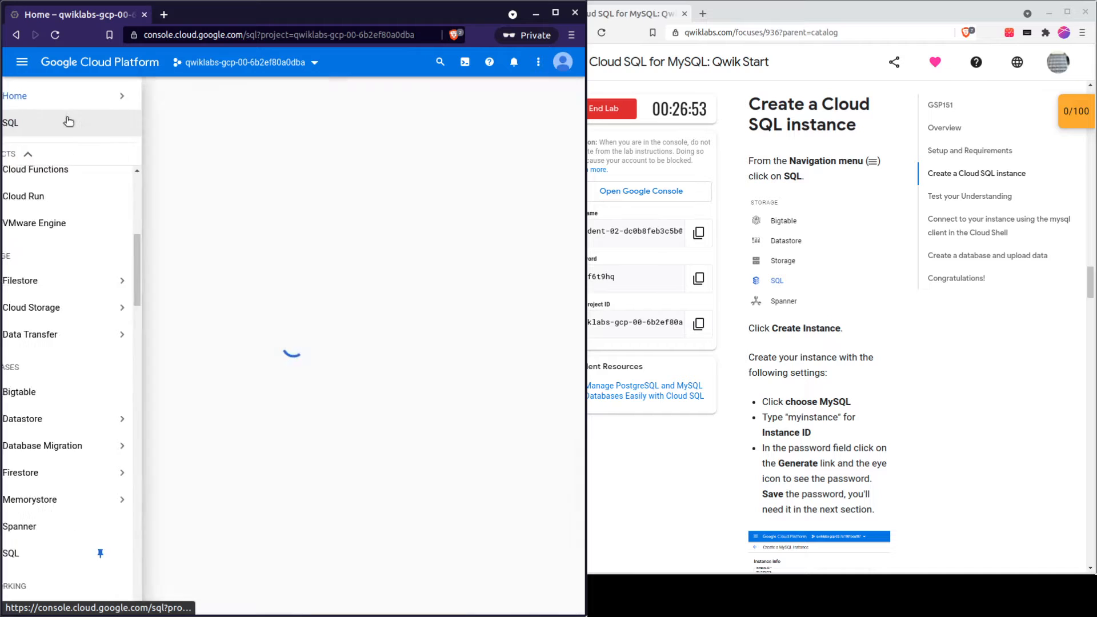
# - Start creating a new Cloud SQL instance and review the lab's instructions for its settings
pyautogui.scroll(-1, 819, 387)
pyautogui.scroll(-4, 819, 388)
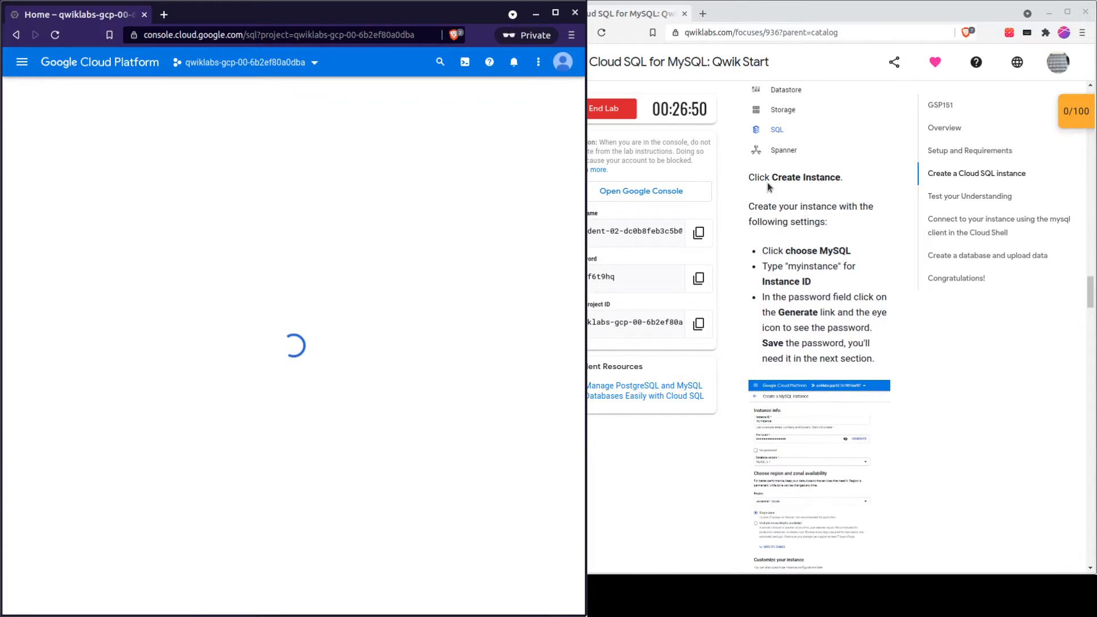
pyautogui.moveTo(771, 182); pyautogui.dragTo(819, 182)
pyautogui.click(822, 222)
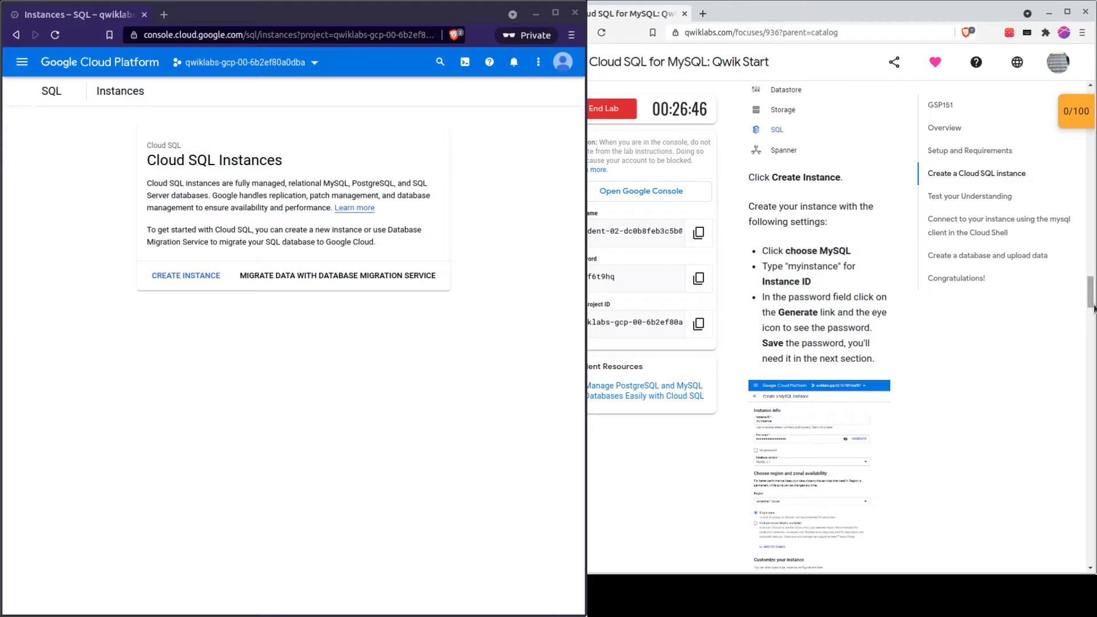
pyautogui.moveTo(4, 328)
pyautogui.mouseDown()
pyautogui.moveTo(1071, 312)
pyautogui.moveTo(5, 335)
pyautogui.moveTo(7, 324)
pyautogui.mouseUp()
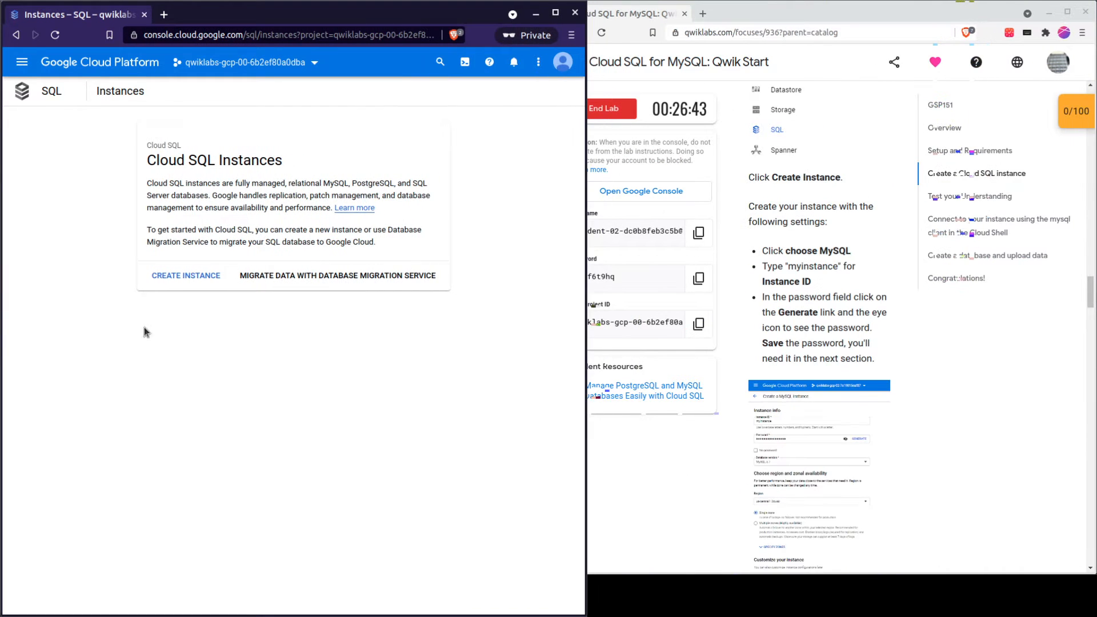
pyautogui.click(172, 275)
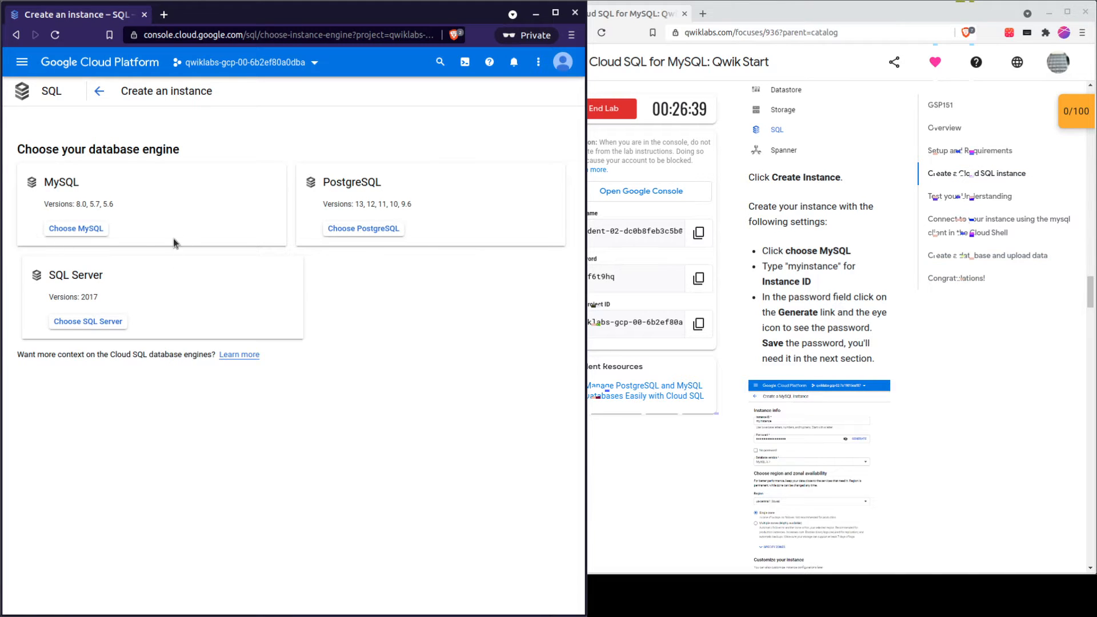
pyautogui.scroll(-7, 971, 331)
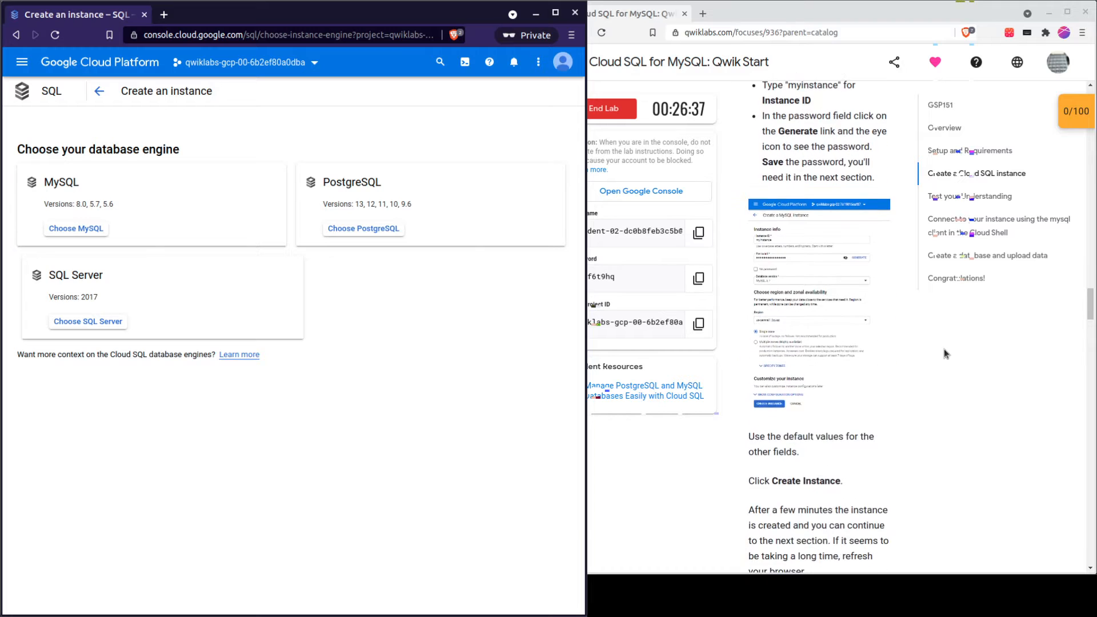
# - Choose MySQL as the database engine for the new Cloud SQL instance
pyautogui.scroll(-2, 799, 410)
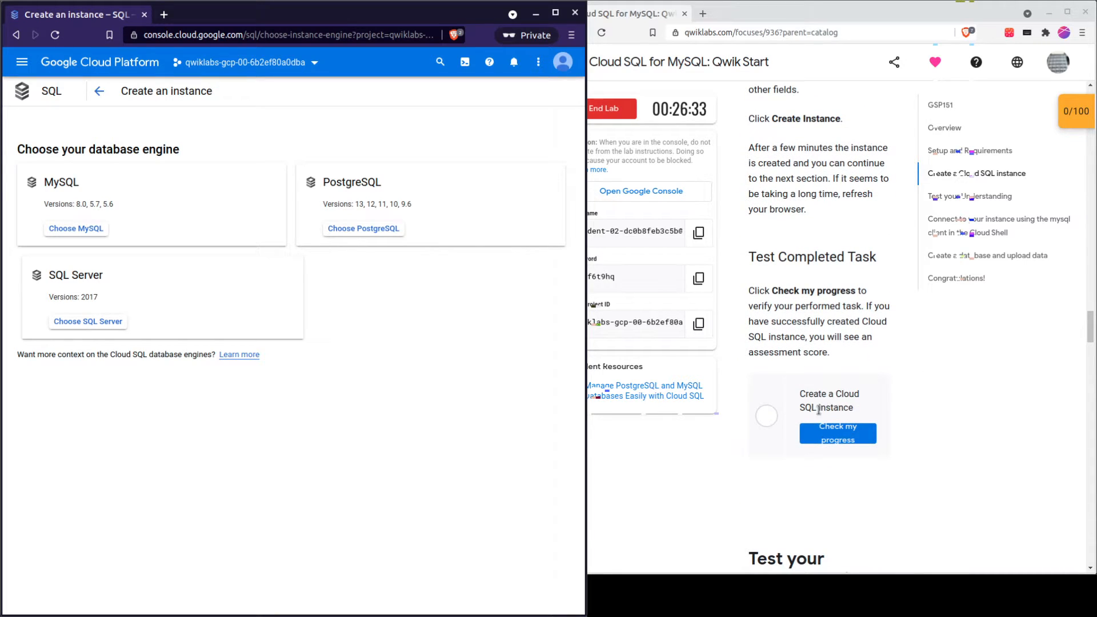
pyautogui.click(80, 229)
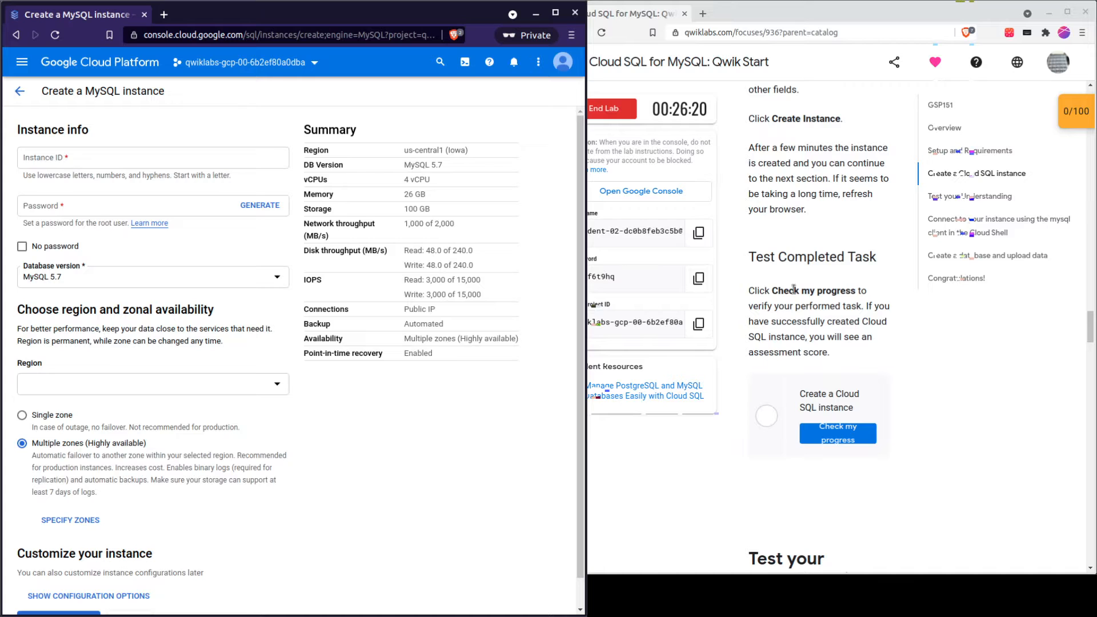
pyautogui.scroll(3, 793, 289)
pyautogui.scroll(6, 793, 292)
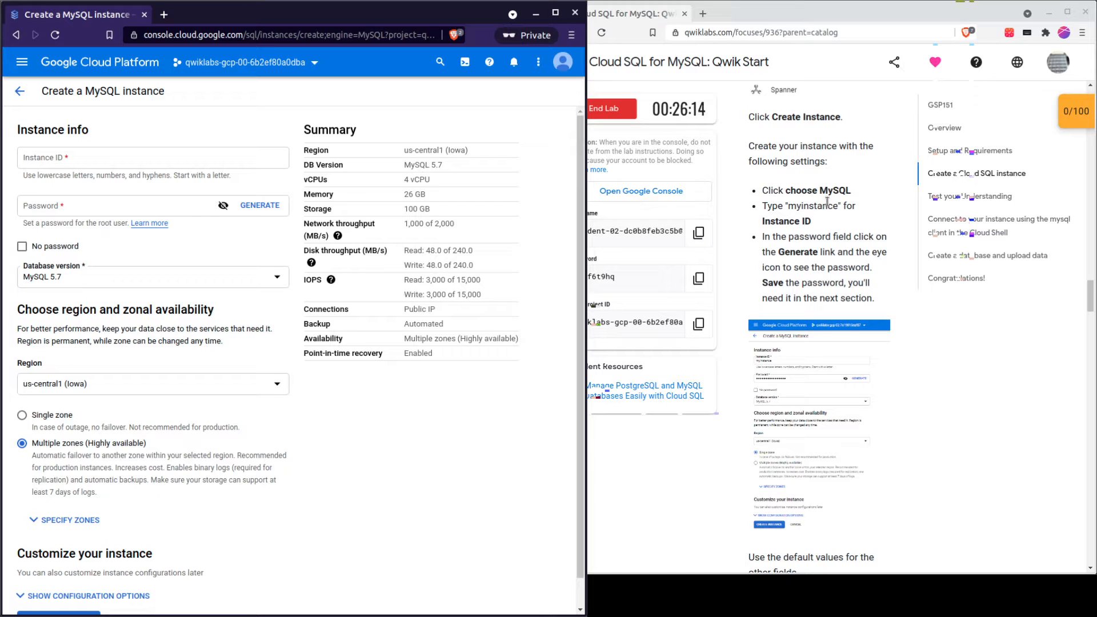
# - Set the instance ID to myinstance, following the lab's settings for the new instance
pyautogui.click(64, 160)
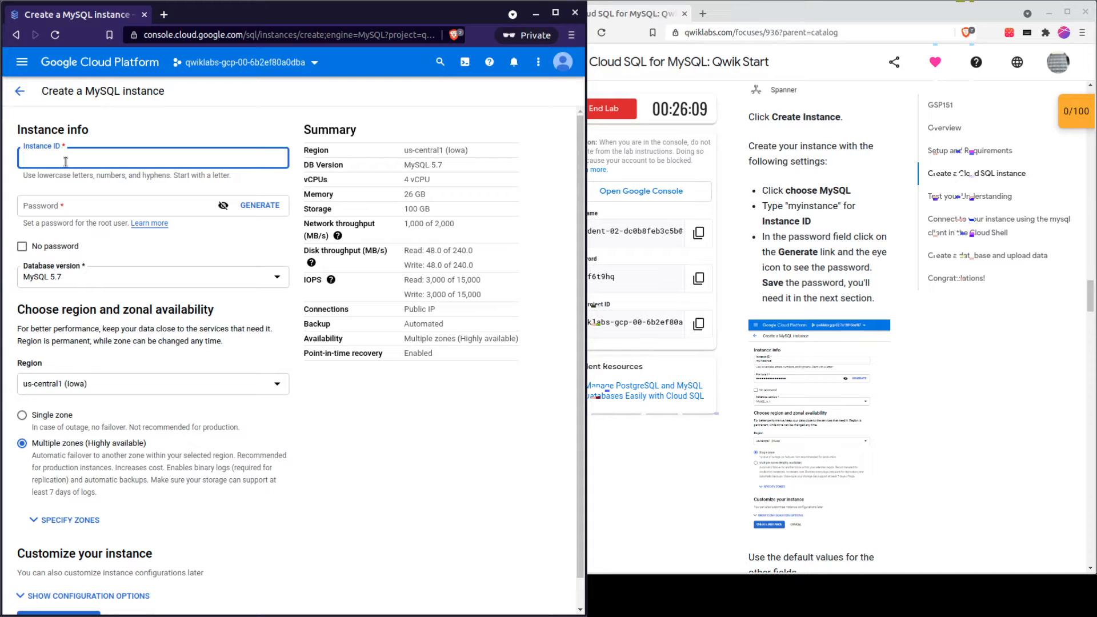
pyautogui.scroll(-9, 844, 423)
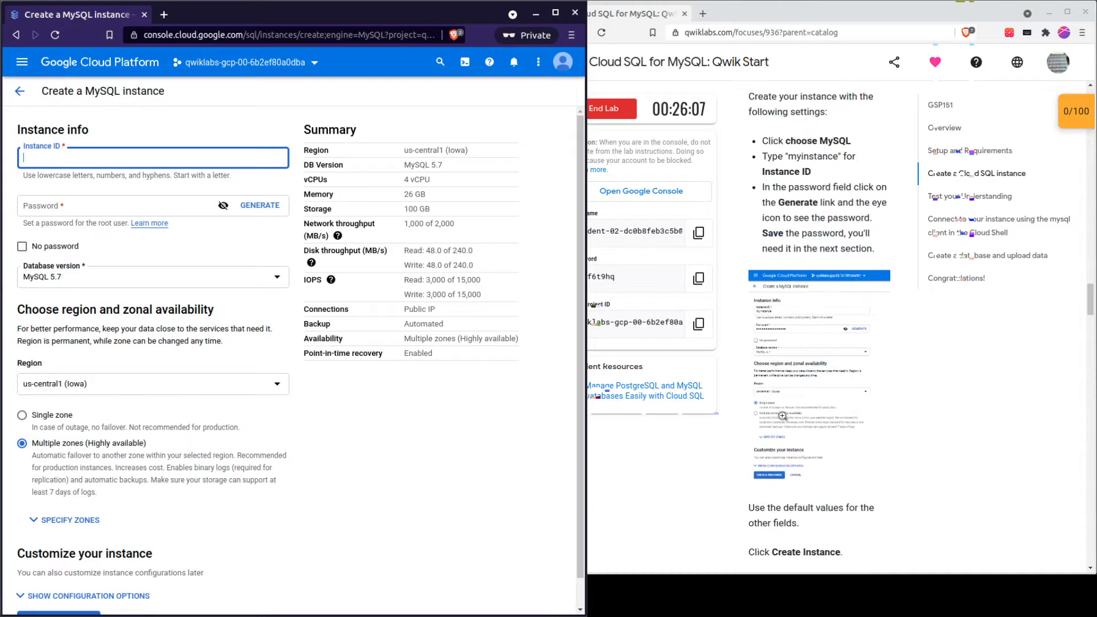
pyautogui.scroll(-2, 816, 372)
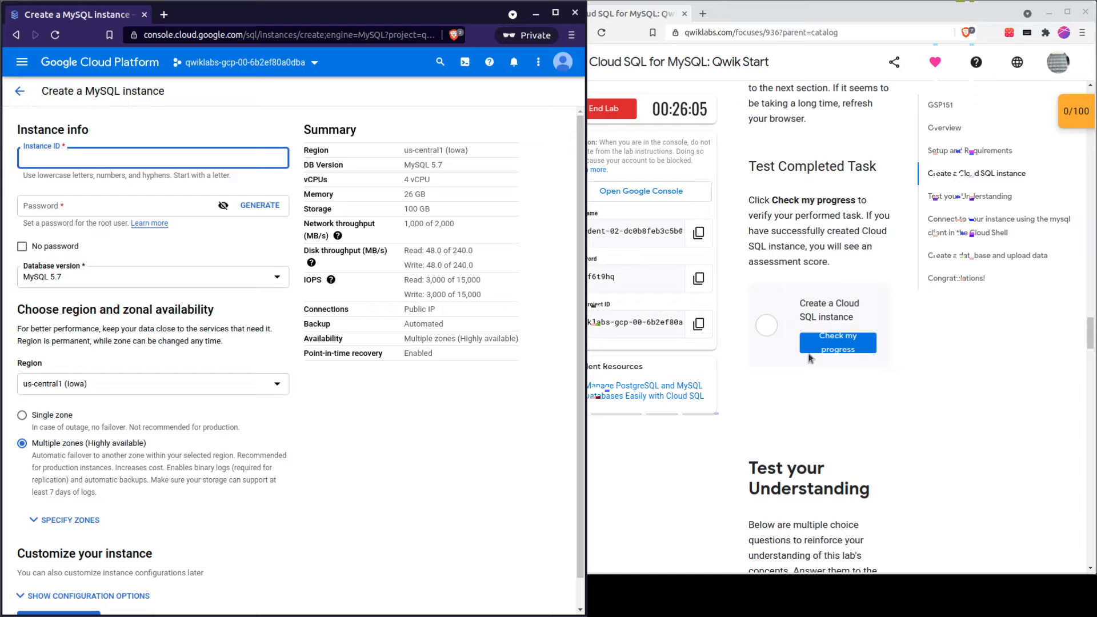
pyautogui.scroll(10, 828, 368)
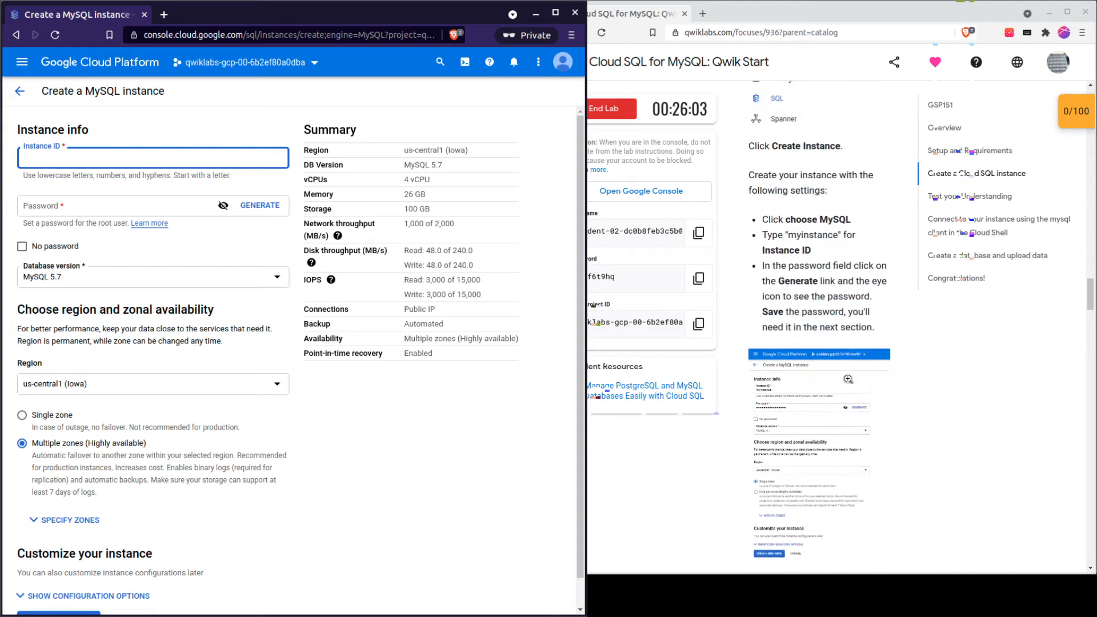
pyautogui.scroll(4, 847, 379)
pyautogui.scroll(-6, 850, 377)
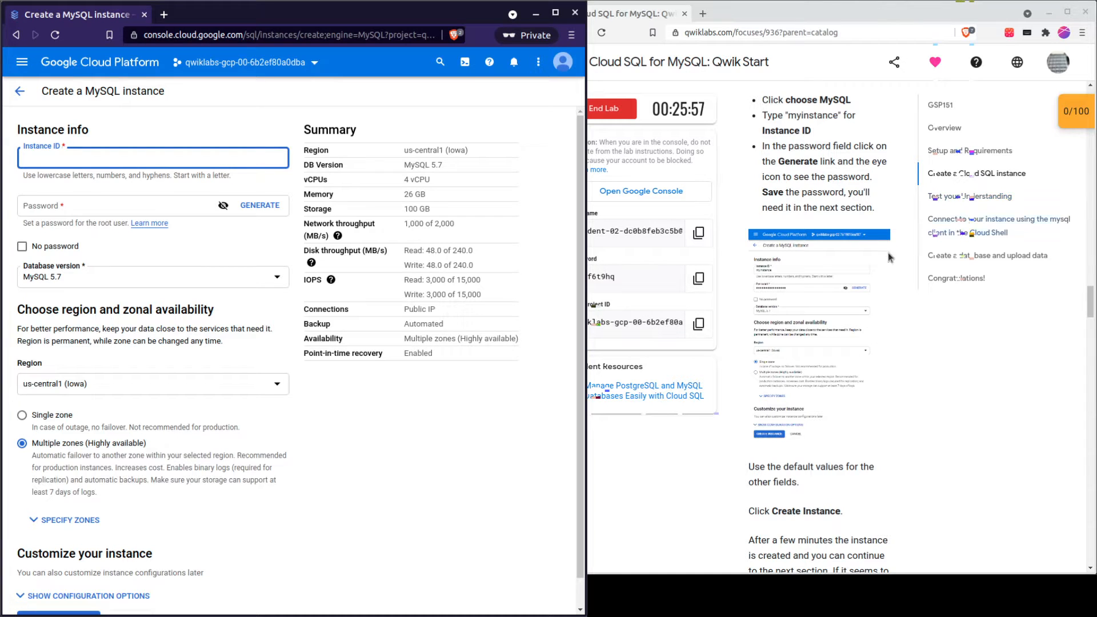
pyautogui.scroll(3, 888, 257)
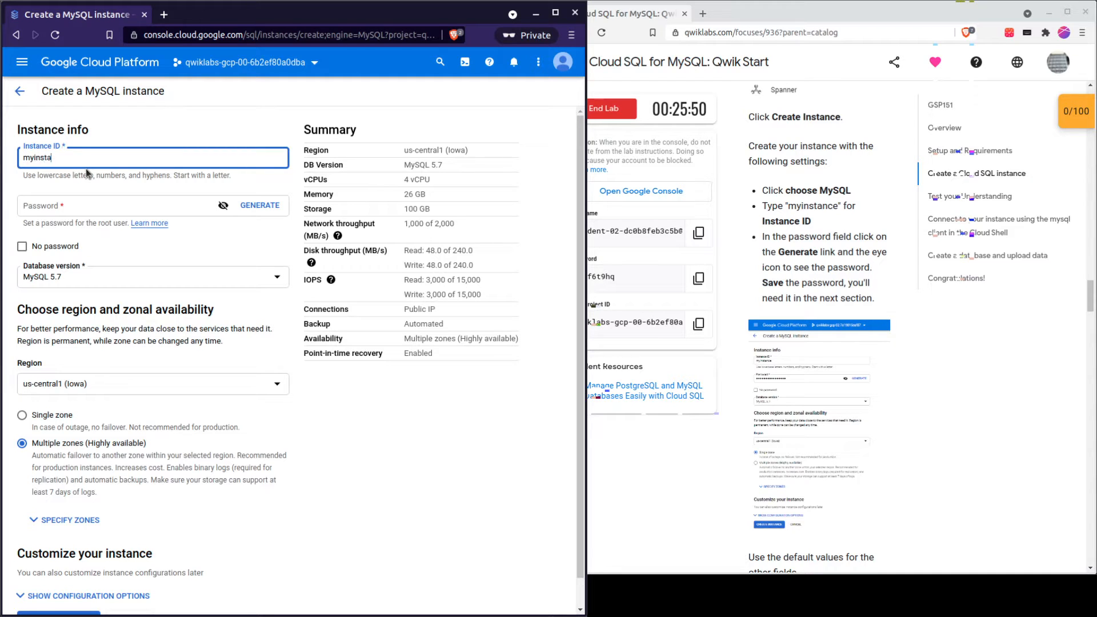
pyautogui.press('Tab')
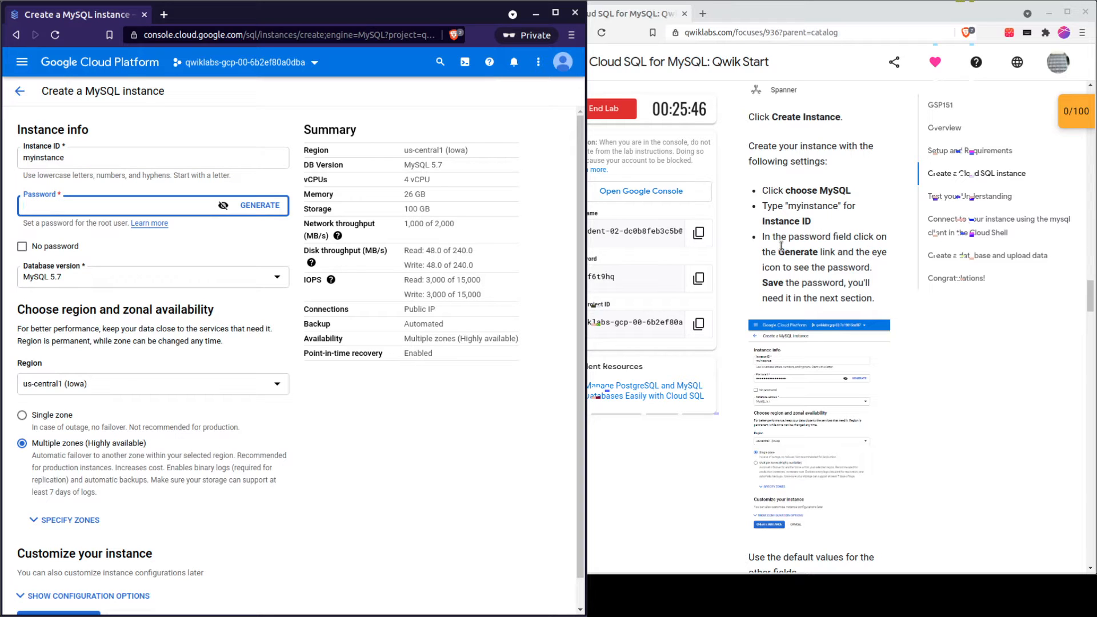
# - Generate the root user's password for the instance, reveal it and select its text
pyautogui.moveTo(781, 235); pyautogui.dragTo(848, 241)
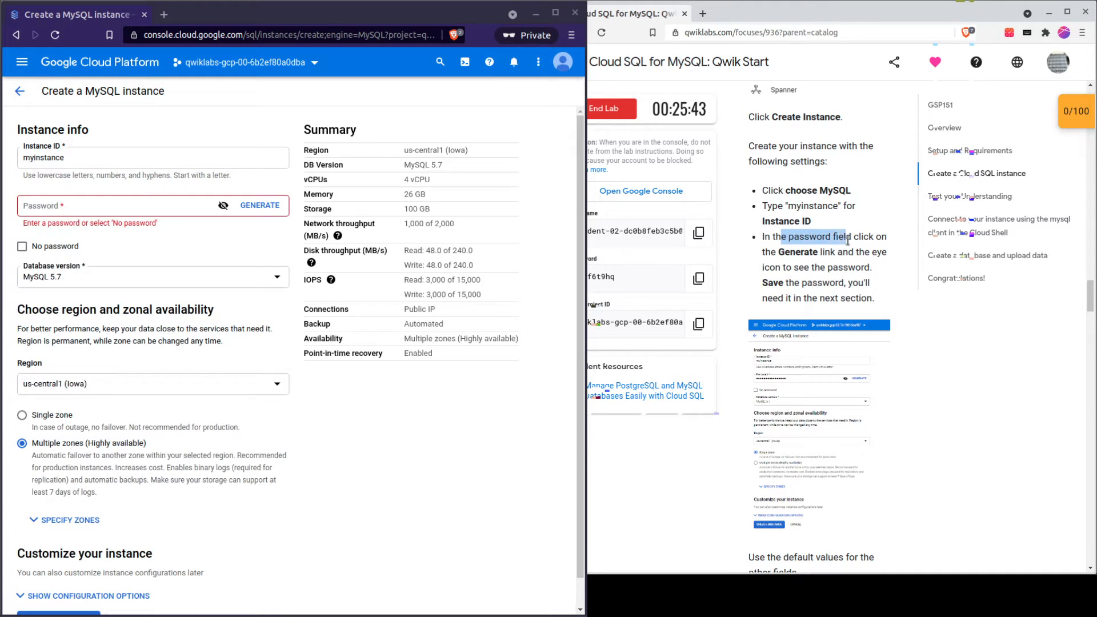
pyautogui.click(259, 209)
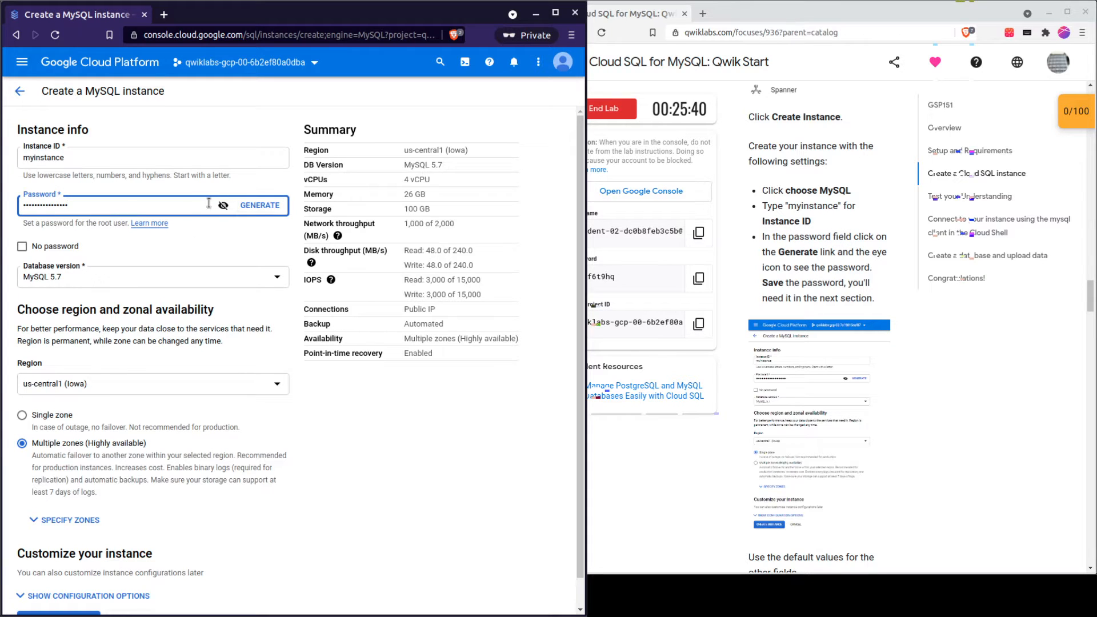
pyautogui.click(227, 205)
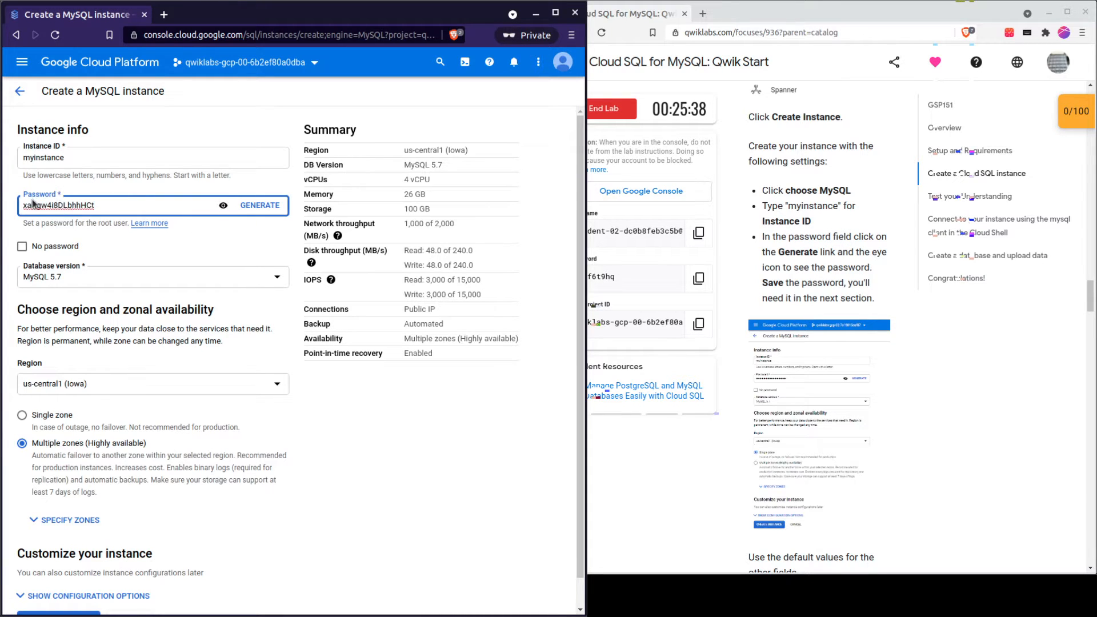
pyautogui.scroll(-1, 879, 240)
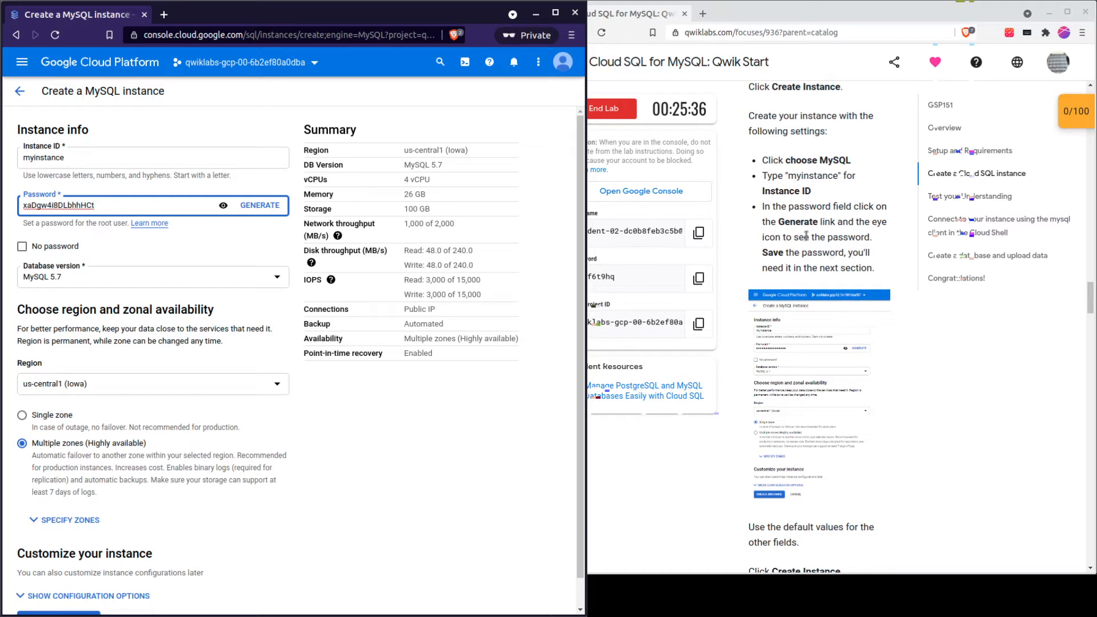
pyautogui.scroll(-1, 805, 235)
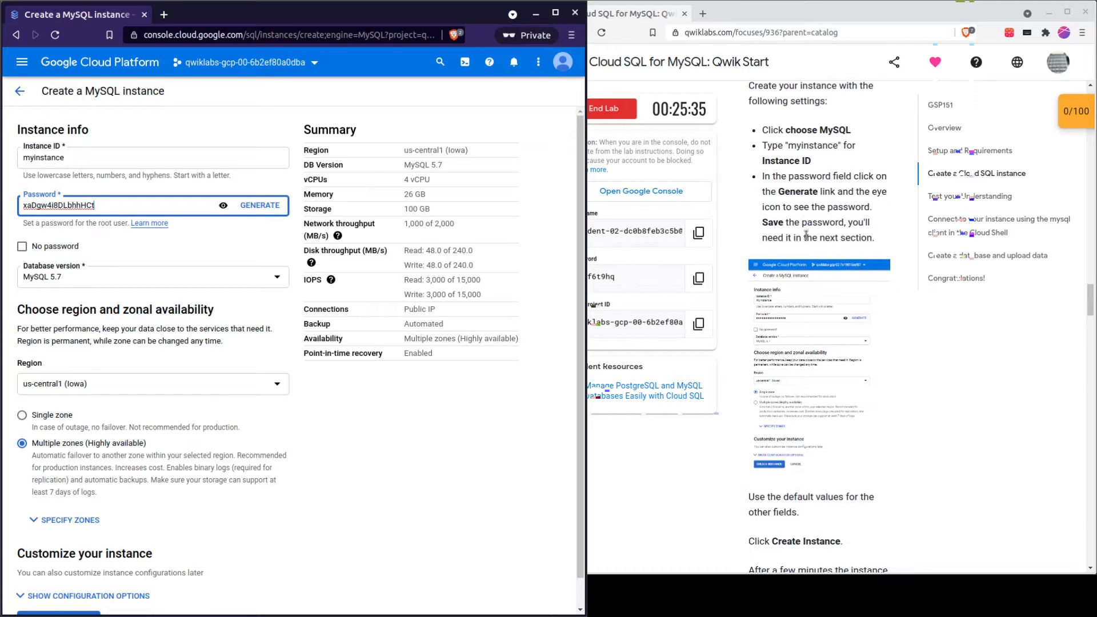
pyautogui.click(812, 204)
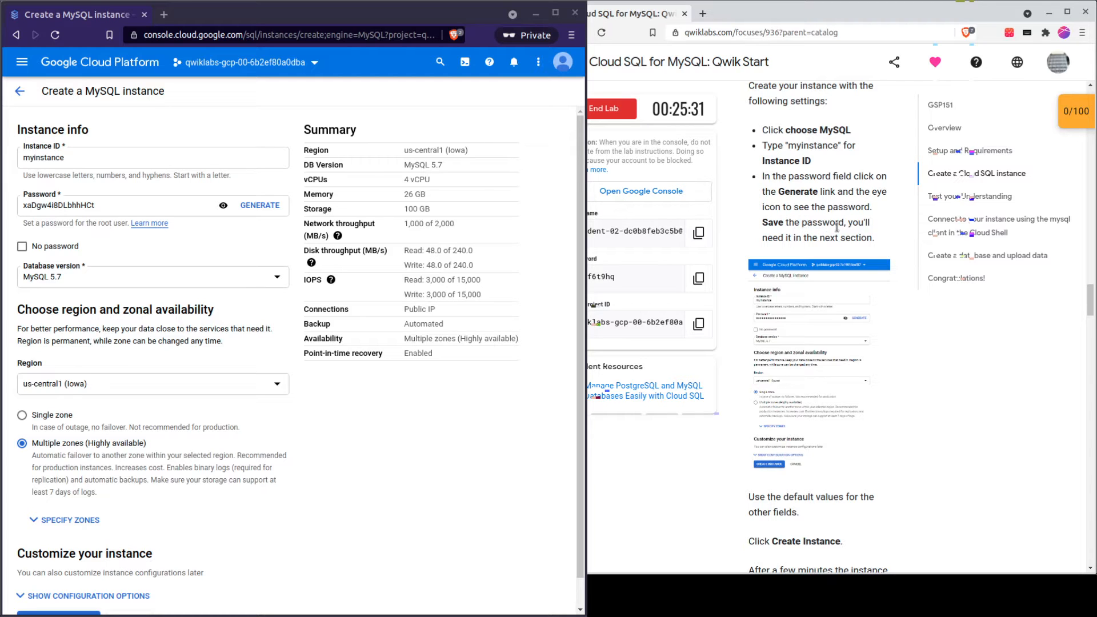
pyautogui.doubleClick(164, 206)
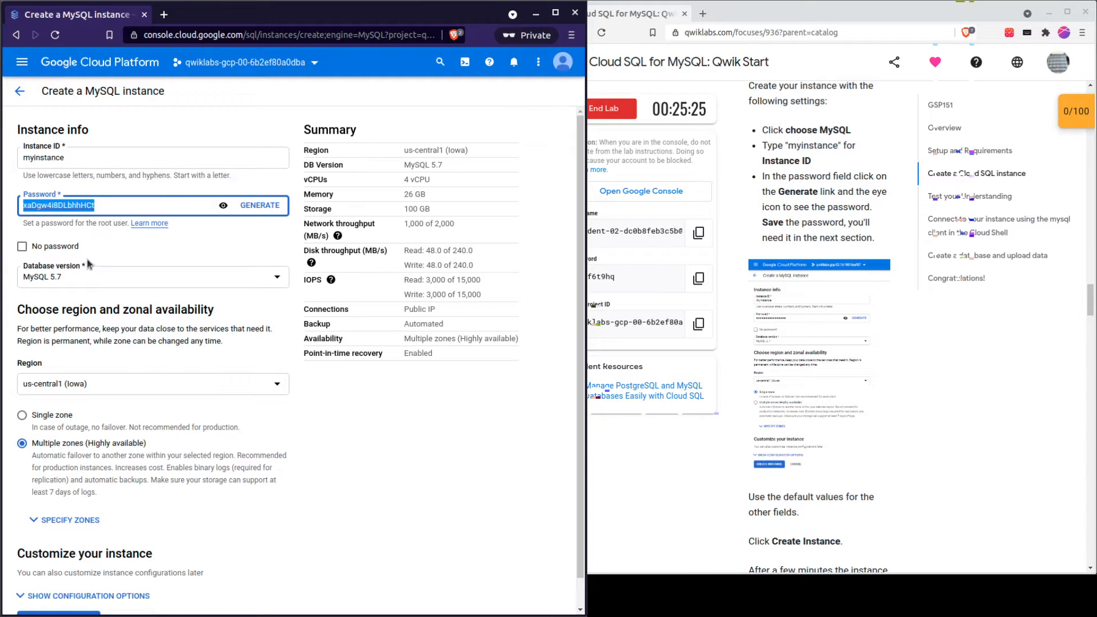
pyautogui.click(376, 448)
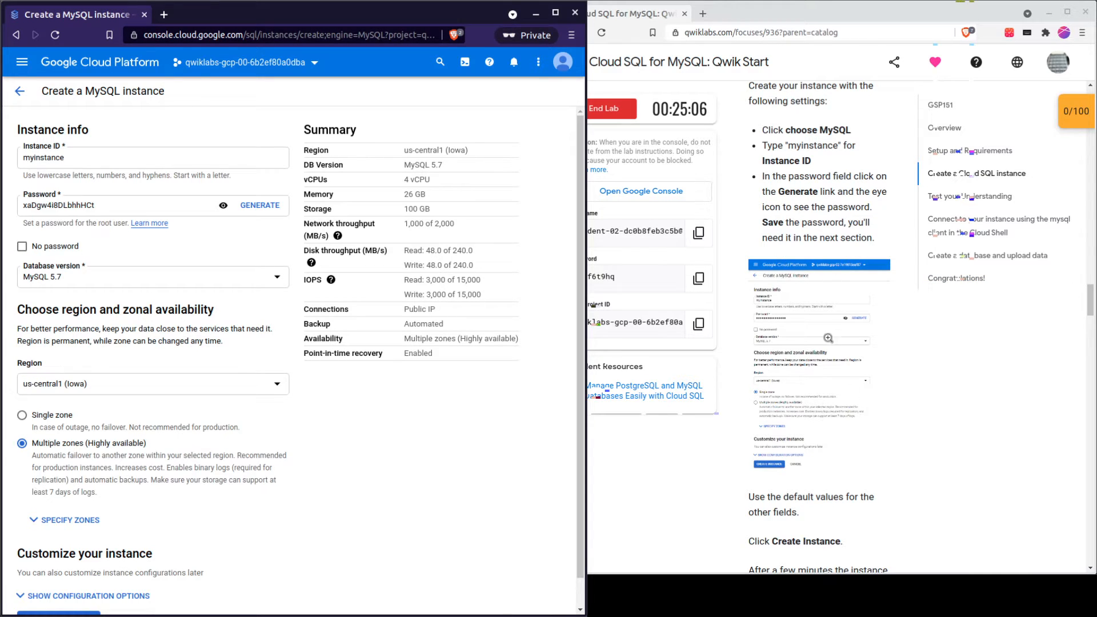
# - Create the MySQL instance, keeping the default values for the other fields as the lab instructs
pyautogui.scroll(-4, 828, 337)
pyautogui.moveTo(769, 286); pyautogui.dragTo(812, 301)
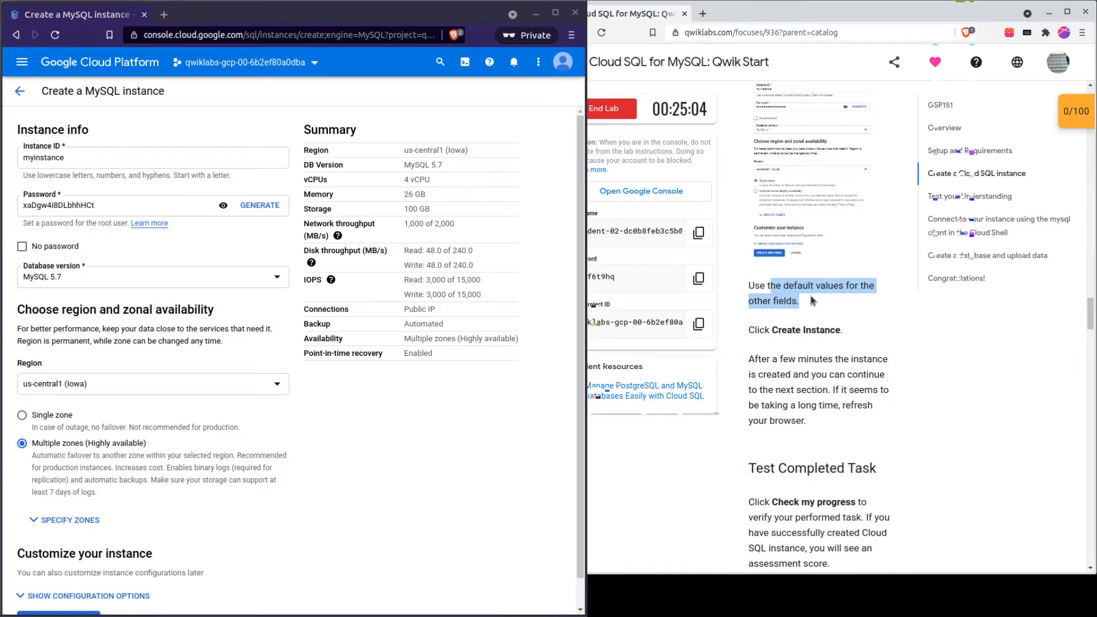
pyautogui.click(812, 301)
pyautogui.scroll(-1, 45, 502)
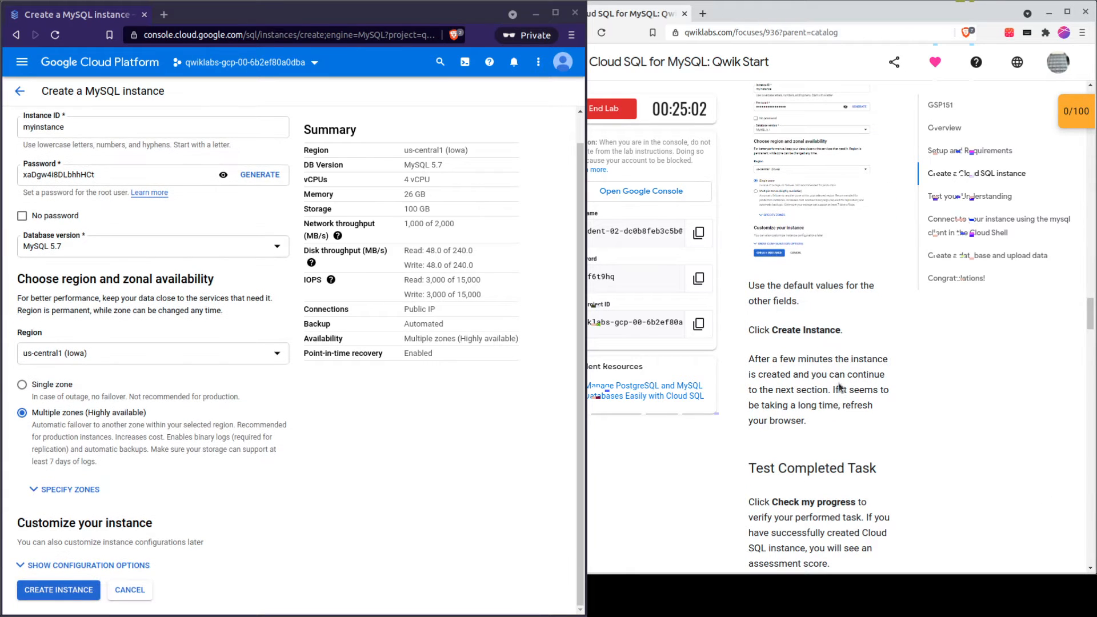
pyautogui.scroll(-1, 839, 388)
pyautogui.click(66, 589)
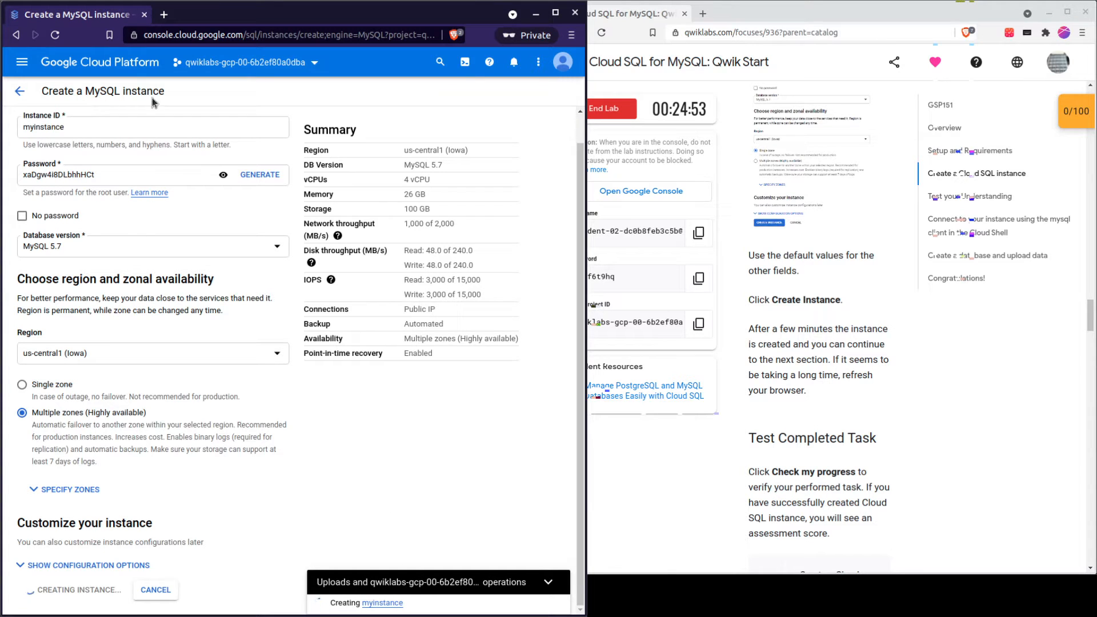
# - Check the lab progress for the "Create a Cloud SQL instance" task
pyautogui.scroll(-2, 842, 408)
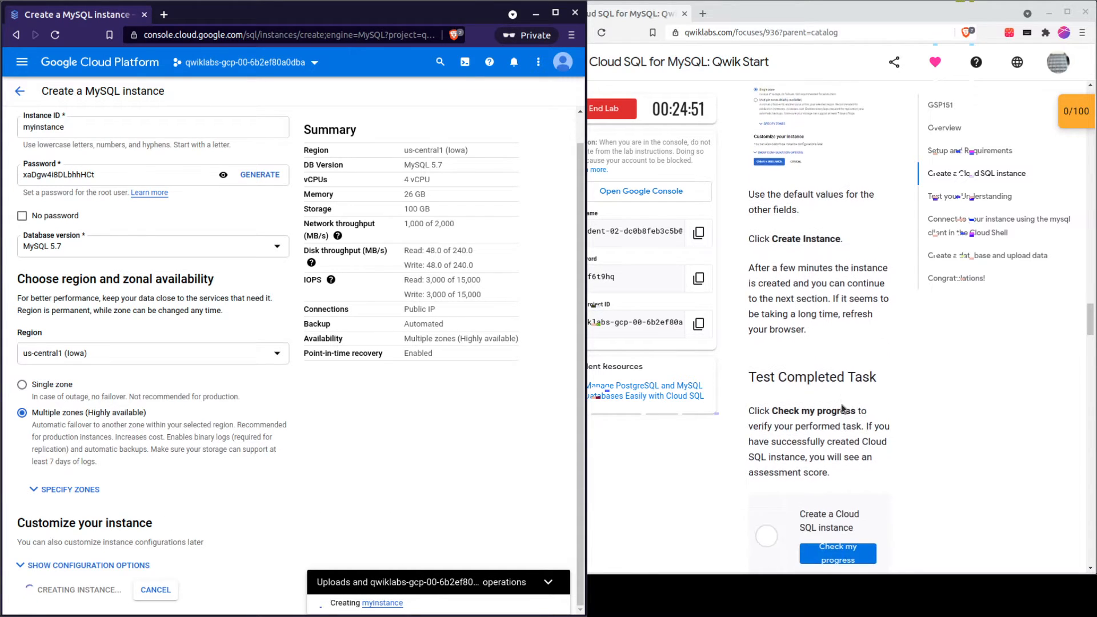
pyautogui.scroll(-3, 841, 408)
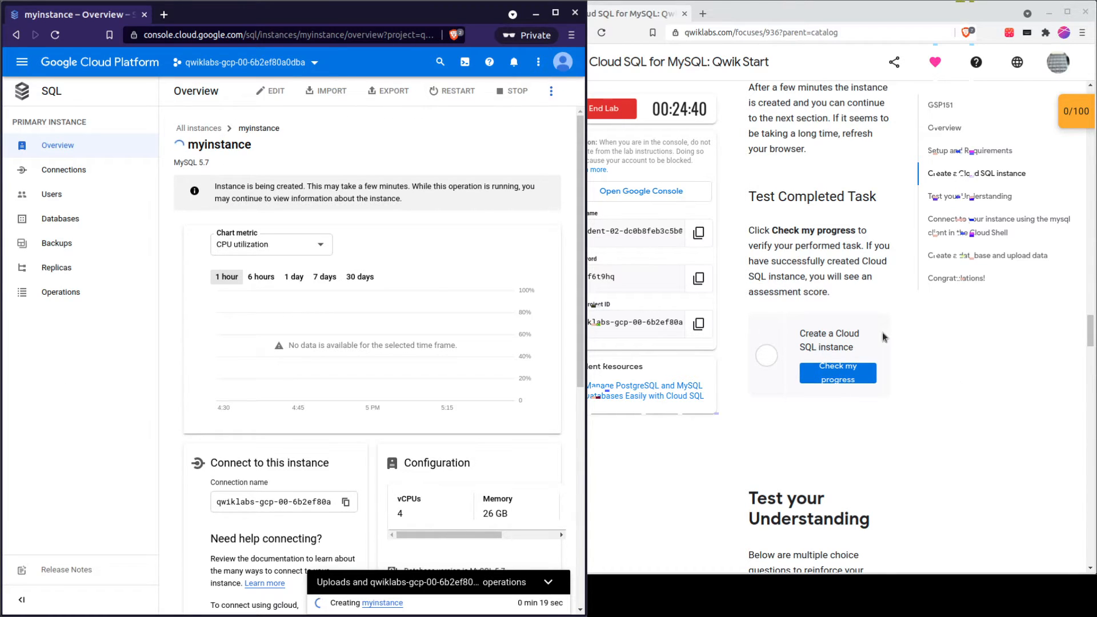
pyautogui.click(837, 371)
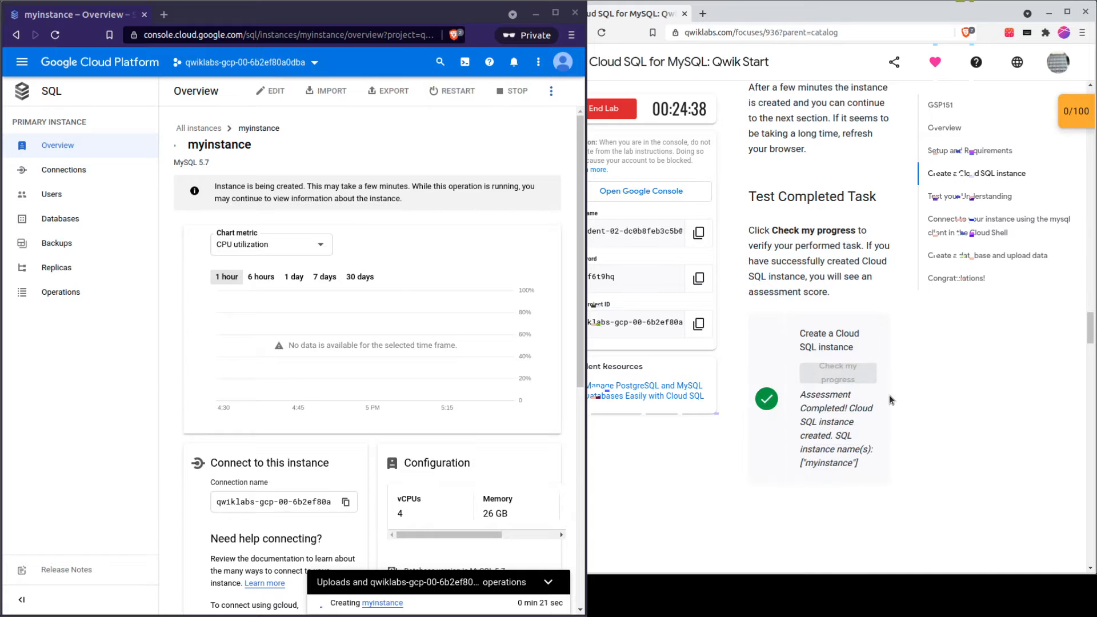
# - Read the lab's Test your Understanding section and its true-or-false question about the instance ID
pyautogui.scroll(-1, 889, 400)
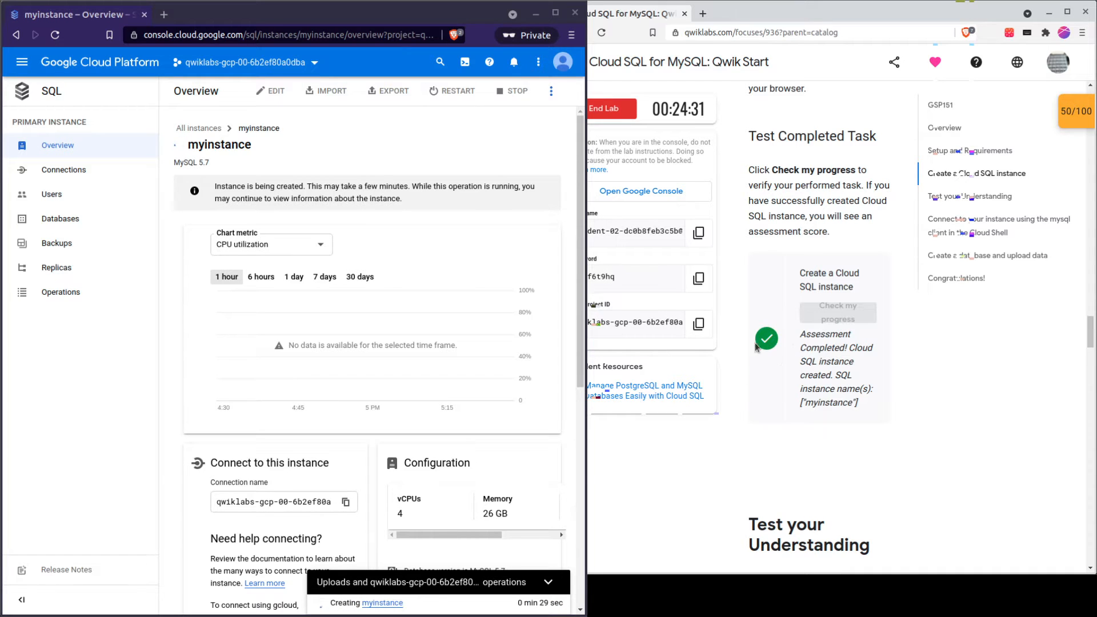
pyautogui.scroll(-6, 825, 317)
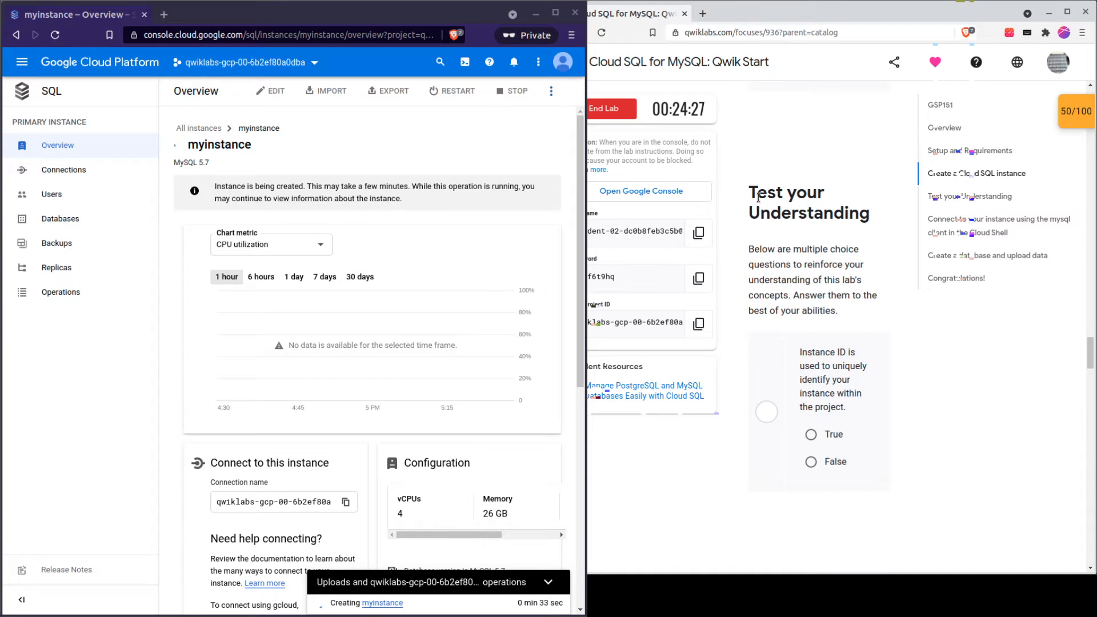
pyautogui.moveTo(751, 244); pyautogui.dragTo(835, 309)
pyautogui.click(836, 290)
pyautogui.click(821, 307)
pyautogui.click(848, 312)
pyautogui.scroll(-2, 848, 312)
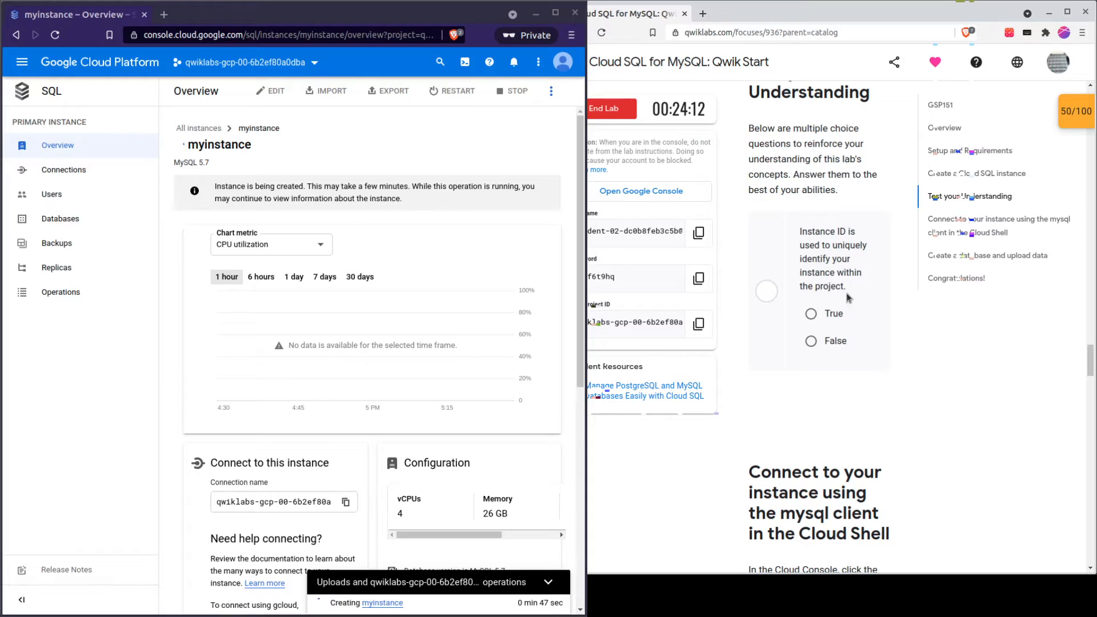
# - Reread the lab's instance ID instruction and its Overview section describing what the lab covers
pyautogui.scroll(15, 872, 339)
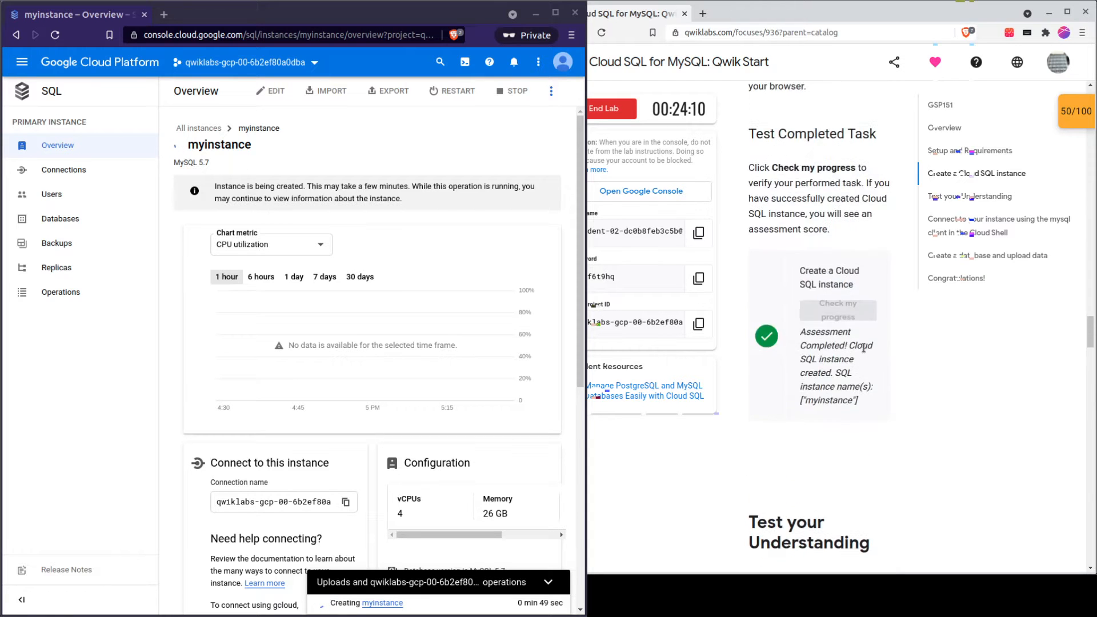
pyautogui.scroll(4, 865, 352)
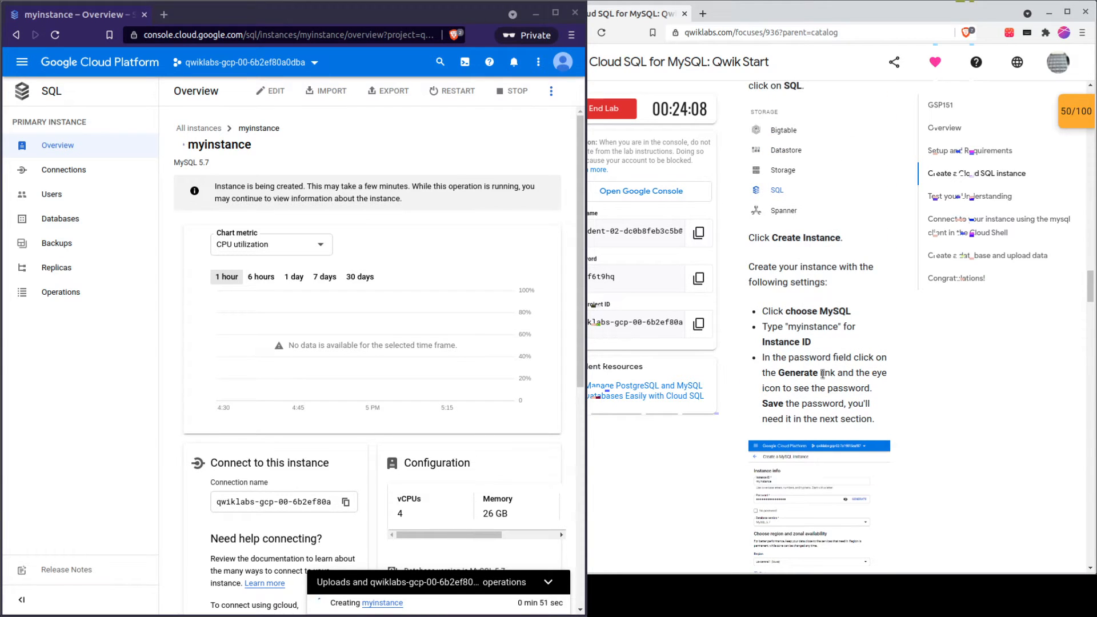
pyautogui.moveTo(766, 326); pyautogui.dragTo(838, 343)
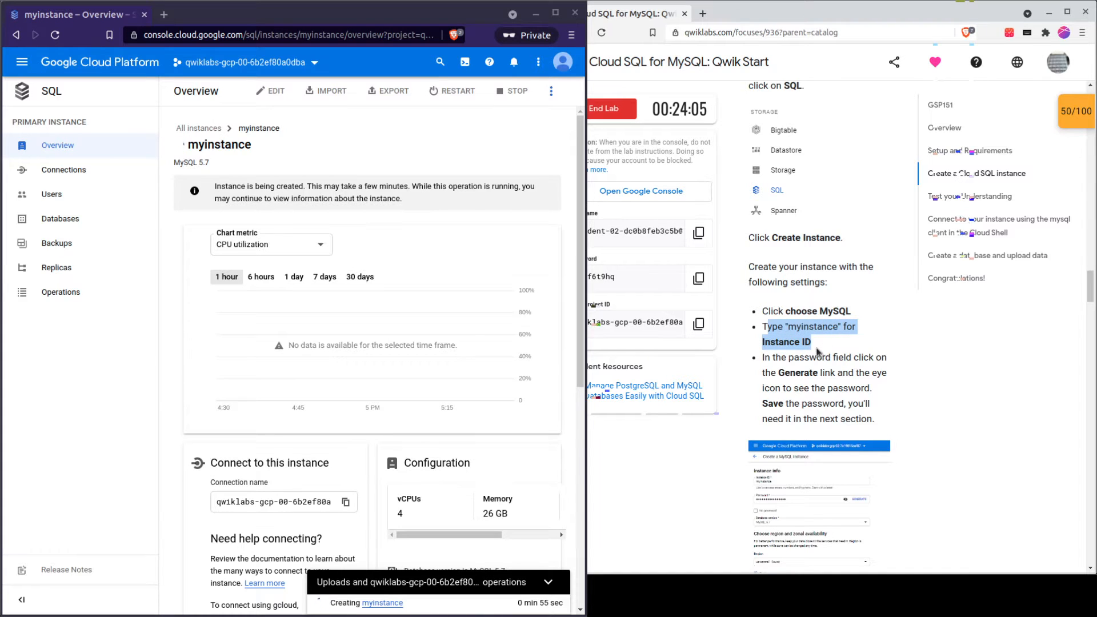
pyautogui.scroll(12, 817, 350)
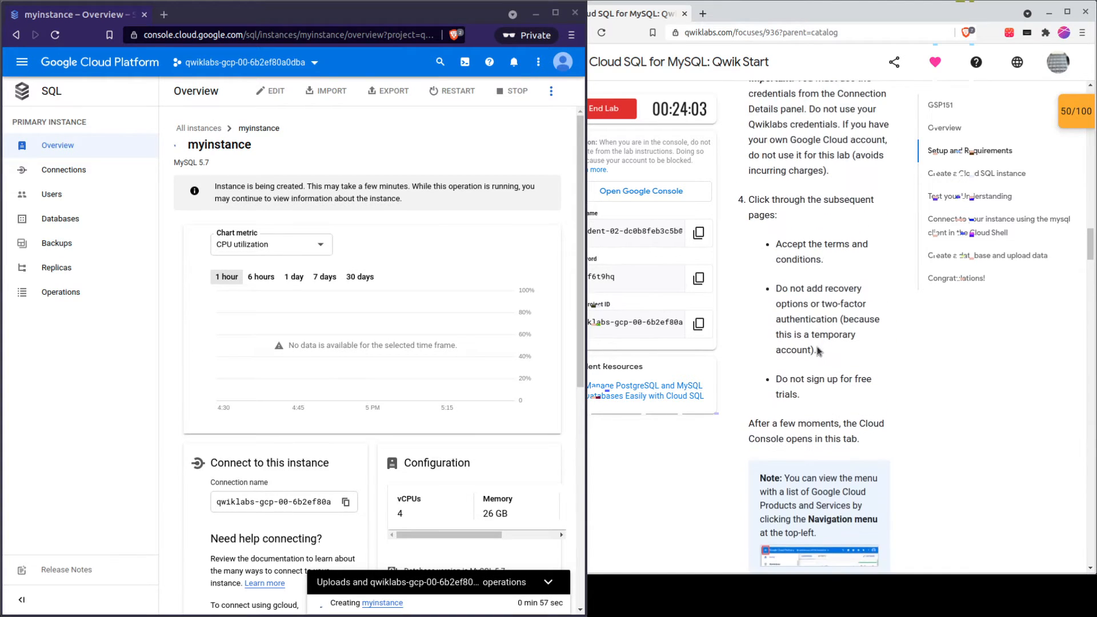
pyautogui.scroll(15, 816, 345)
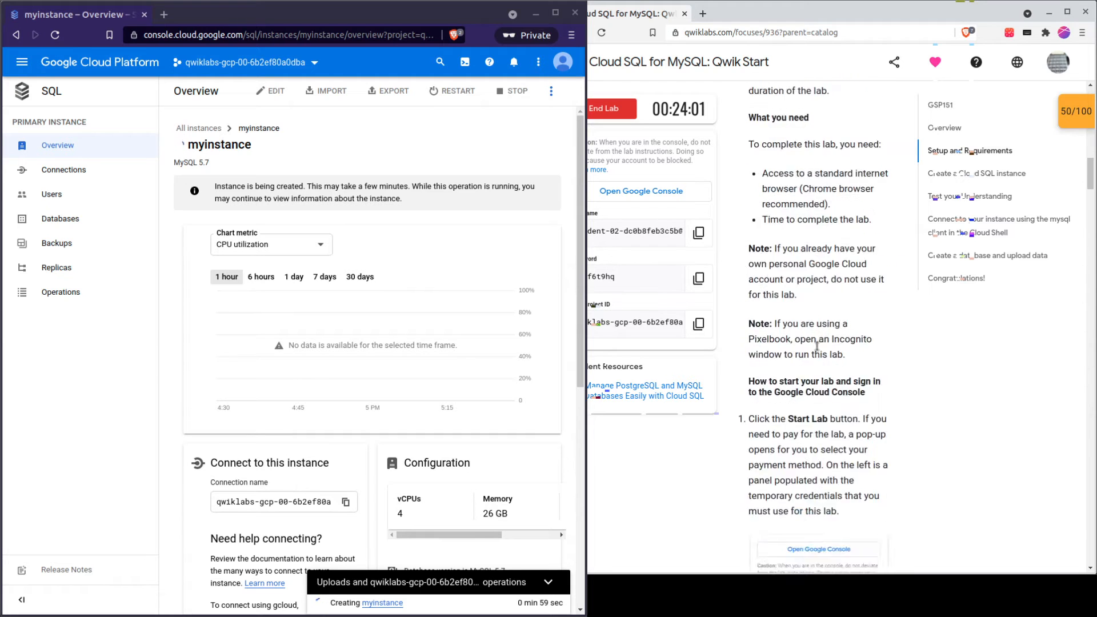
pyautogui.click(942, 128)
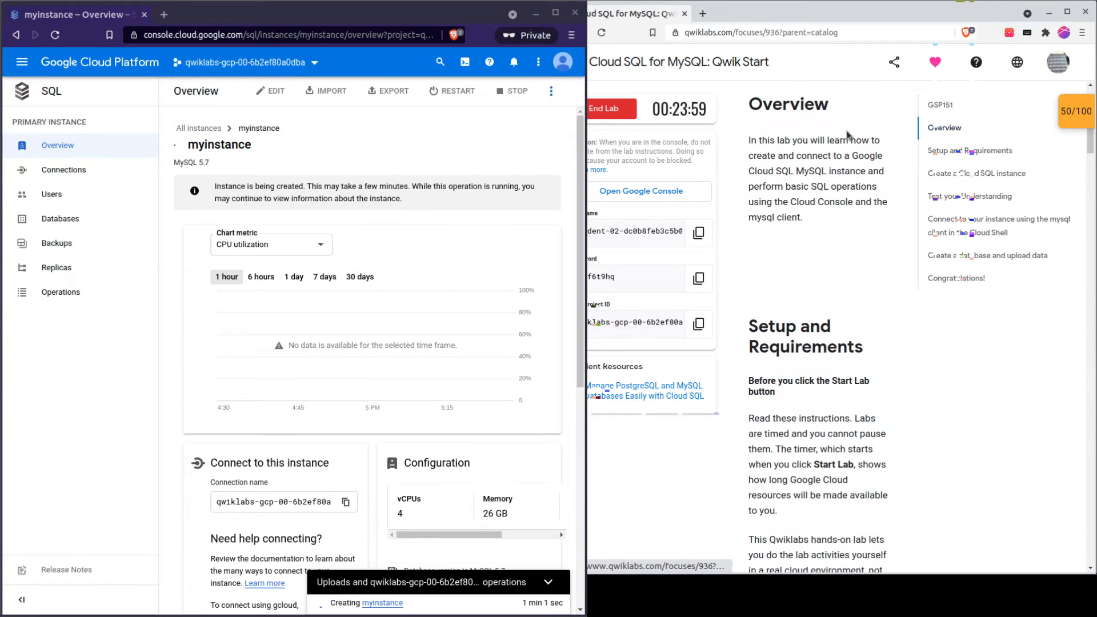
pyautogui.moveTo(751, 141); pyautogui.dragTo(882, 174)
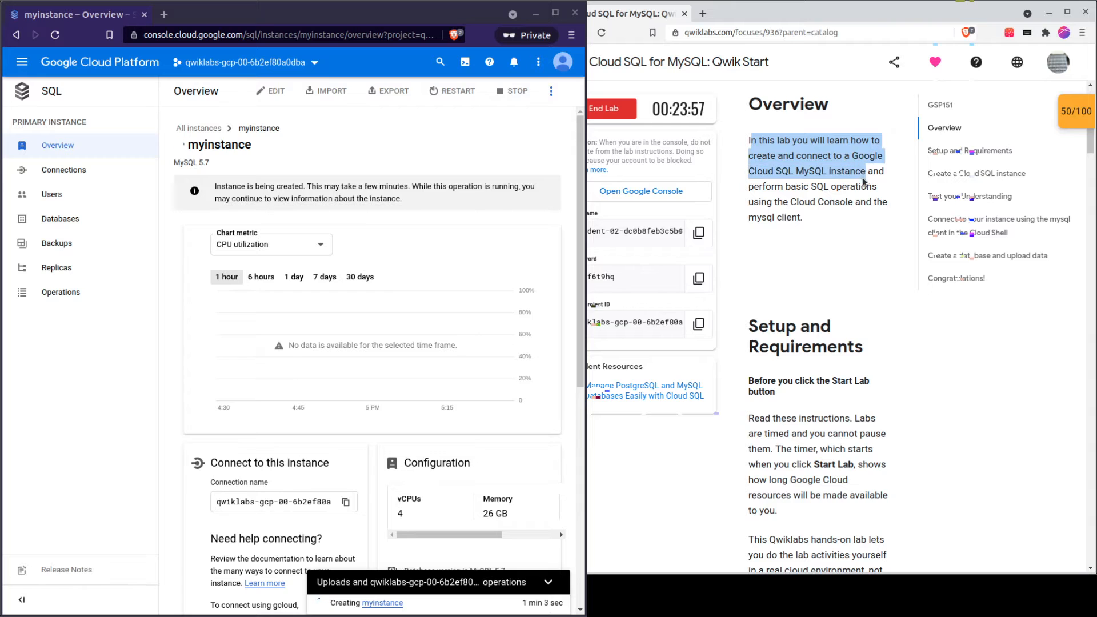
pyautogui.click(860, 188)
pyautogui.moveTo(766, 169); pyautogui.dragTo(822, 192)
pyautogui.click(838, 199)
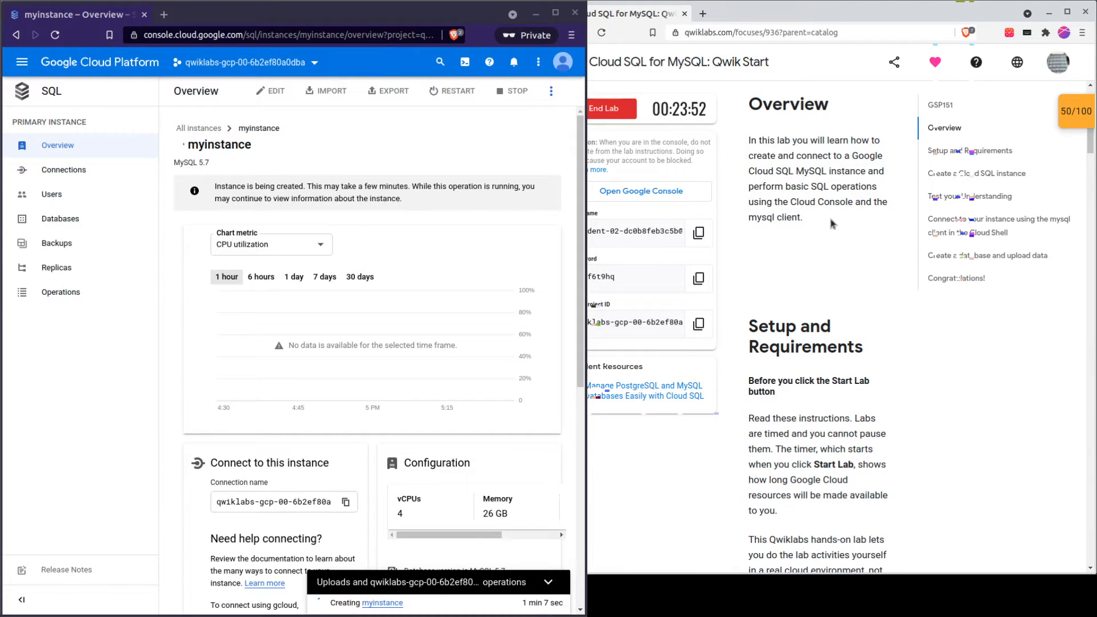
# - Answer True to the quiz question on whether the instance ID uniquely identifies the instance within the project
pyautogui.scroll(-10, 831, 223)
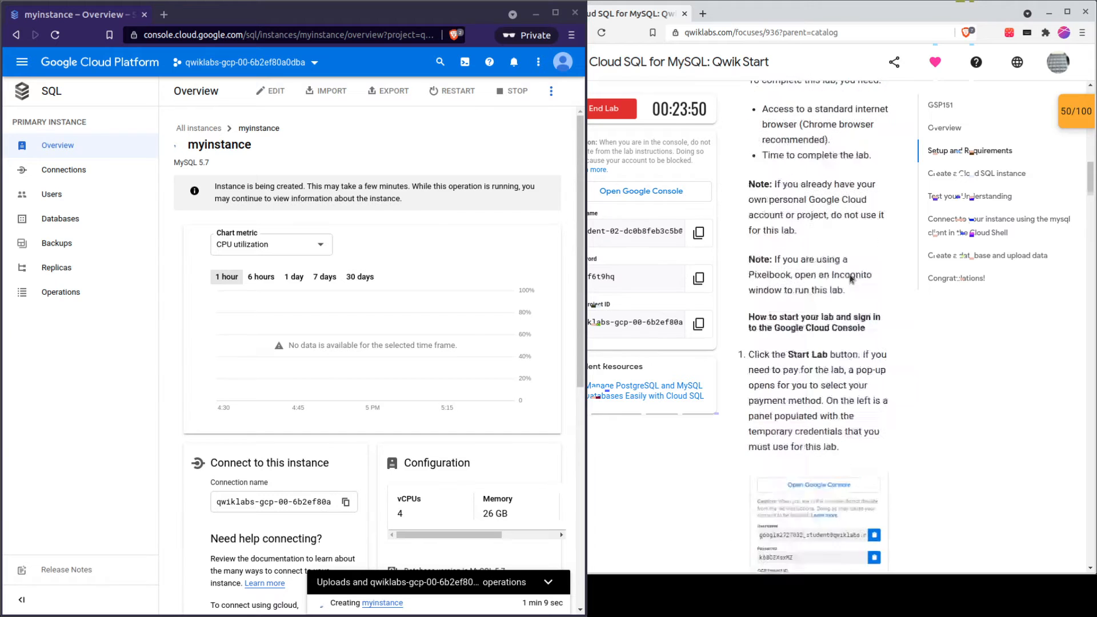
pyautogui.scroll(-15, 851, 278)
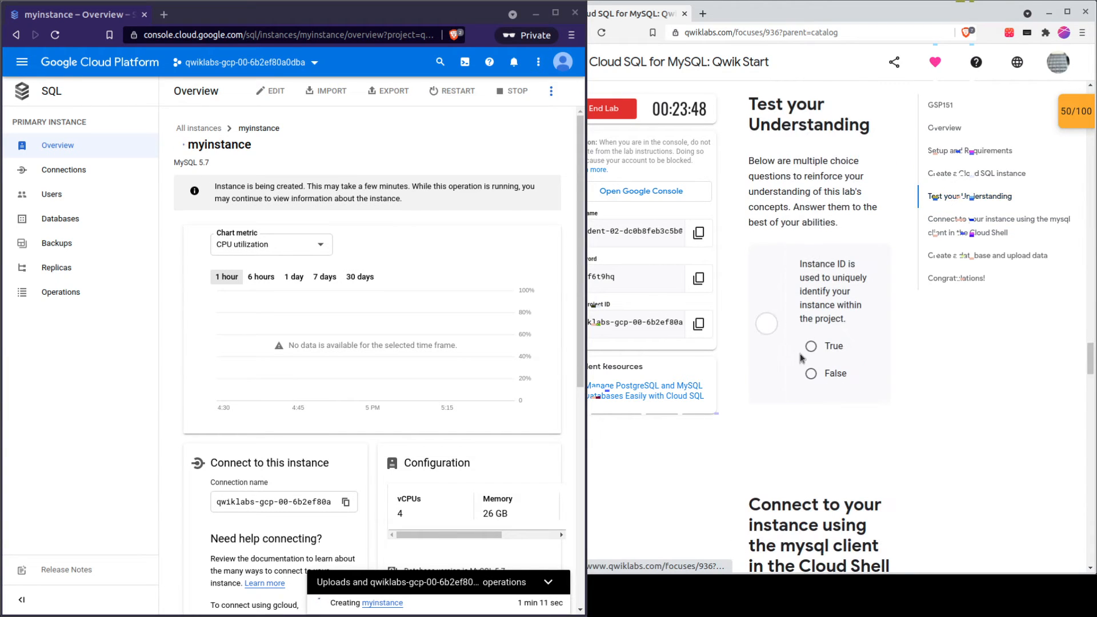
pyautogui.click(811, 346)
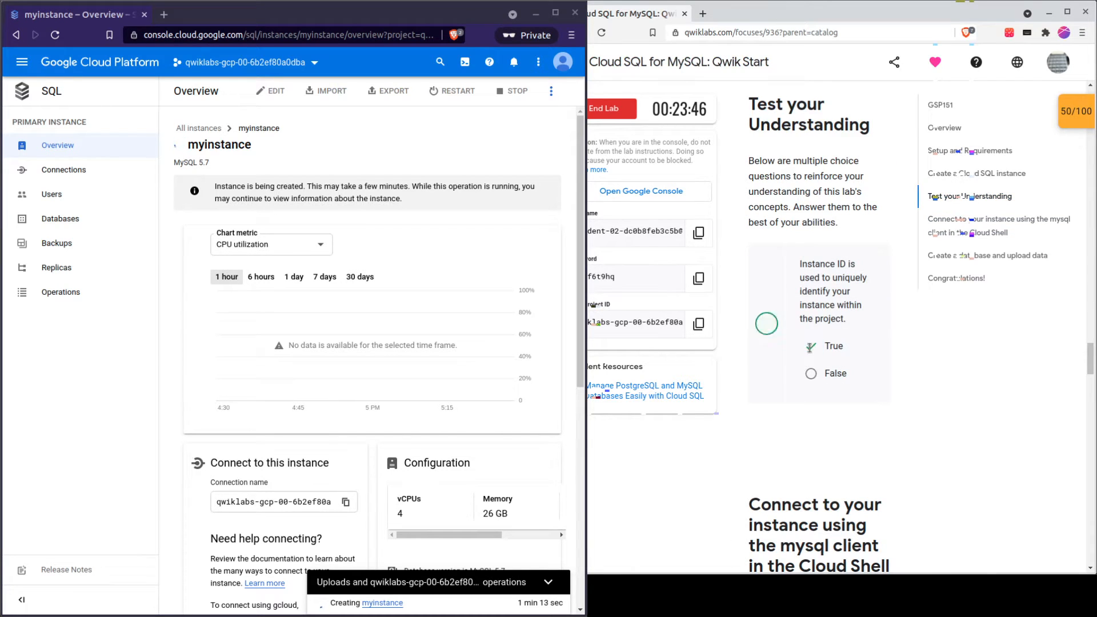
# - Open Cloud Shell and continue past its introduction, following the lab's section on connecting with the mysql client
pyautogui.scroll(-4, 799, 281)
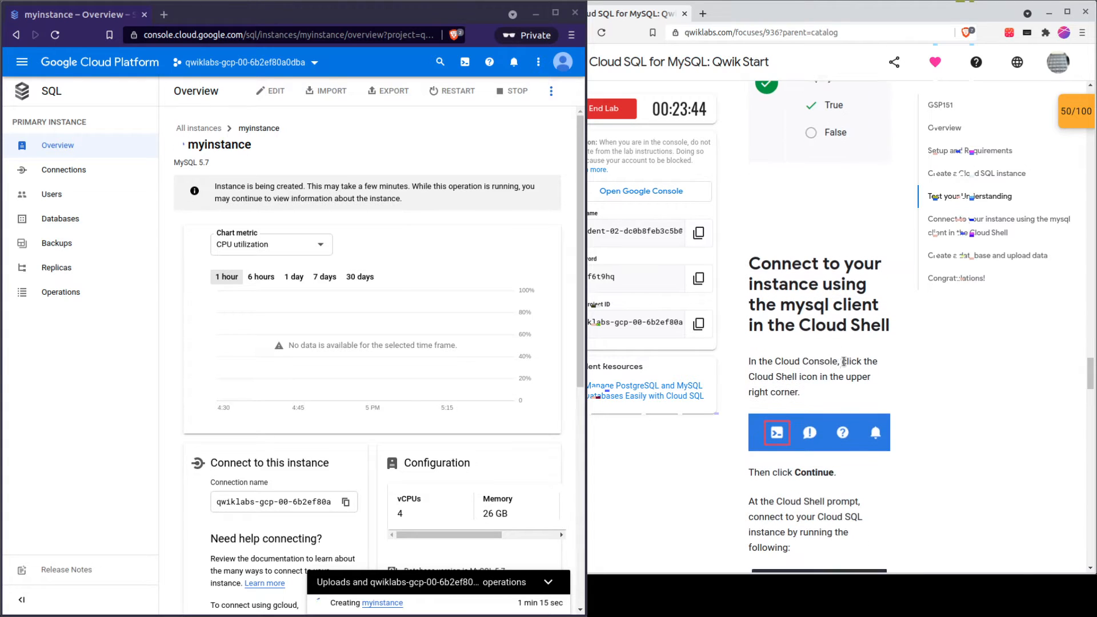
pyautogui.moveTo(753, 263); pyautogui.dragTo(888, 311)
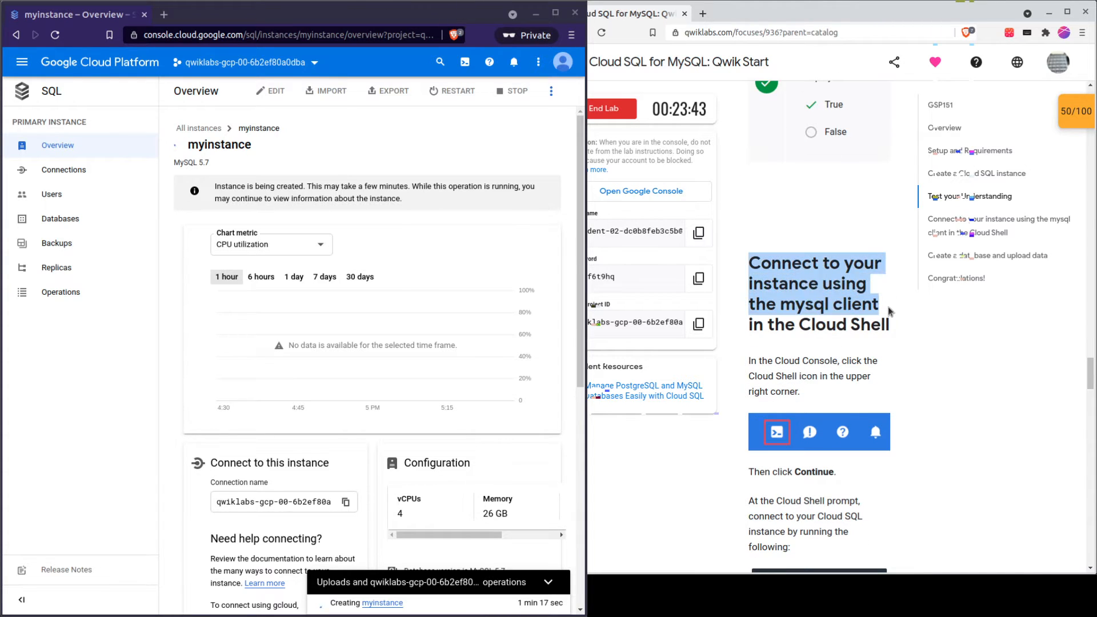
pyautogui.click(878, 319)
pyautogui.moveTo(770, 300); pyautogui.dragTo(880, 330)
pyautogui.click(880, 330)
pyautogui.scroll(-3, 907, 371)
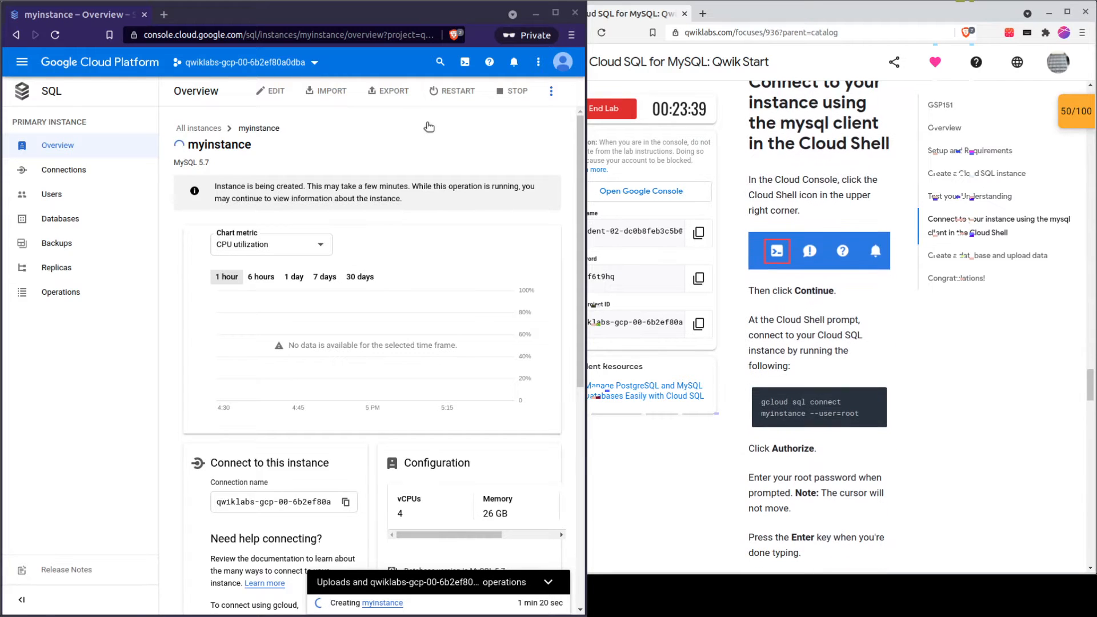
pyautogui.click(465, 64)
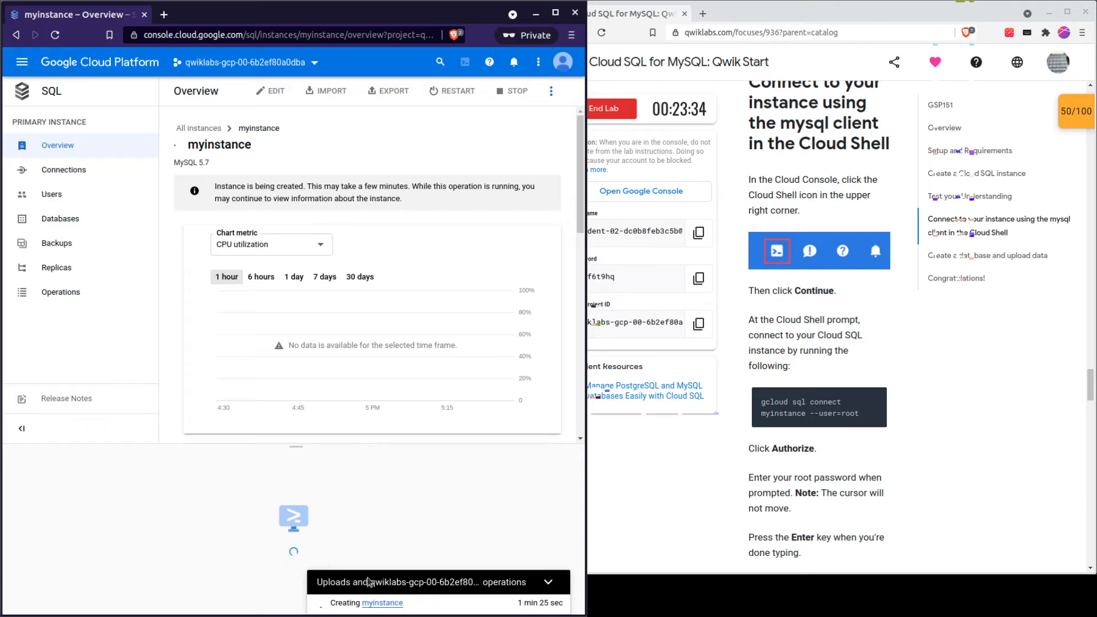
pyautogui.click(124, 582)
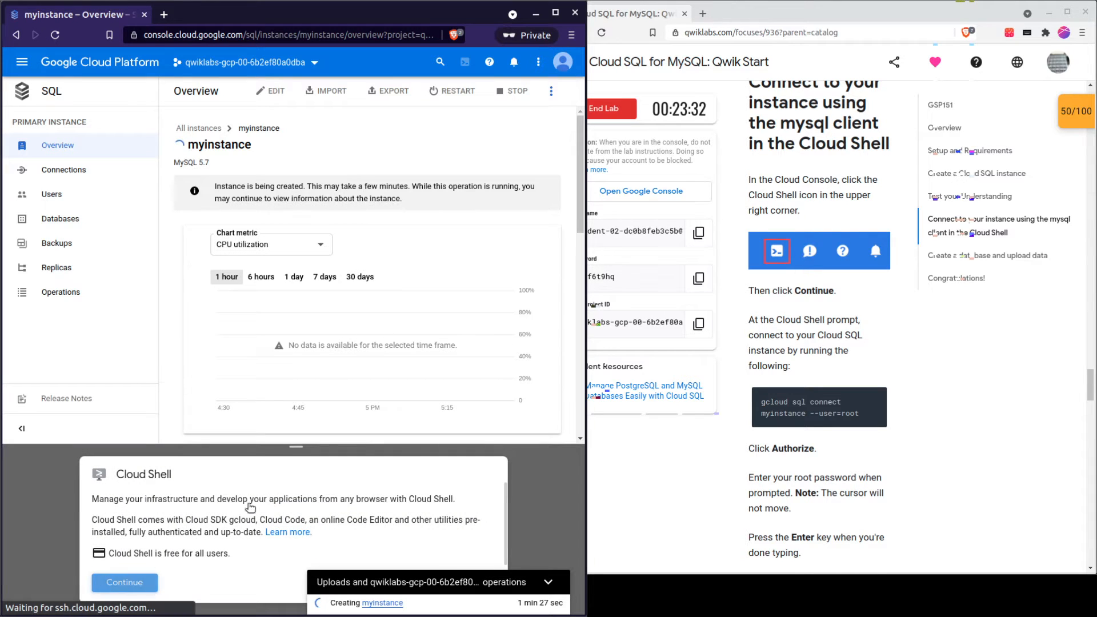
# - Enlarge the Cloud Shell terminal pane and clear its welcome text
pyautogui.moveTo(297, 445); pyautogui.dragTo(297, 362)
pyautogui.scroll(-1, 817, 478)
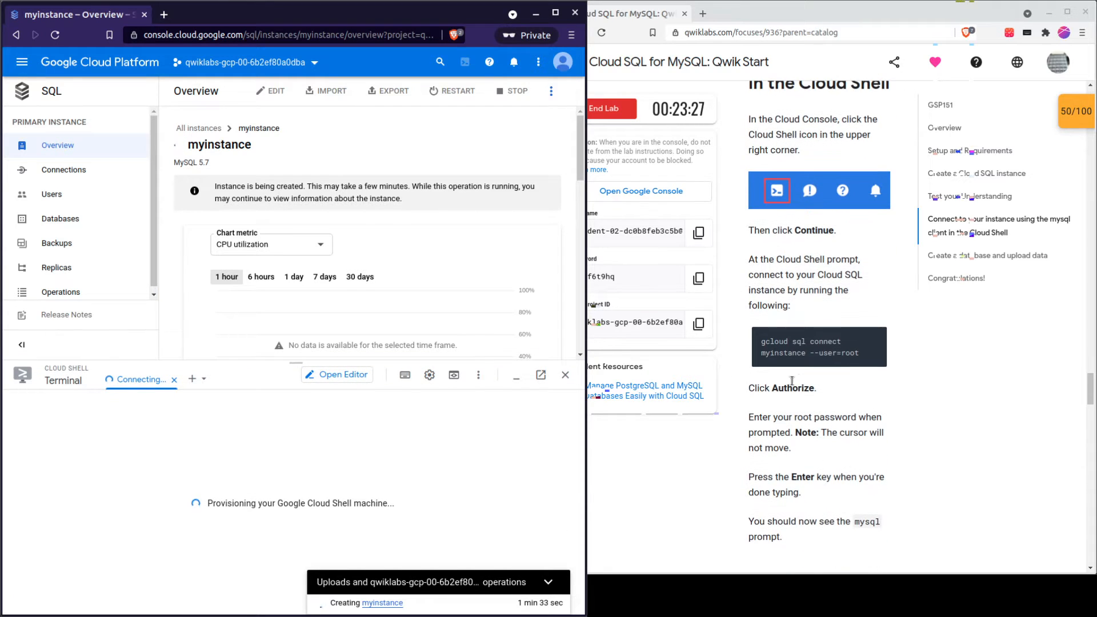
pyautogui.scroll(-5, 868, 480)
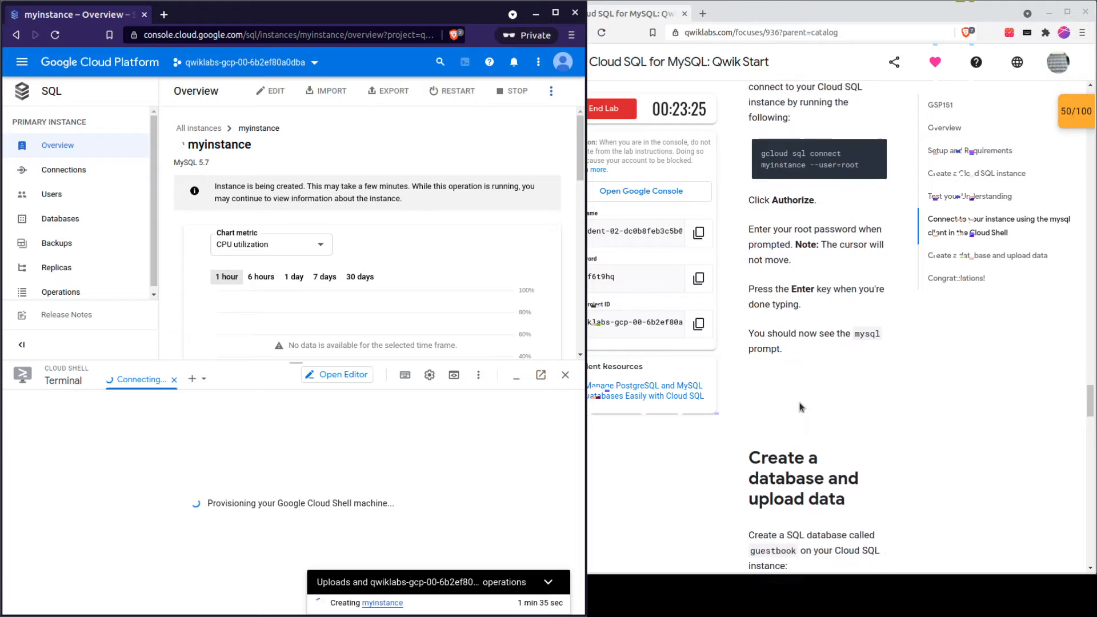
pyautogui.scroll(3, 817, 451)
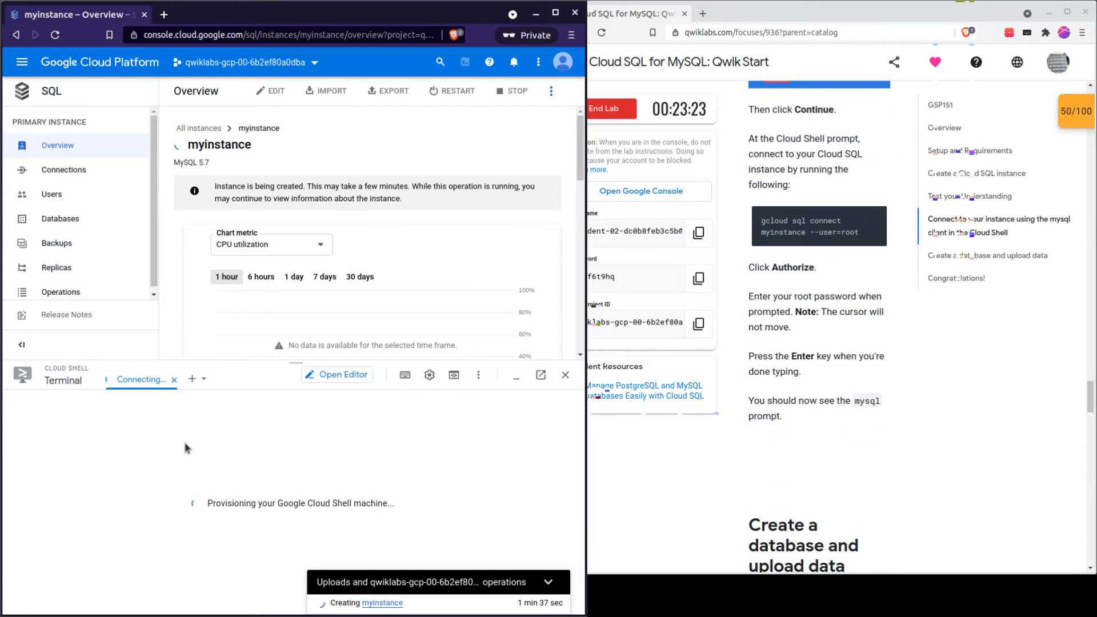
pyautogui.moveTo(296, 364); pyautogui.dragTo(291, 299)
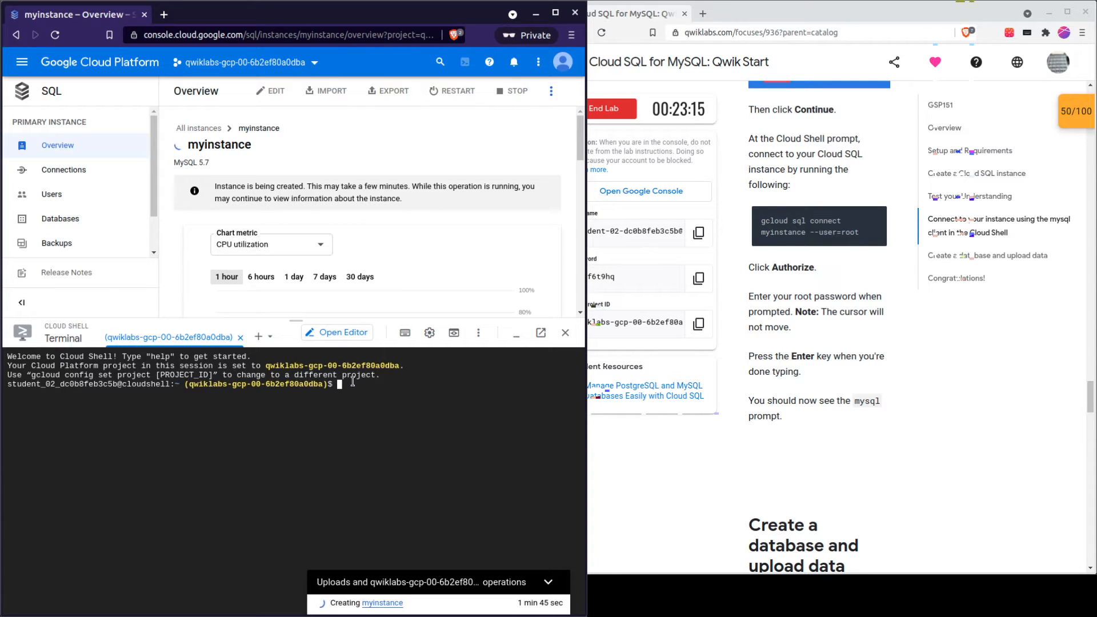
pyautogui.hotkey('ctrl', 'l')
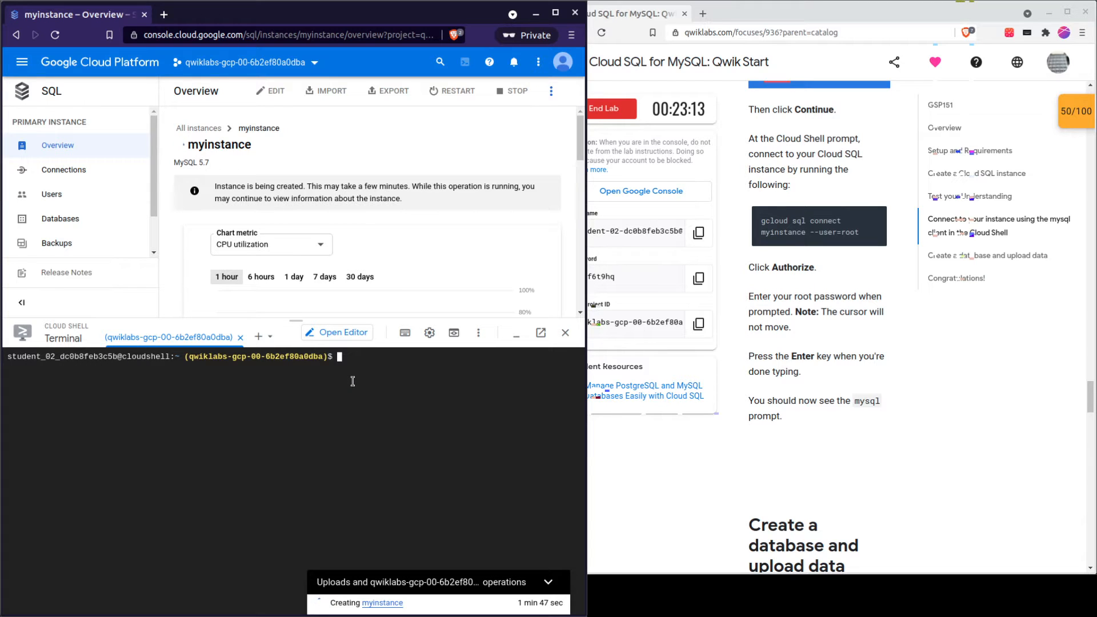
# - Try to connect to the instance from Cloud Shell by running "gloud sql connect myinstance --user=root"
pyautogui.write('gloud sql connect mu')
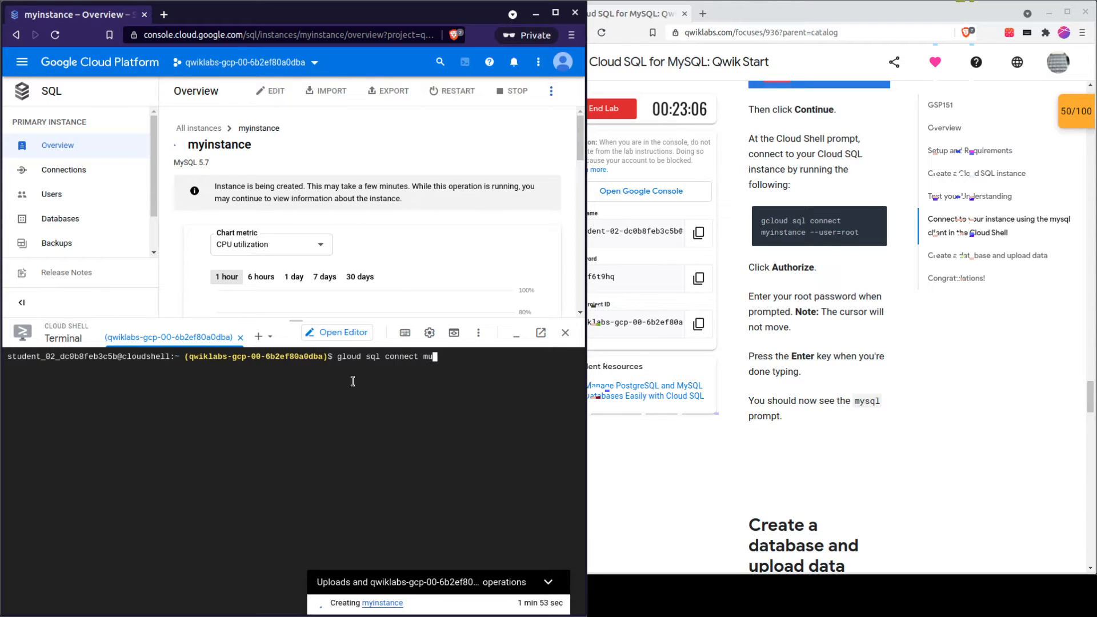
pyautogui.write('yinstance --use')
pyautogui.press('BackSpace')
pyautogui.write('=root')
pyautogui.press('Return')
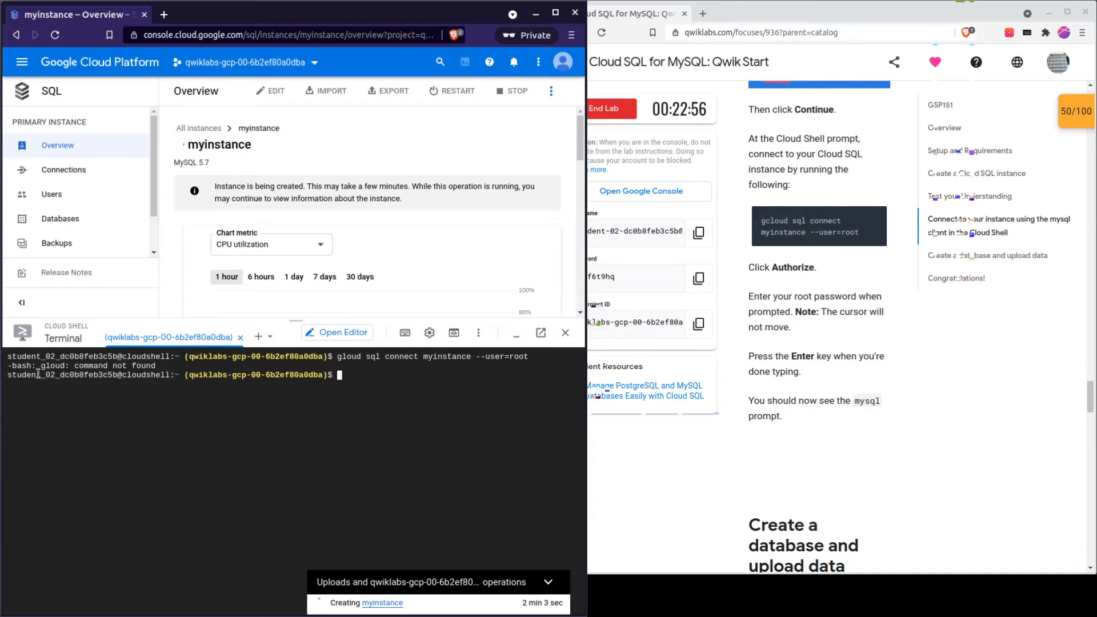
# - Correct the previous command to "gcloud sql connect myinstance --user=root", run it and authorize Cloud Shell
pyautogui.moveTo(38, 371); pyautogui.dragTo(148, 368)
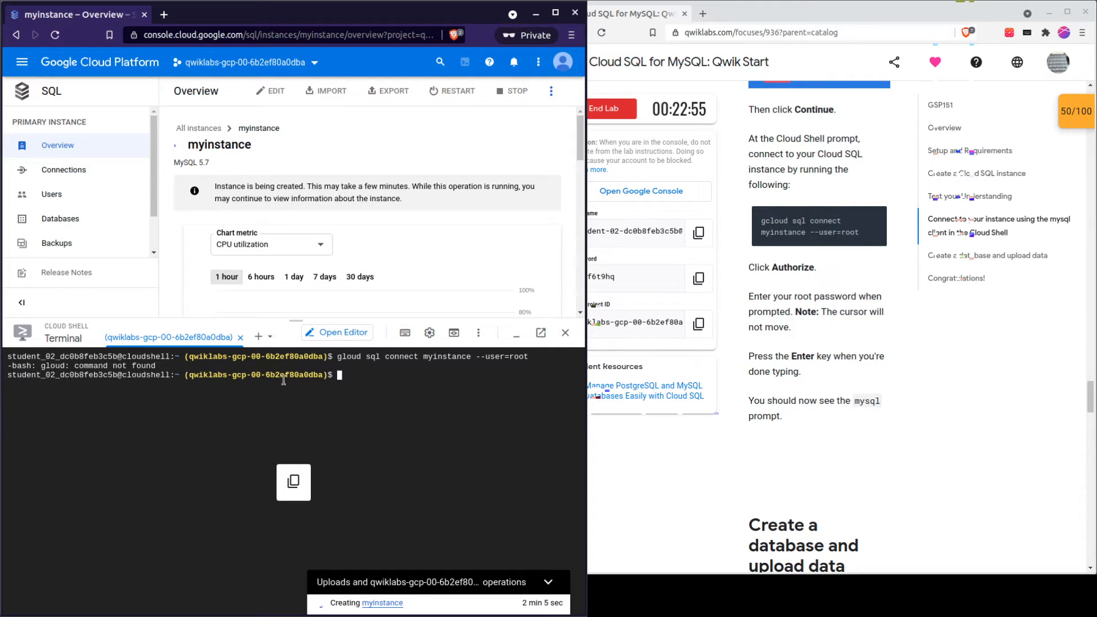
pyautogui.press('Up')
pyautogui.press('Left')
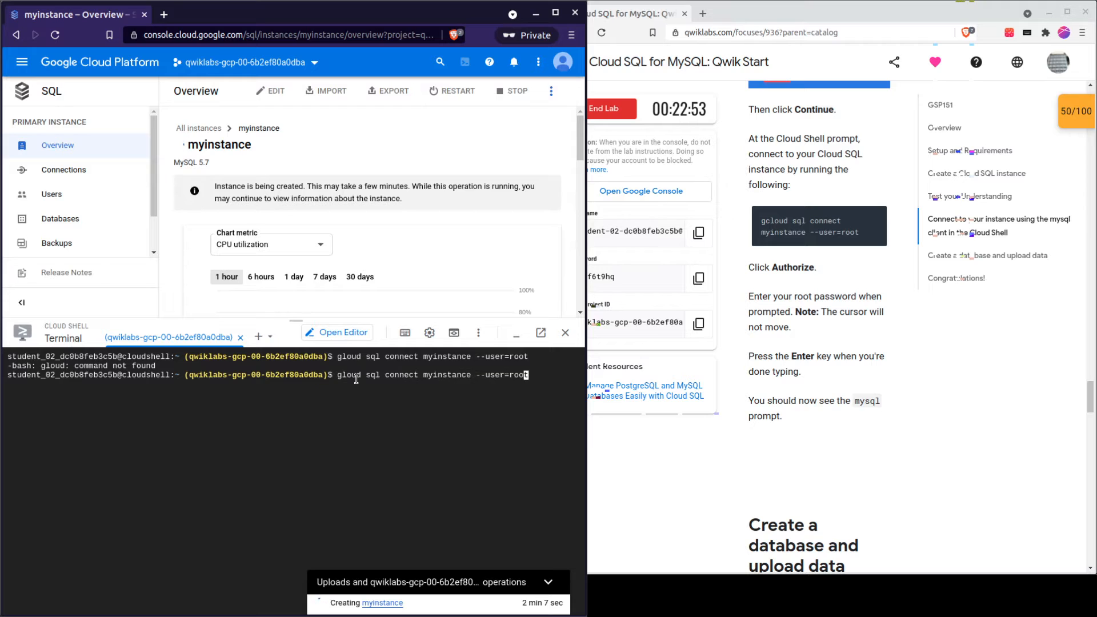
pyautogui.press('Left')
pyautogui.press('Left')
pyautogui.press('Left')
pyautogui.press('Left')
pyautogui.press('Left')
pyautogui.press('Left')
pyautogui.press('Left')
pyautogui.press('Left')
pyautogui.press('Left')
pyautogui.press('Left')
pyautogui.press('Left')
pyautogui.press('Left')
pyautogui.press('Left')
pyautogui.press('Left')
pyautogui.press('Left')
pyautogui.press('Left')
pyautogui.press('Left')
pyautogui.press('Left')
pyautogui.write('c')
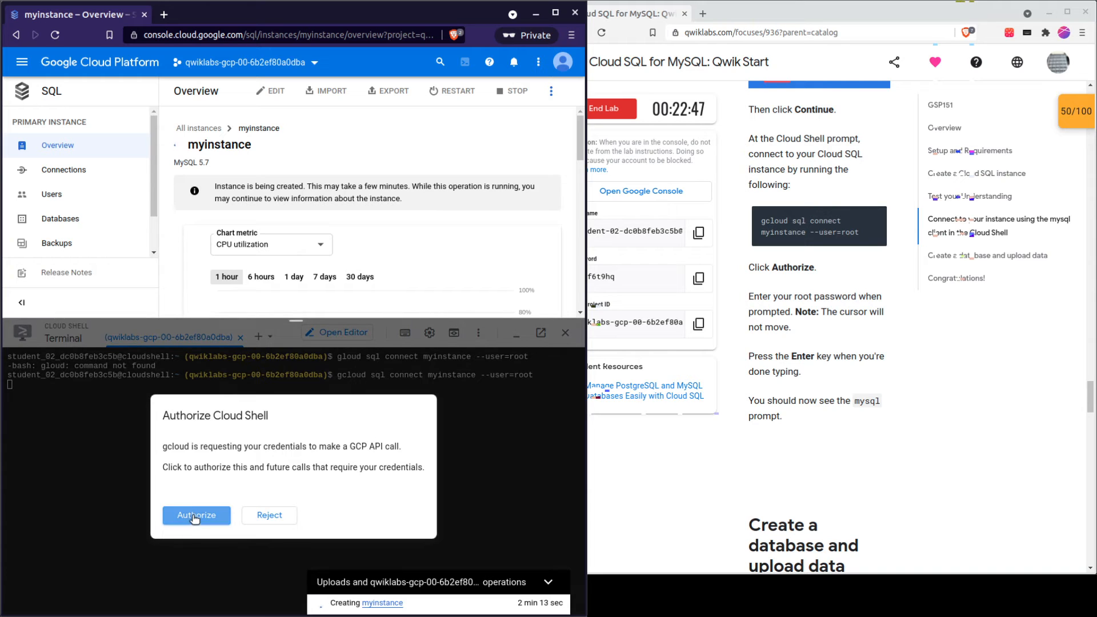
pyautogui.click(192, 516)
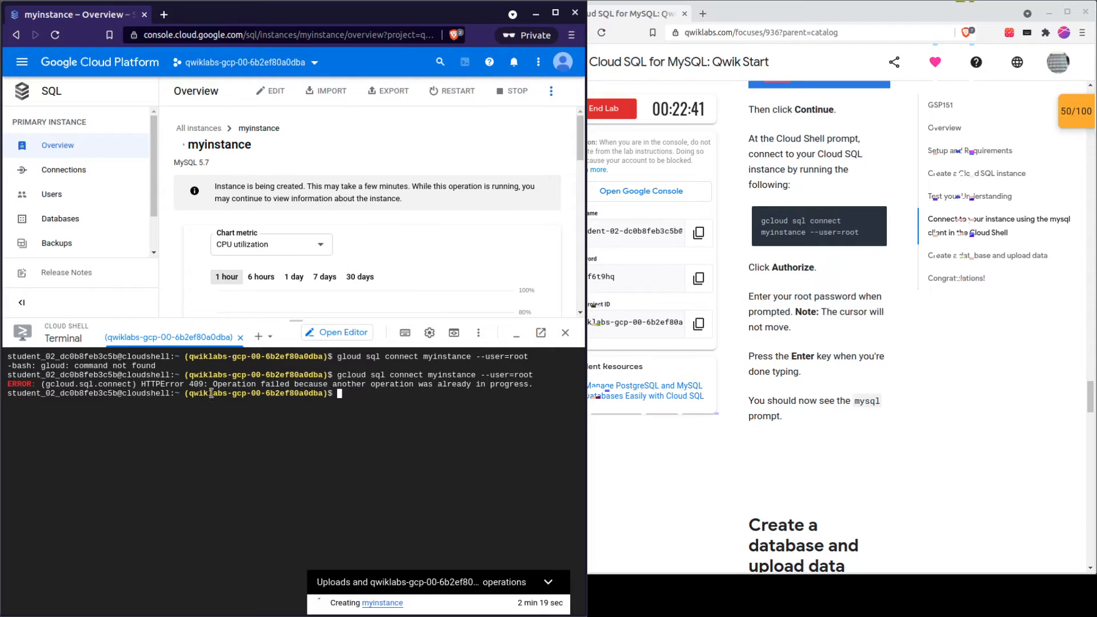
# - Examine the connection command's output and the instance creation status, and reread the lab's Cloud Shell connection section
pyautogui.moveTo(215, 385); pyautogui.dragTo(527, 402)
pyautogui.click(451, 455)
pyautogui.moveTo(245, 491); pyautogui.dragTo(244, 489)
pyautogui.click(40, 474)
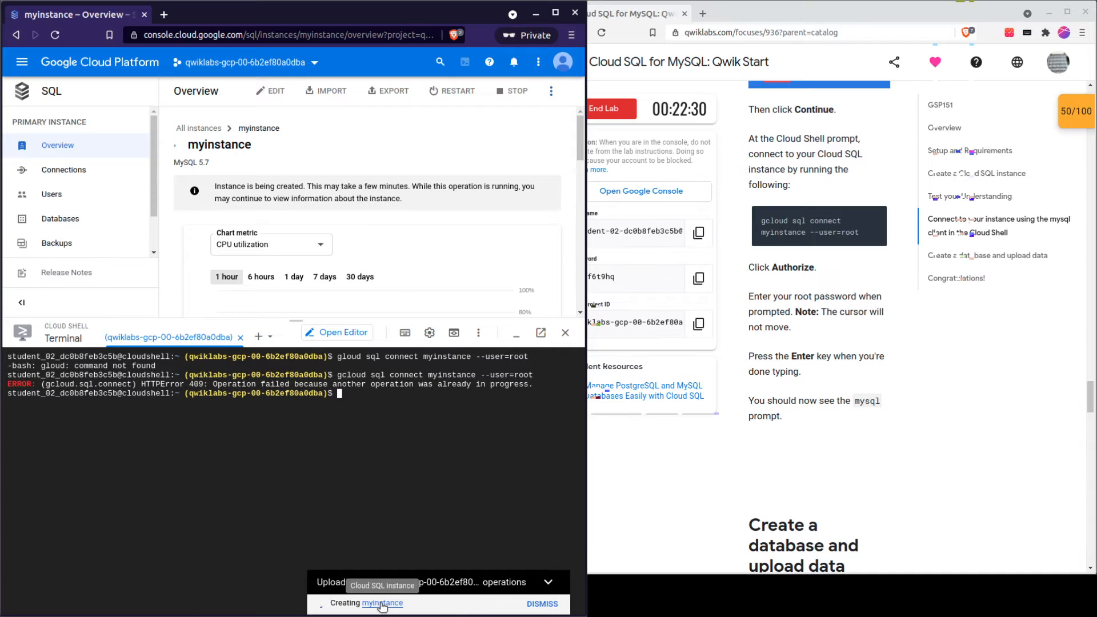
pyautogui.scroll(3, 791, 305)
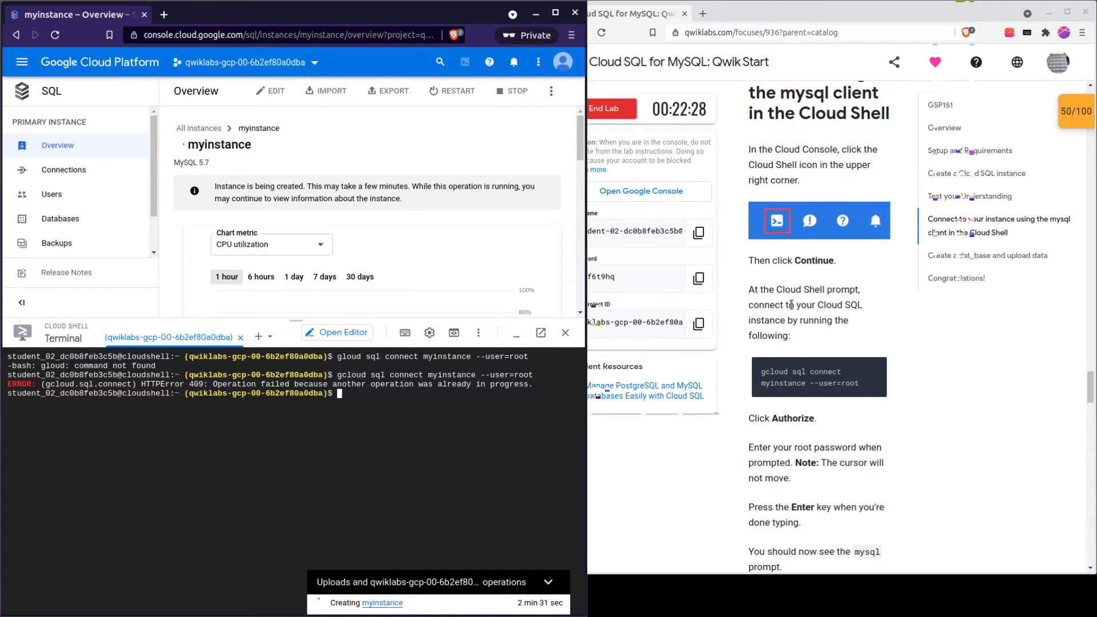
pyautogui.scroll(2, 791, 305)
pyautogui.moveTo(780, 147); pyautogui.dragTo(859, 199)
pyautogui.click(887, 299)
pyautogui.scroll(-5, 916, 306)
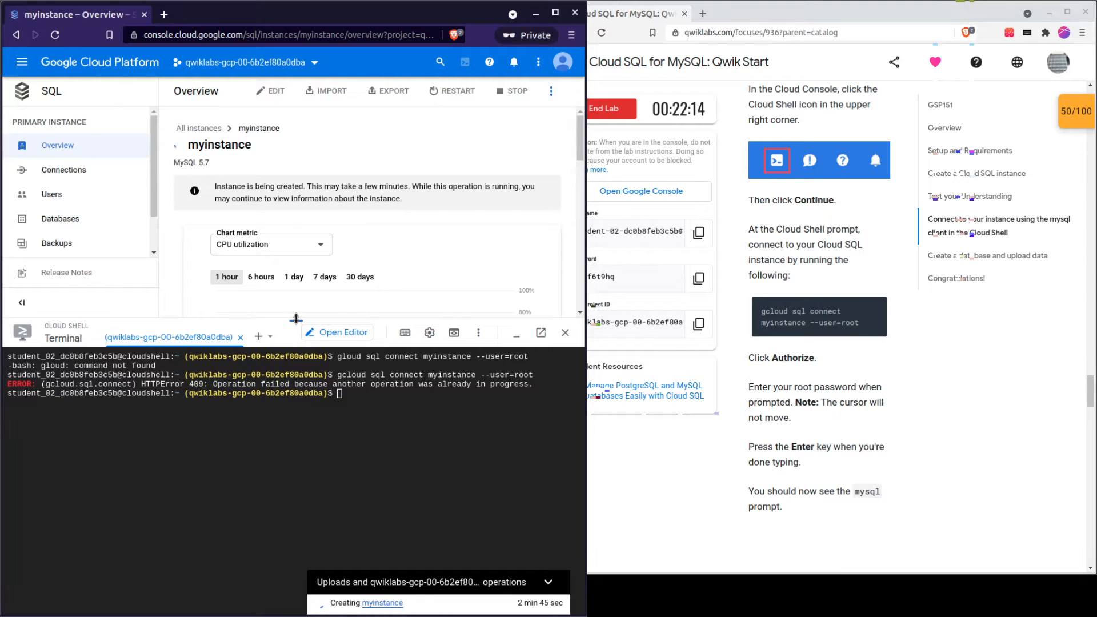
# - Reduce the Cloud Shell pane's height and review the lab's instructions on authorizing and entering the root password
pyautogui.moveTo(296, 320); pyautogui.dragTo(310, 378)
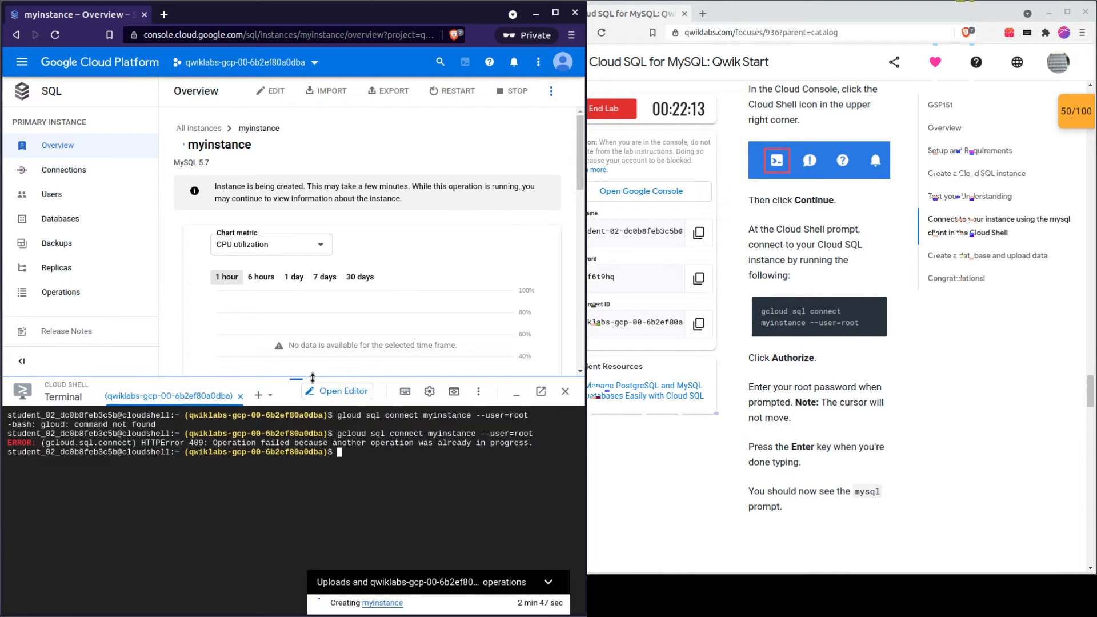
pyautogui.scroll(-1, 902, 365)
pyautogui.click(906, 376)
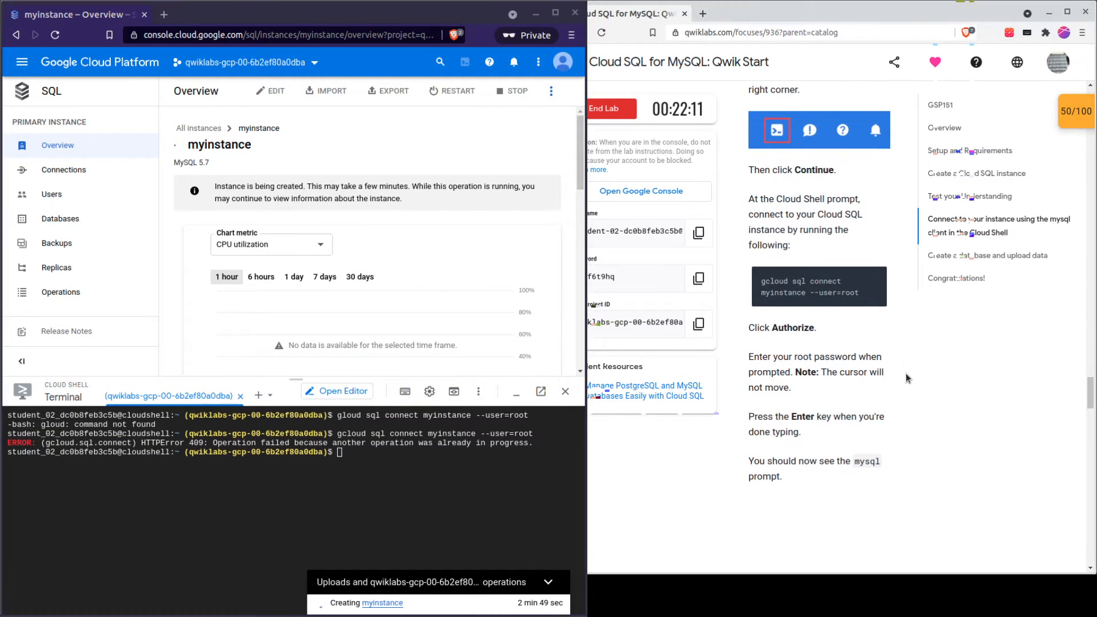
pyautogui.scroll(-5, 914, 394)
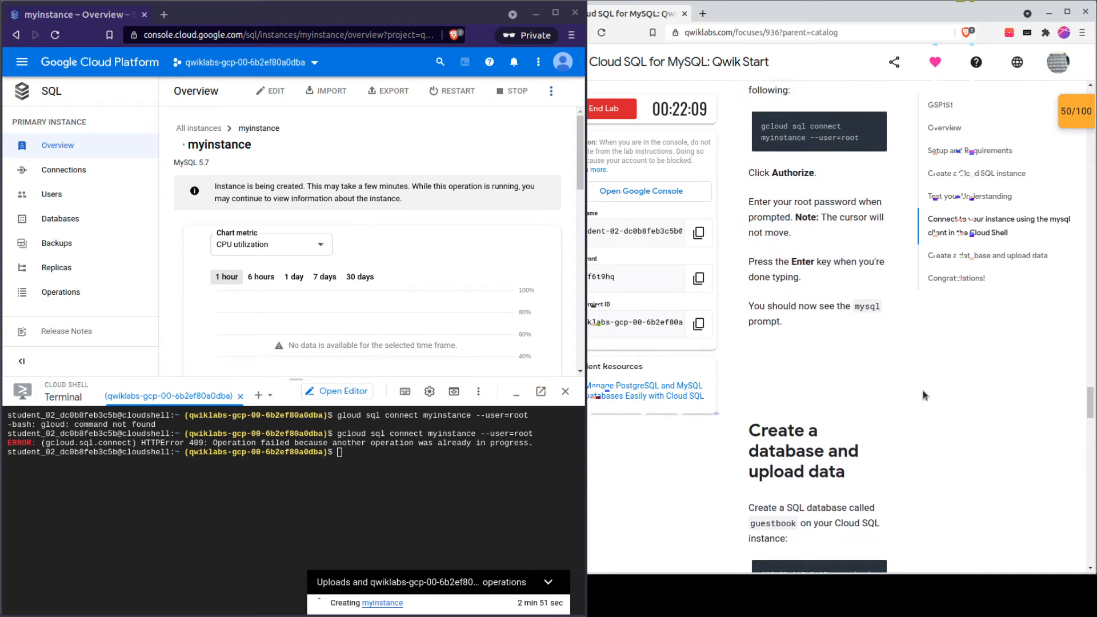
pyautogui.scroll(5, 799, 342)
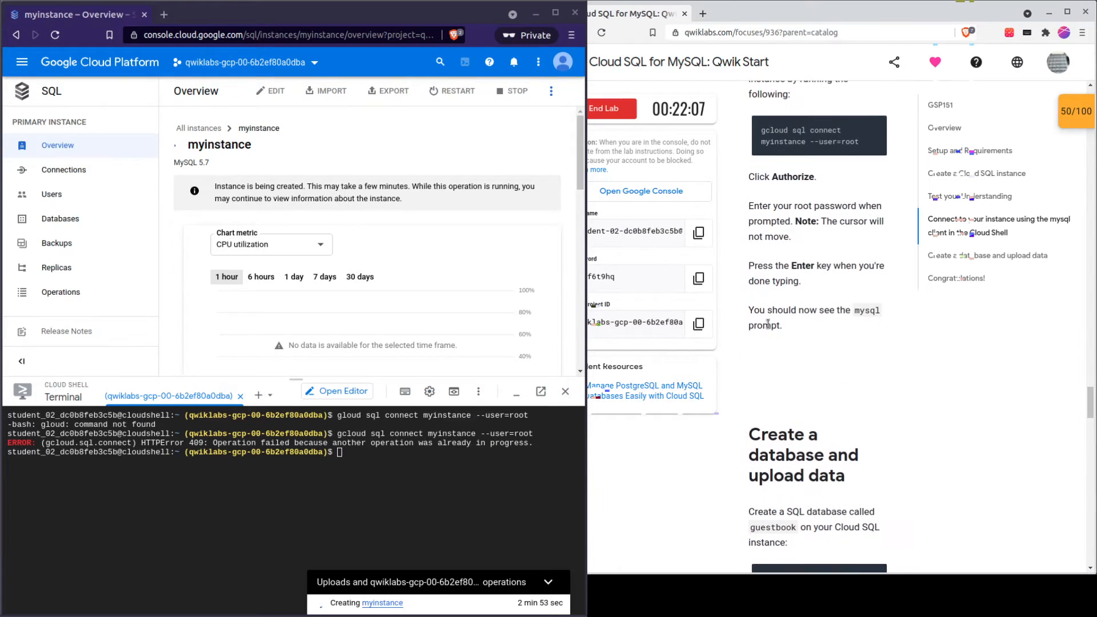
pyautogui.moveTo(874, 252)
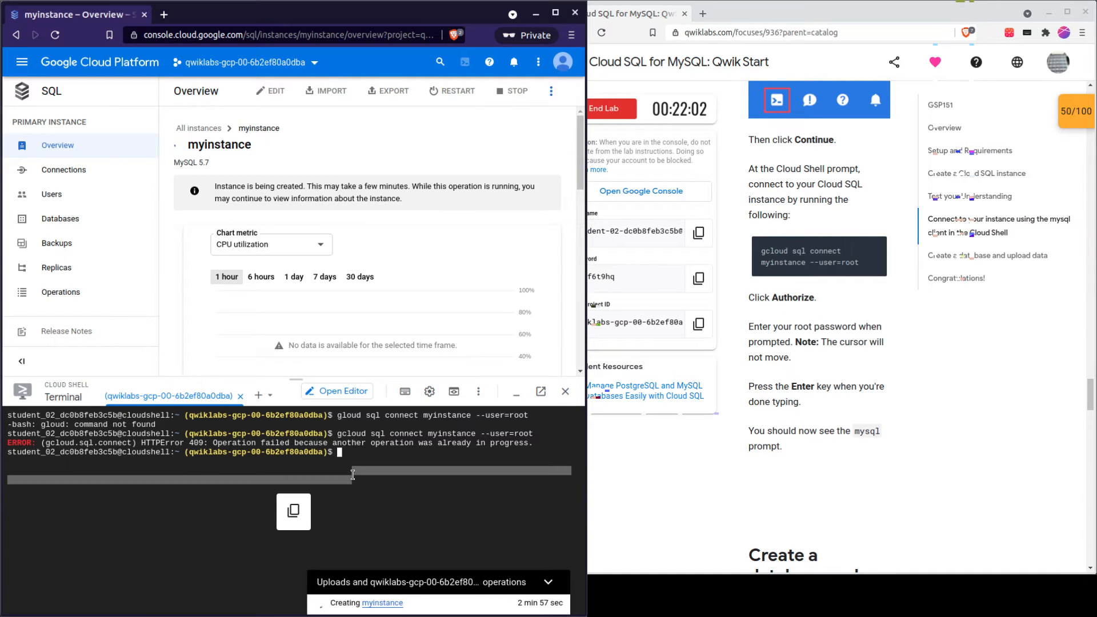
# - Clear the terminal and try "gcloud sql connect myinstance --user=root" again
pyautogui.click(347, 451)
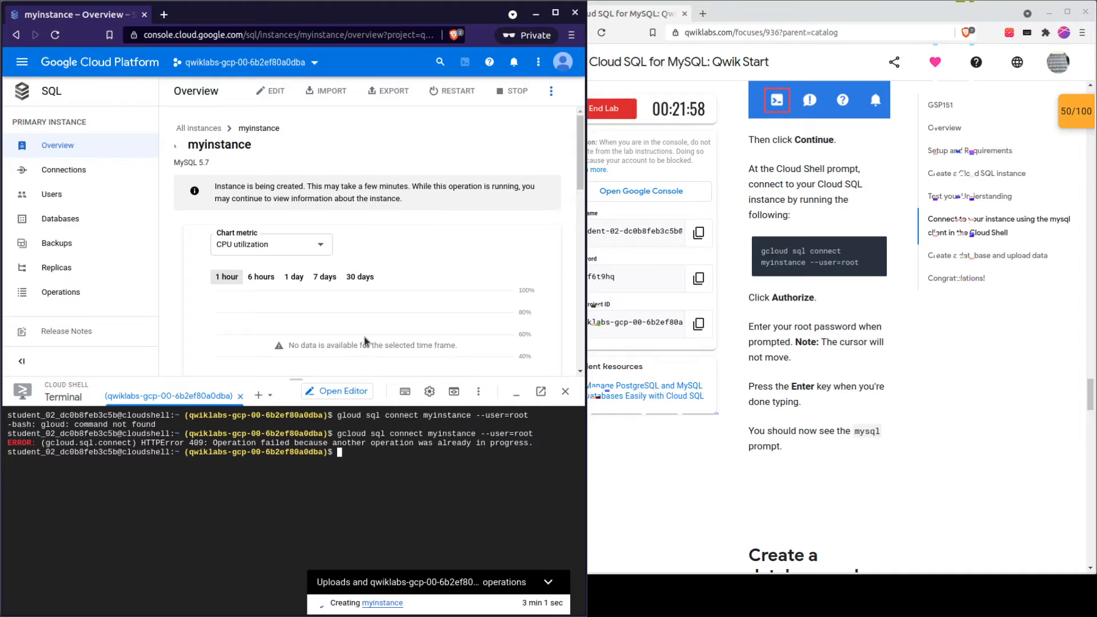
pyautogui.press('Return')
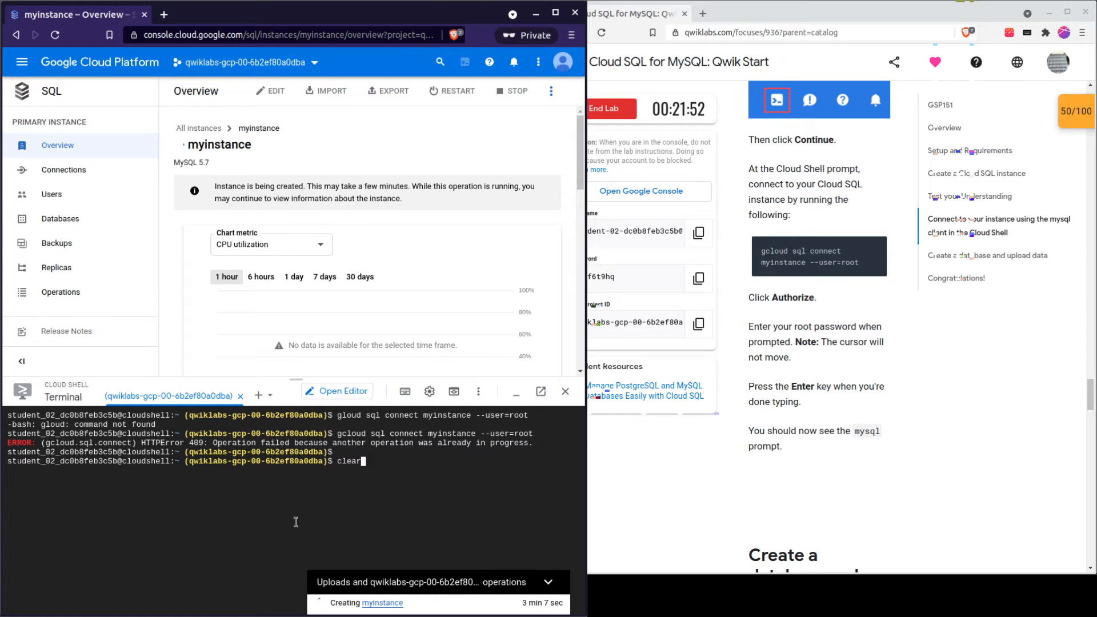
pyautogui.write('clear')
pyautogui.press('Return')
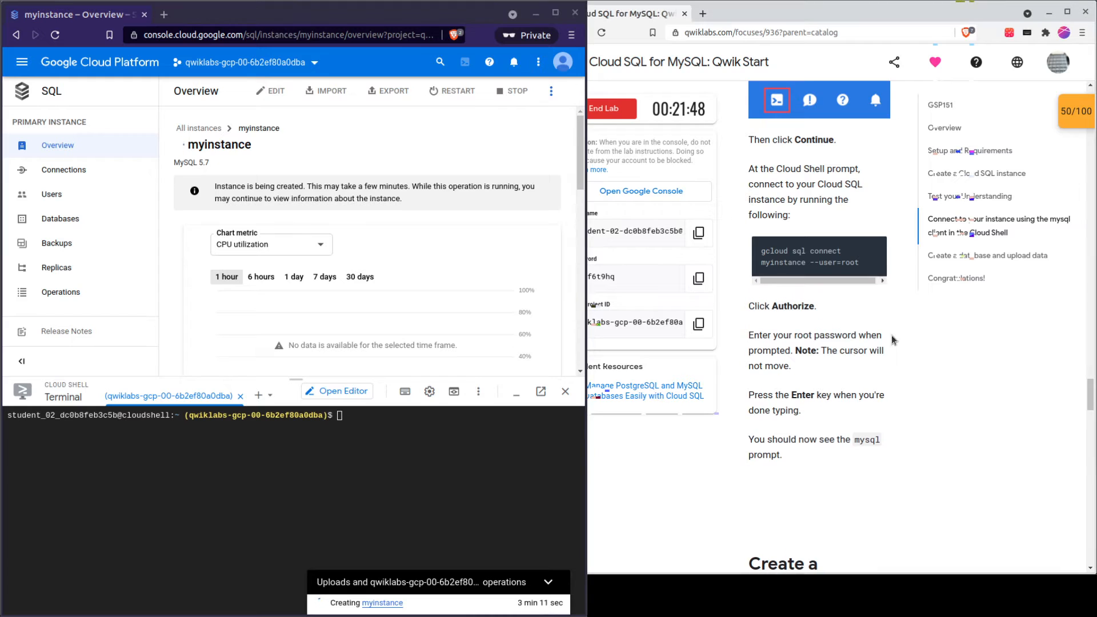
pyautogui.hotkey('ctrl', 'v')
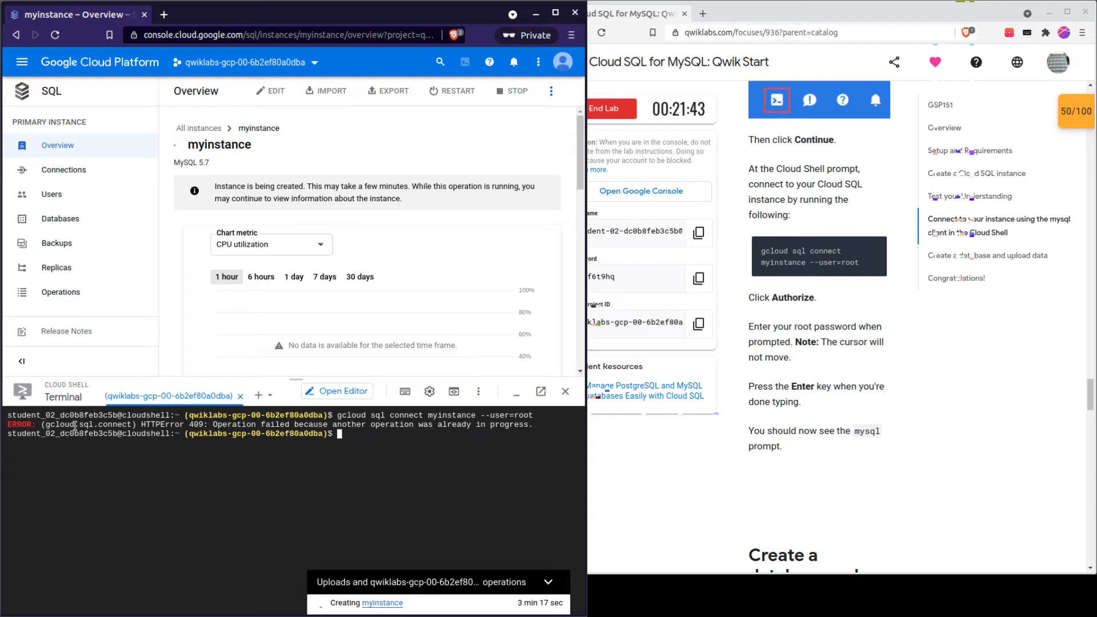
# - Review the repeated connection attempt's output and clear it from the terminal
pyautogui.moveTo(74, 425); pyautogui.dragTo(535, 423)
pyautogui.write('clear')
pyautogui.press('Return')
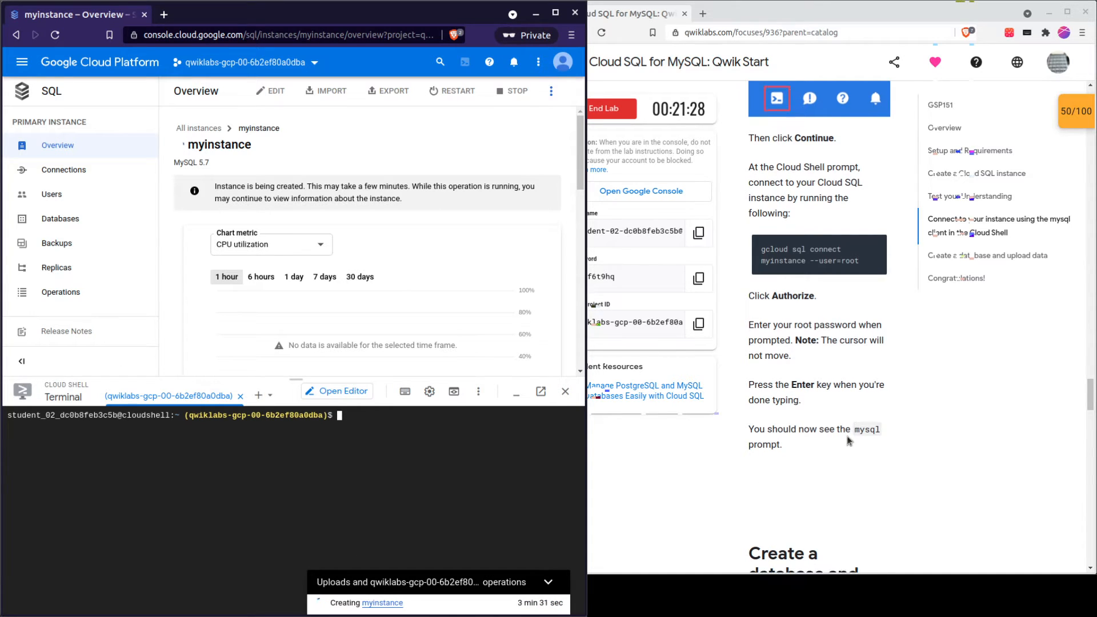
# - Read the lab's "Create a database and upload data" section about creating the guestbook database
pyautogui.scroll(-3, 855, 437)
pyautogui.scroll(-5, 855, 437)
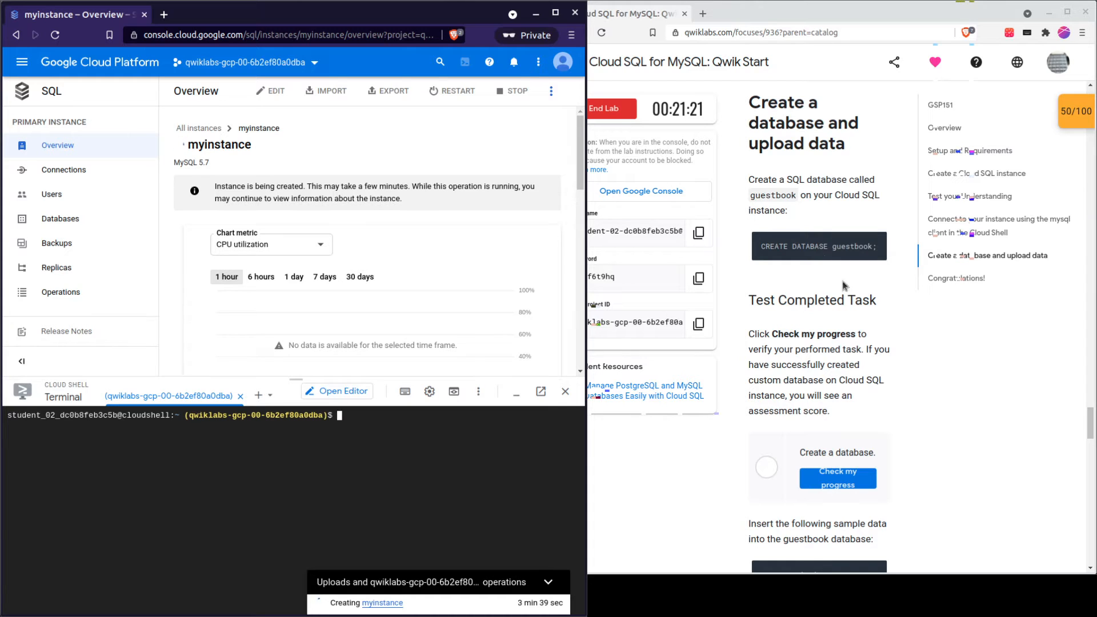
pyautogui.scroll(1, 799, 190)
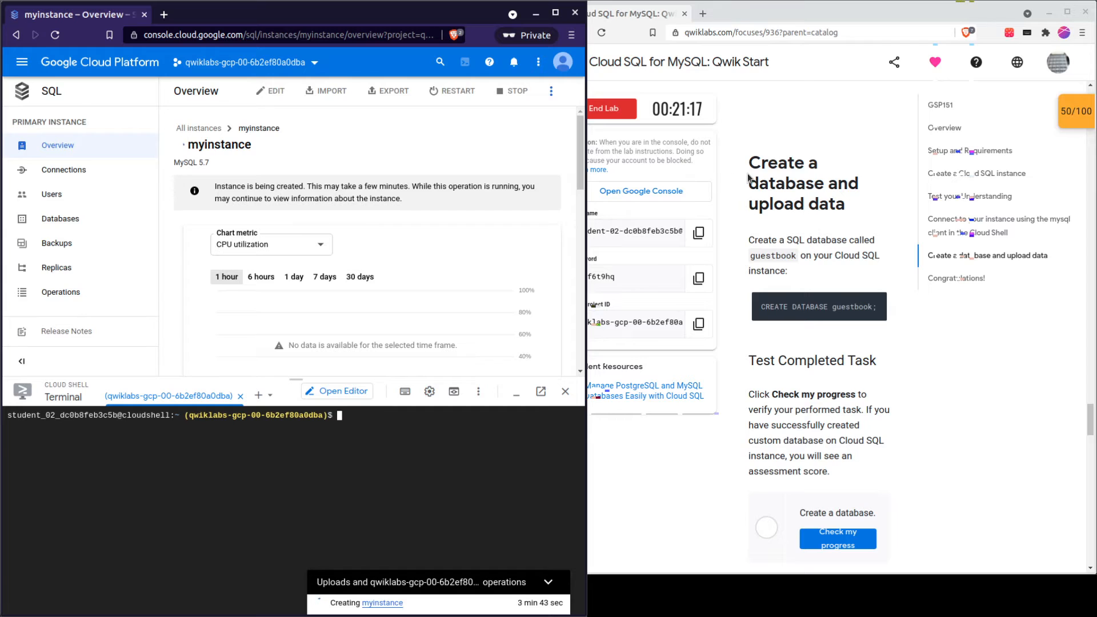
pyautogui.moveTo(759, 183); pyautogui.dragTo(846, 205)
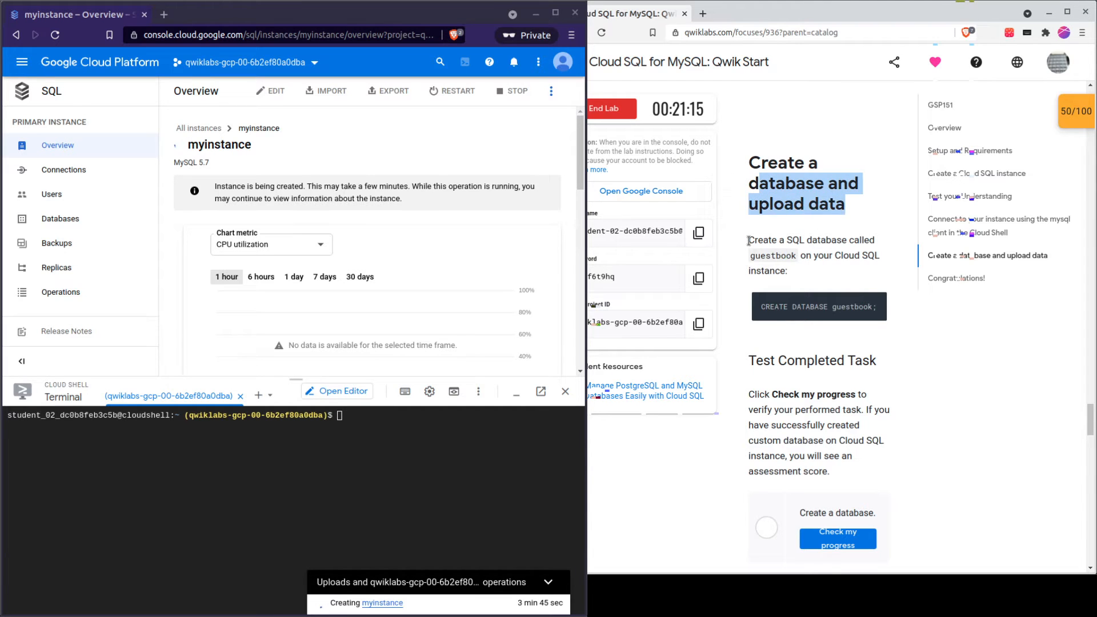
# - Read the lab's guestbook database instruction and the "Test Completed Task" text on verifying the created database
pyautogui.moveTo(748, 240); pyautogui.dragTo(866, 254)
pyautogui.click(817, 271)
pyautogui.click(865, 258)
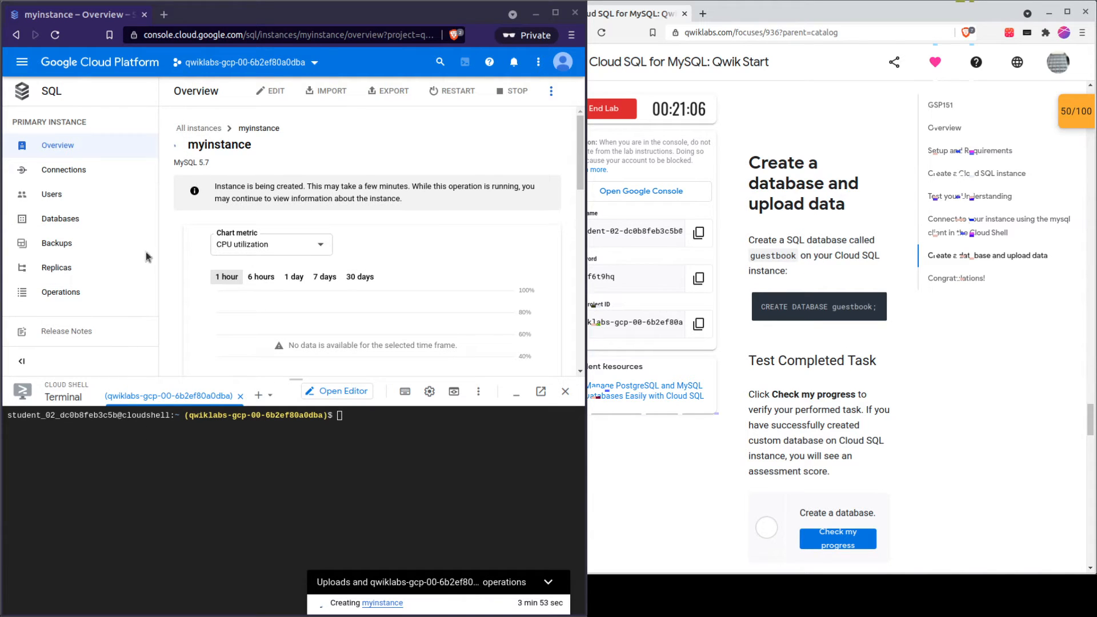
pyautogui.scroll(-2, 746, 298)
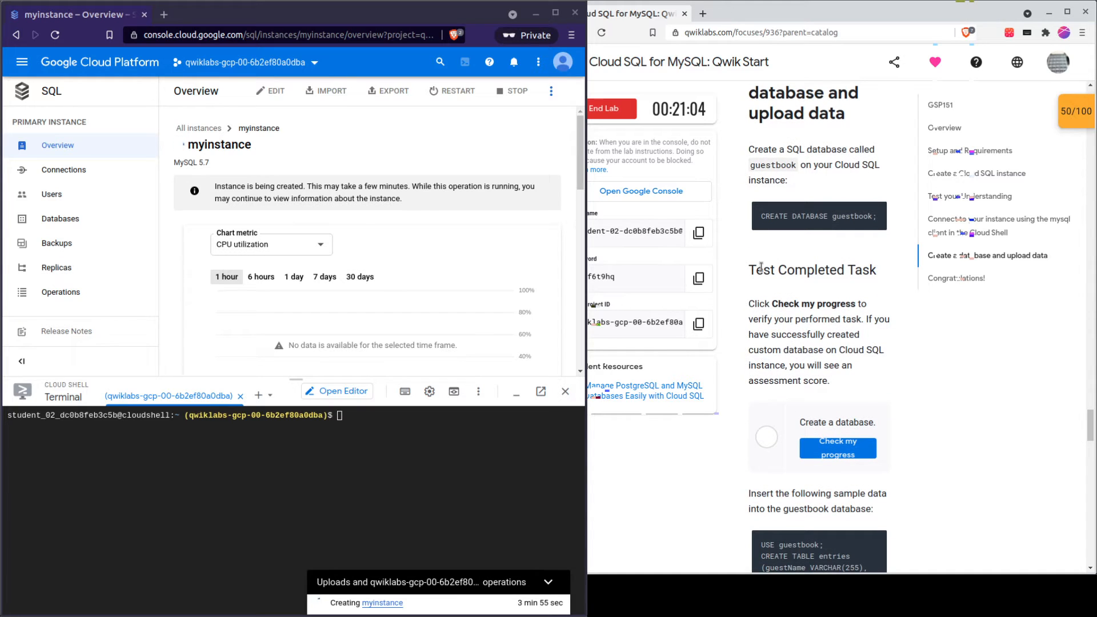
pyautogui.moveTo(761, 266); pyautogui.dragTo(855, 286)
pyautogui.click(855, 299)
pyautogui.moveTo(754, 302); pyautogui.dragTo(794, 306)
pyautogui.click(812, 319)
pyautogui.moveTo(775, 353); pyautogui.dragTo(831, 353)
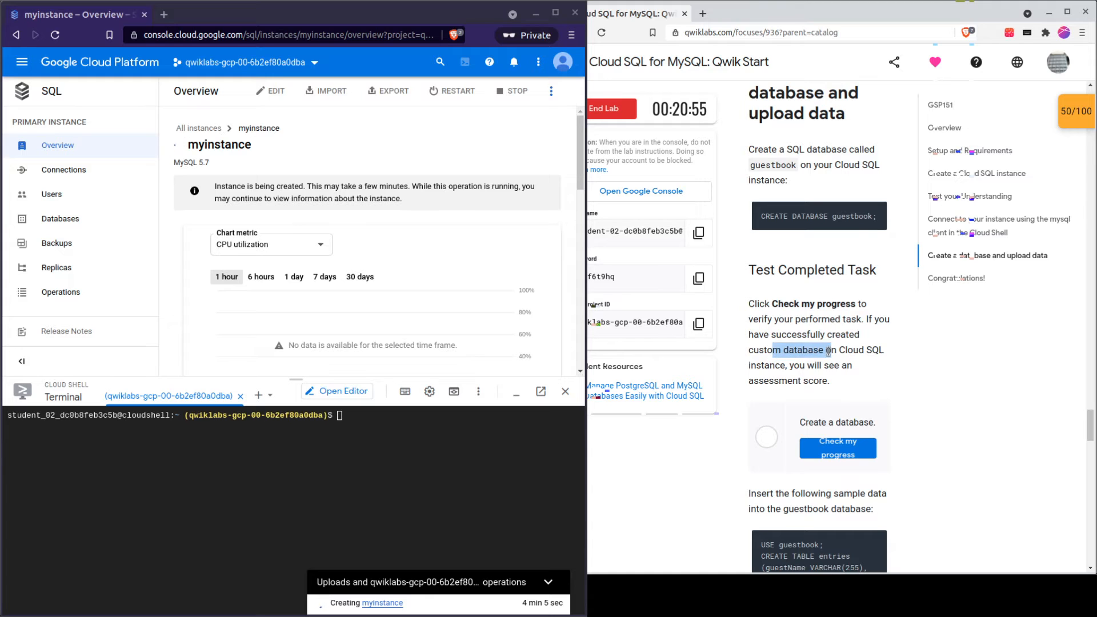
pyautogui.click(831, 363)
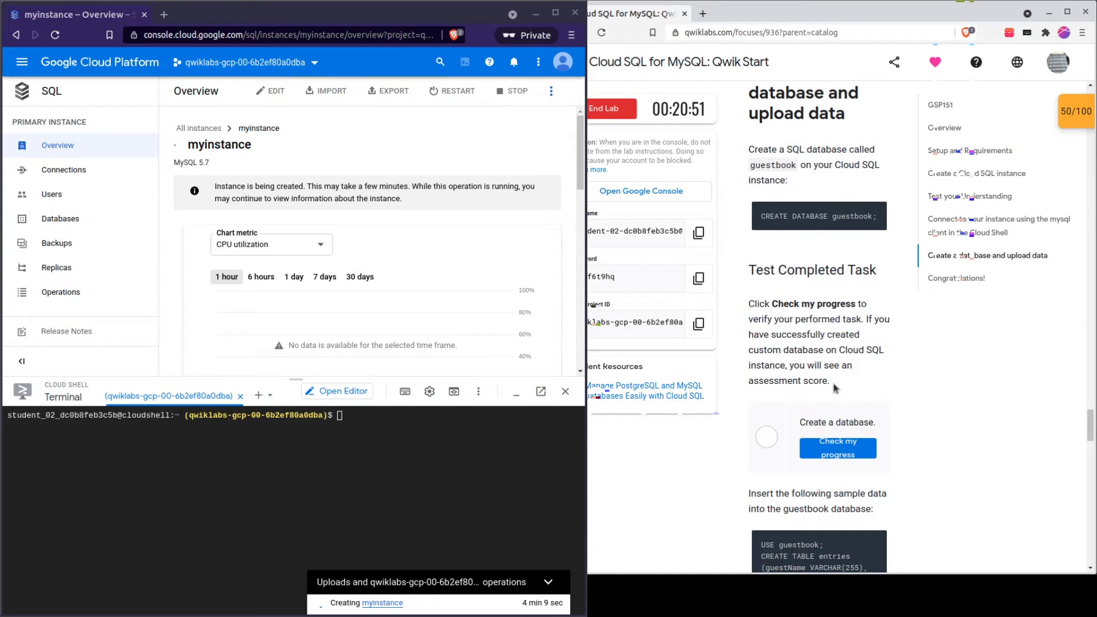
pyautogui.moveTo(836, 388); pyautogui.dragTo(746, 308)
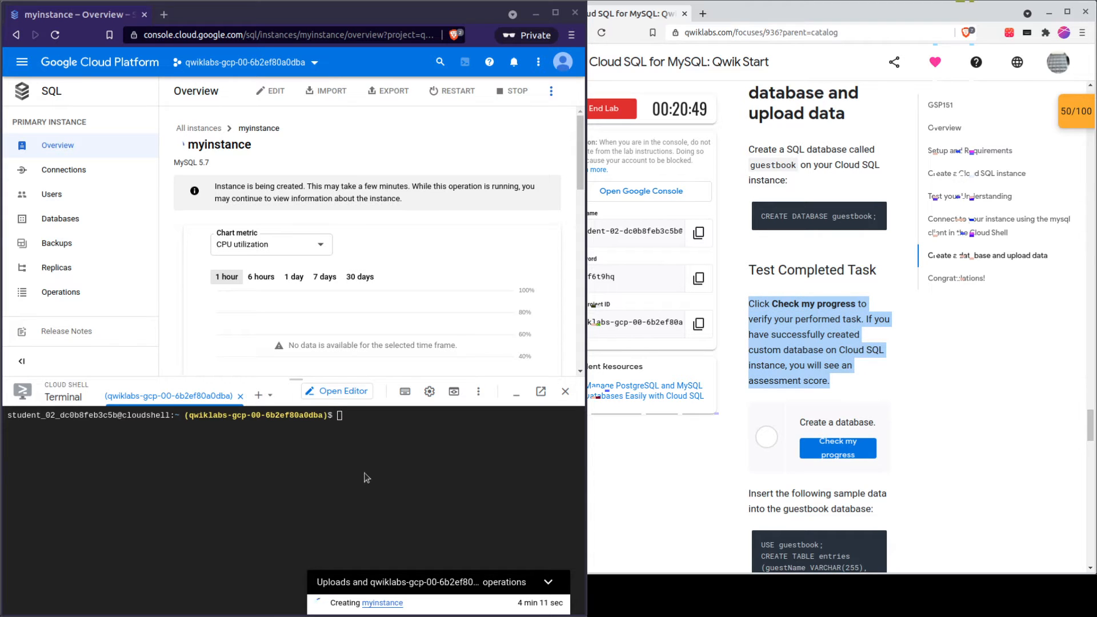
# - Read the lab's instructions for inserting sample data into guestbook and retrieving it, through to the closing Congratulations section
pyautogui.scroll(-3, 970, 479)
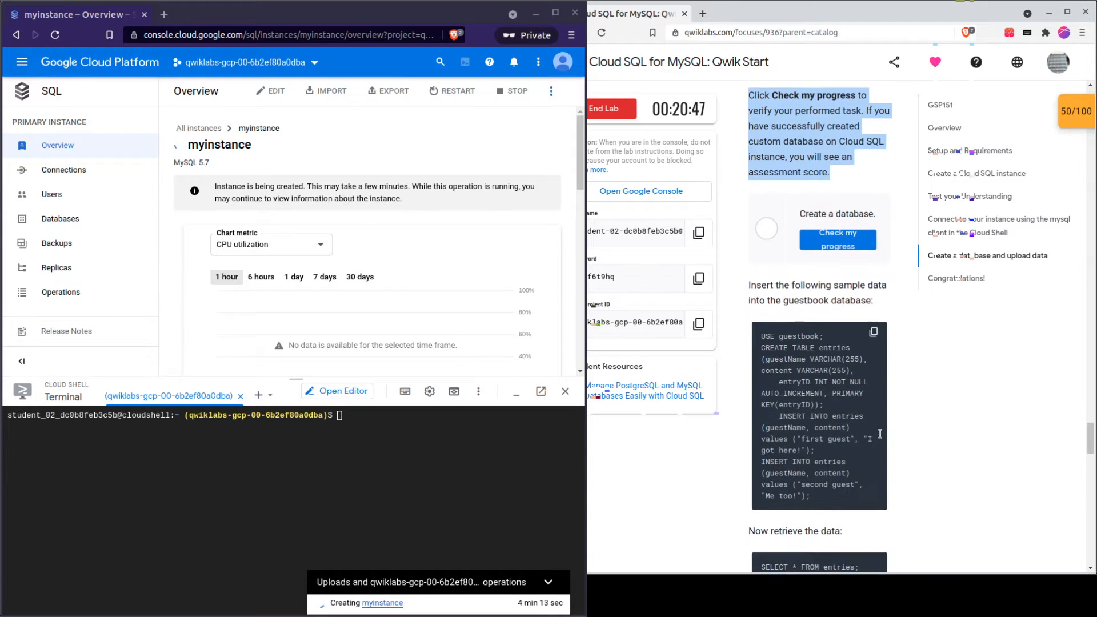
pyautogui.moveTo(750, 282)
pyautogui.mouseDown()
pyautogui.moveTo(865, 311)
pyautogui.moveTo(764, 282)
pyautogui.mouseUp()
pyautogui.click(873, 306)
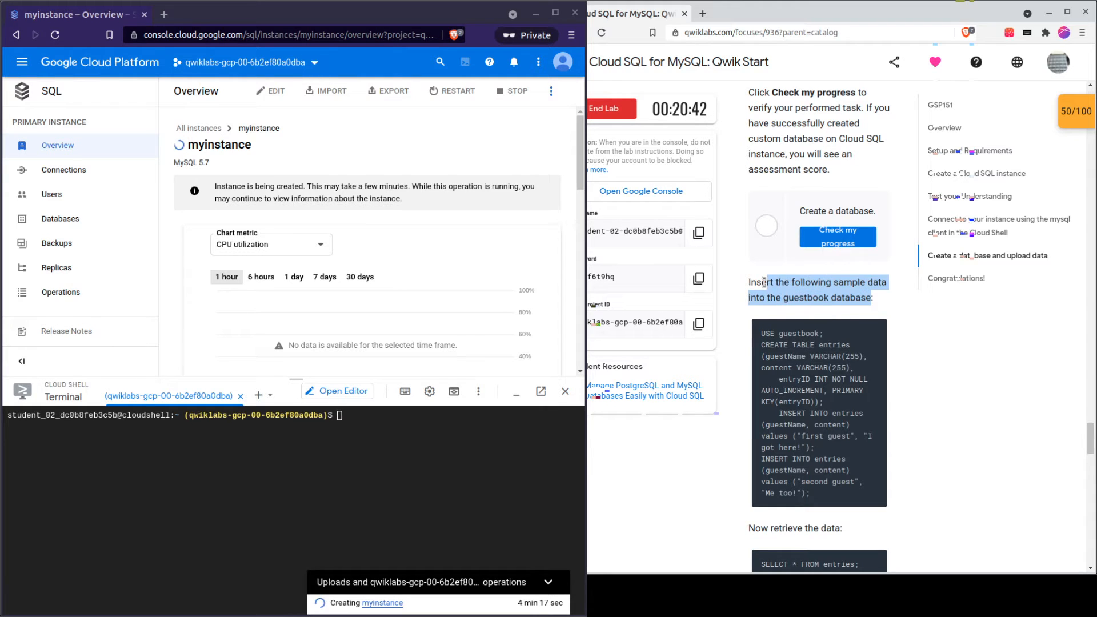
pyautogui.click(1023, 411)
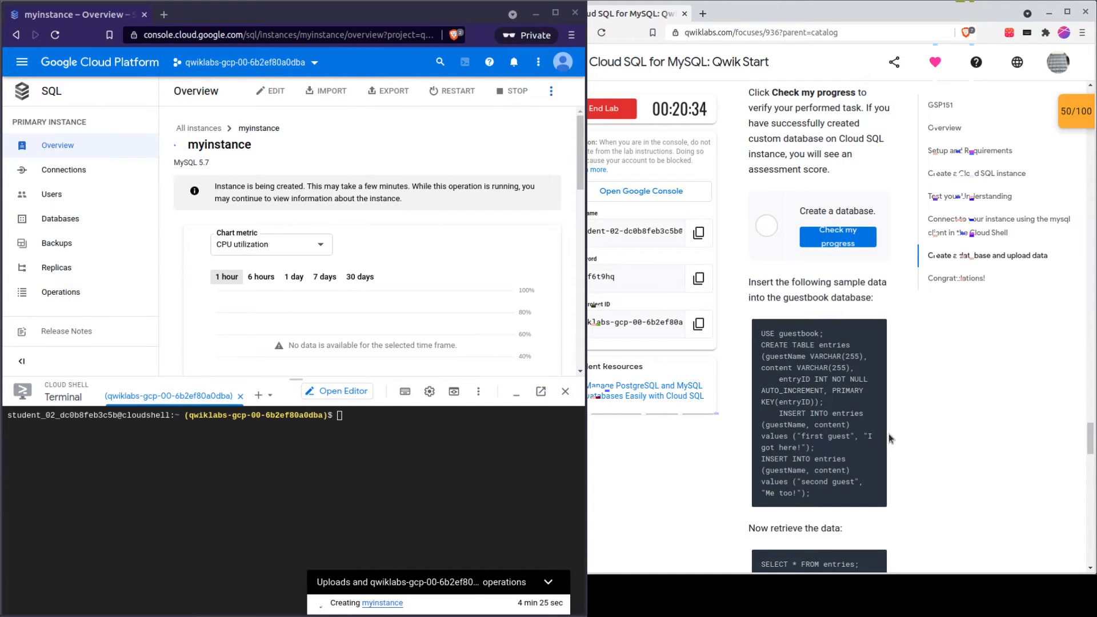
pyautogui.scroll(-3, 798, 361)
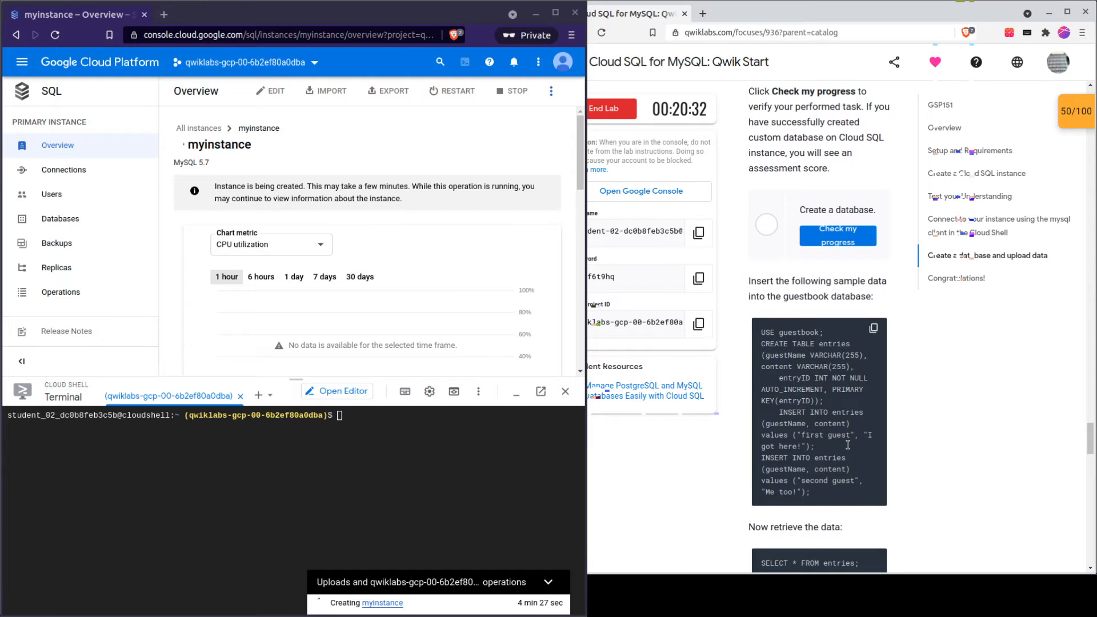
pyautogui.scroll(-2, 849, 444)
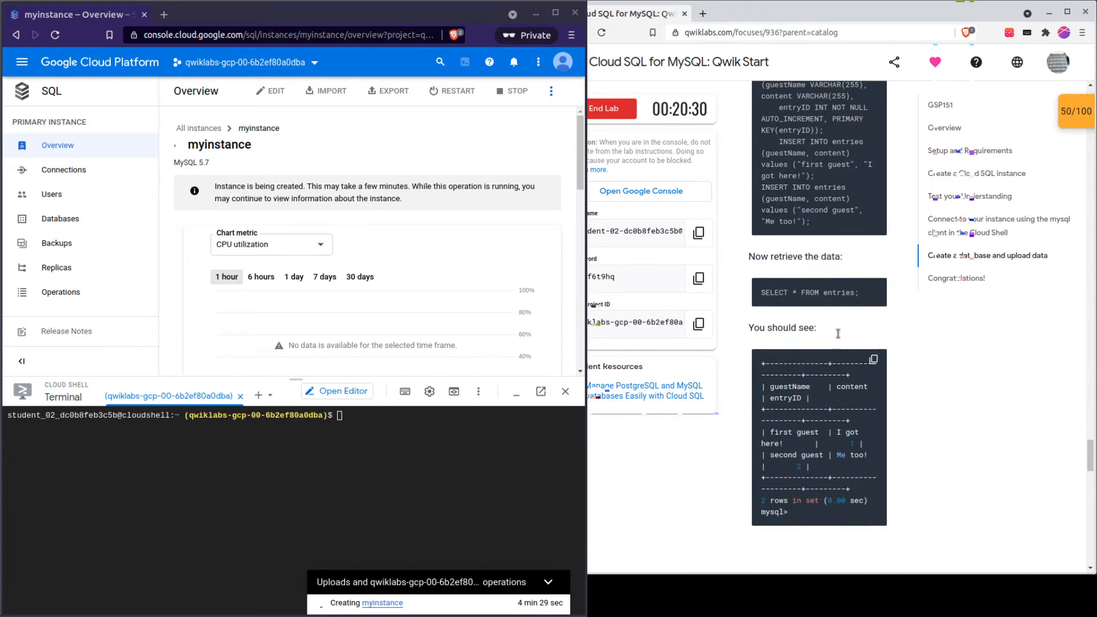
pyautogui.moveTo(771, 260); pyautogui.dragTo(803, 281)
pyautogui.click(819, 297)
pyautogui.scroll(-5, 885, 422)
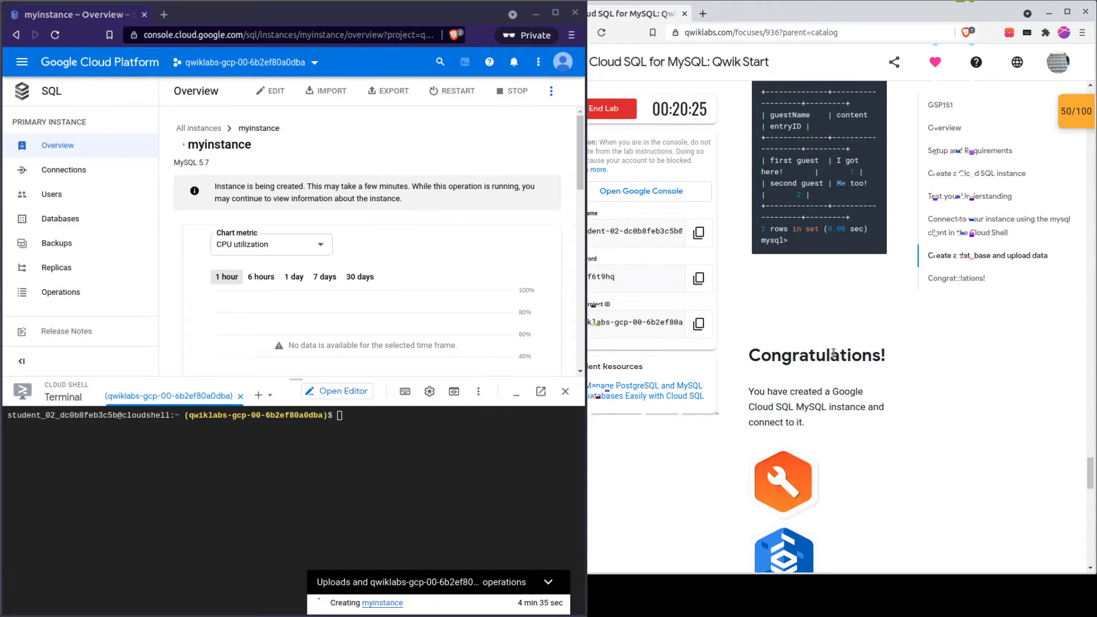
pyautogui.moveTo(762, 357); pyautogui.dragTo(860, 406)
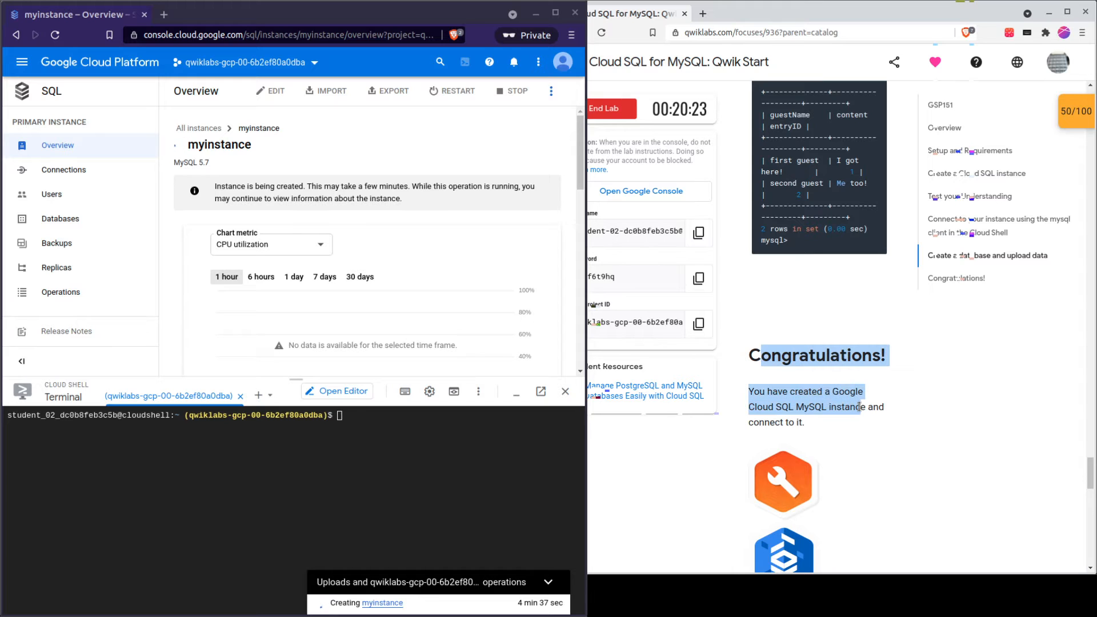
pyautogui.click(871, 429)
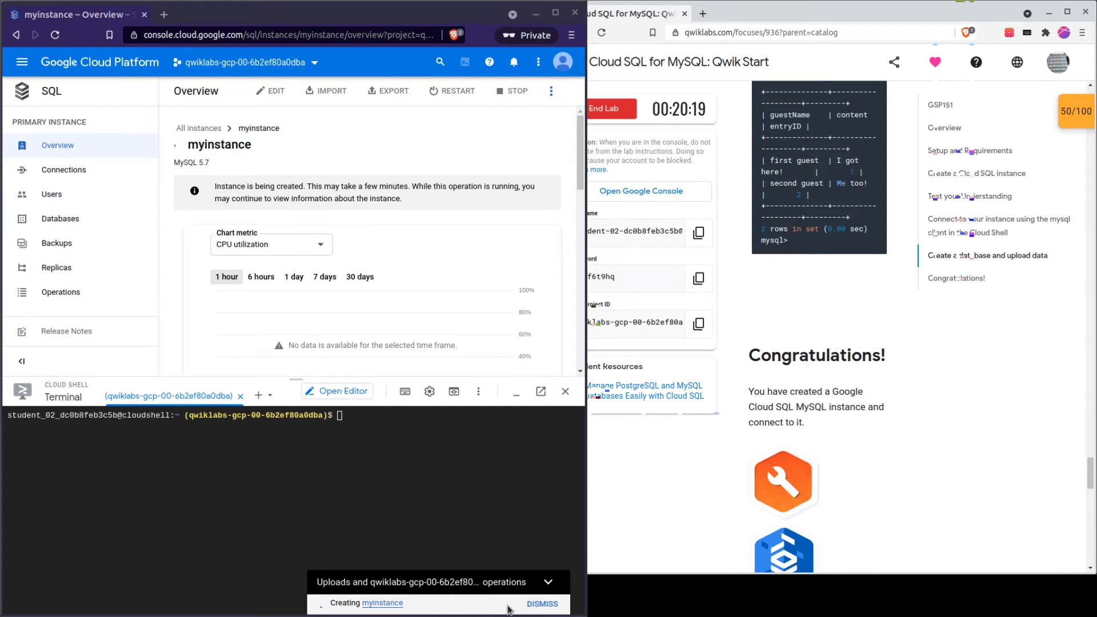
# - Reread the "Create a Cloud SQL instance" guidance on slow instance creation and reload the console's myinstance overview page
pyautogui.click(966, 174)
pyautogui.scroll(-5, 830, 343)
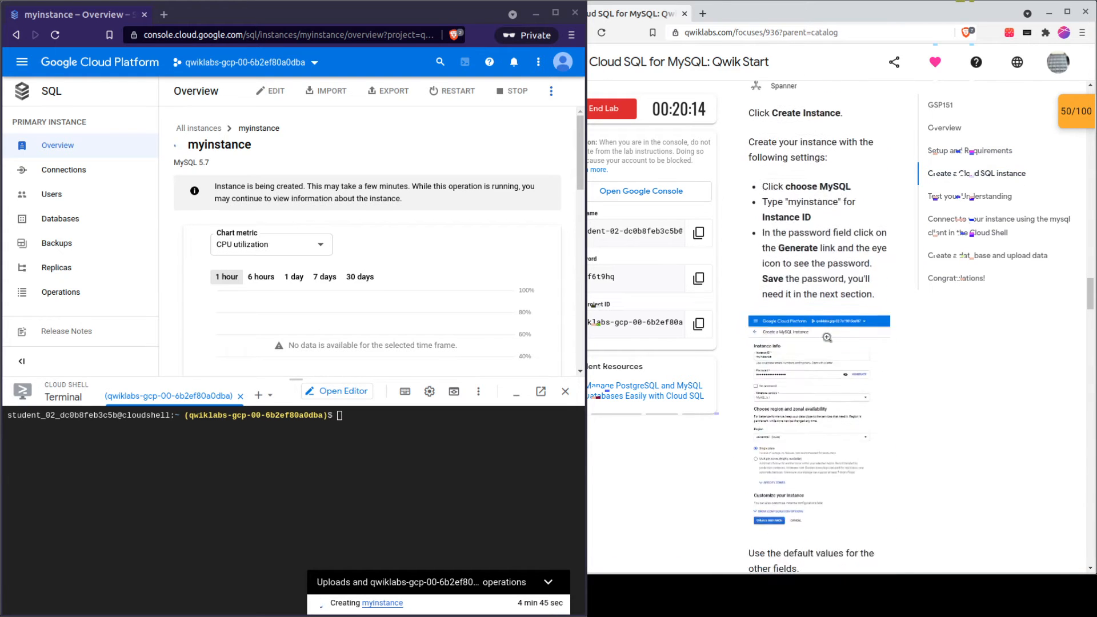
pyautogui.scroll(-3, 839, 419)
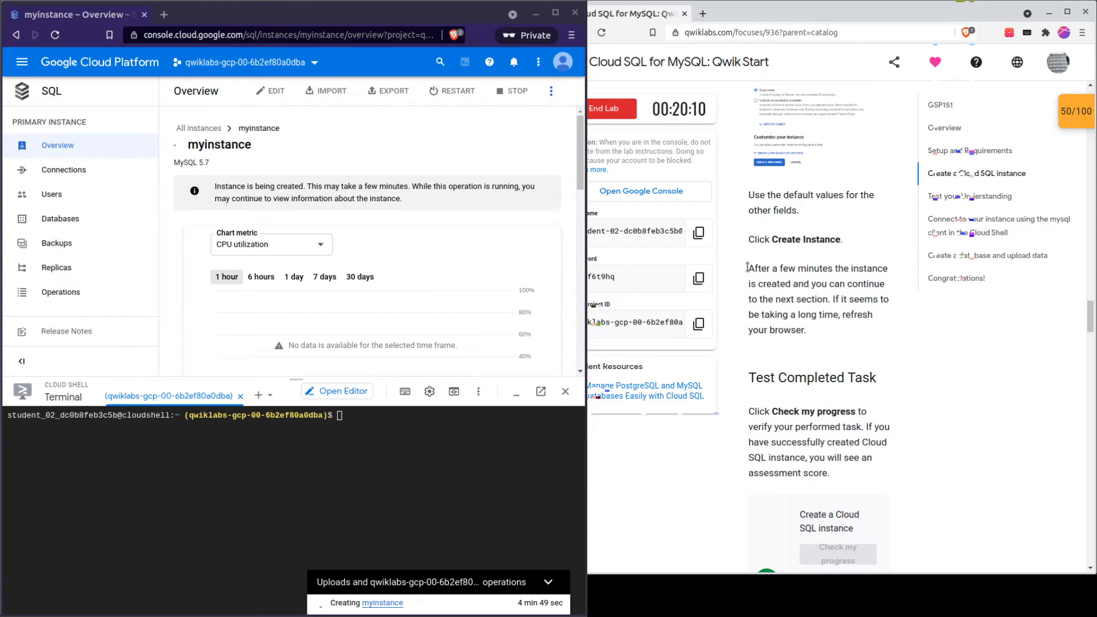
pyautogui.moveTo(749, 268); pyautogui.dragTo(861, 331)
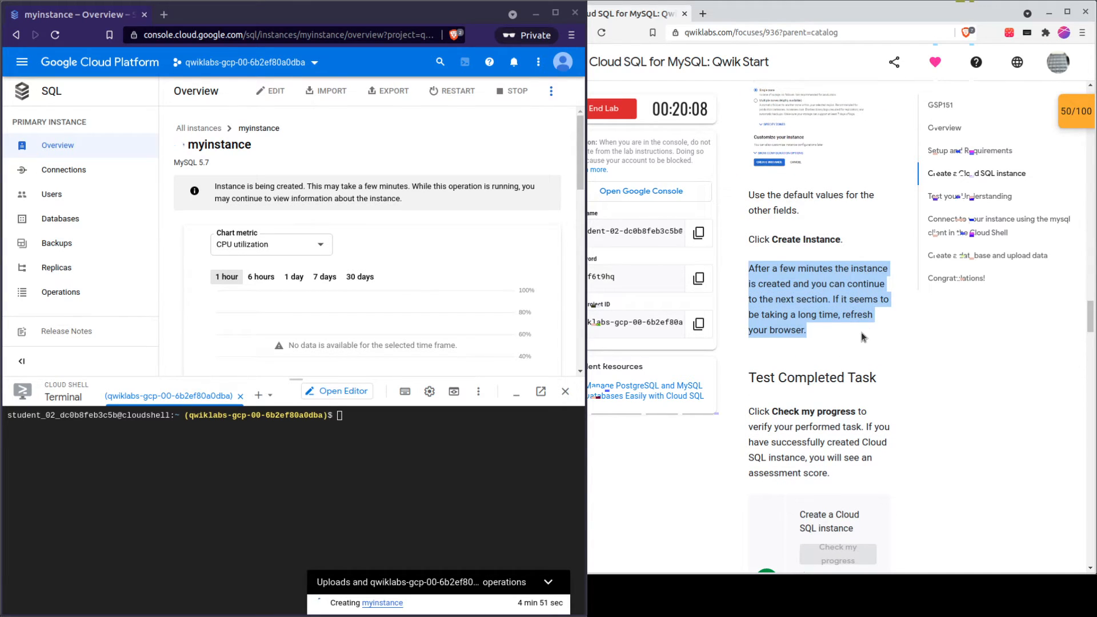
pyautogui.click(862, 331)
pyautogui.moveTo(753, 300); pyautogui.dragTo(871, 315)
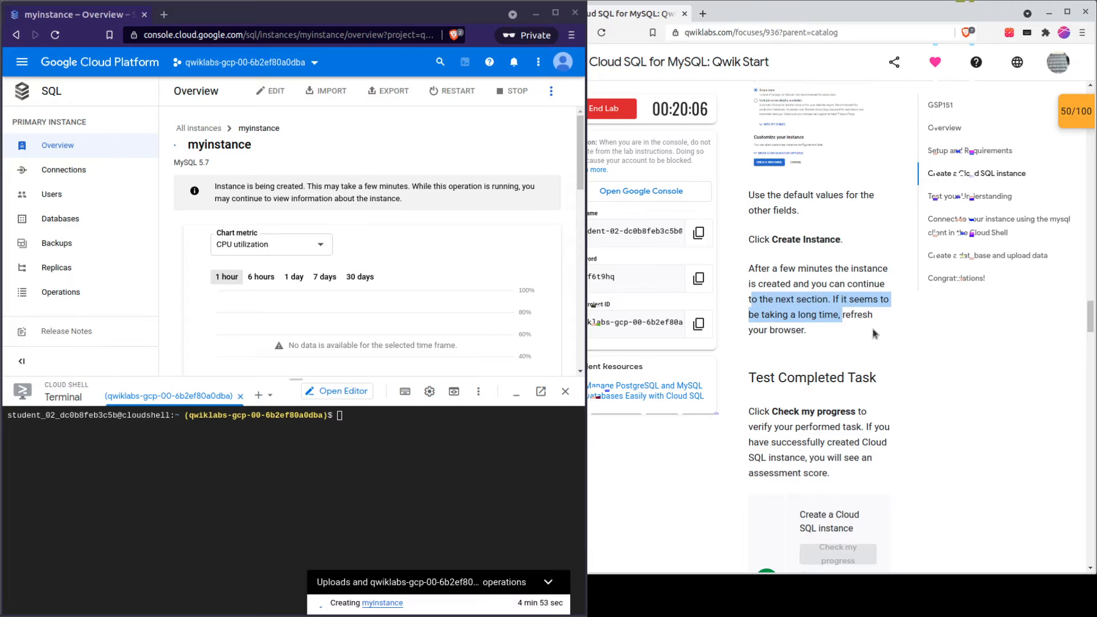
pyautogui.click(858, 323)
pyautogui.moveTo(775, 316); pyautogui.dragTo(807, 334)
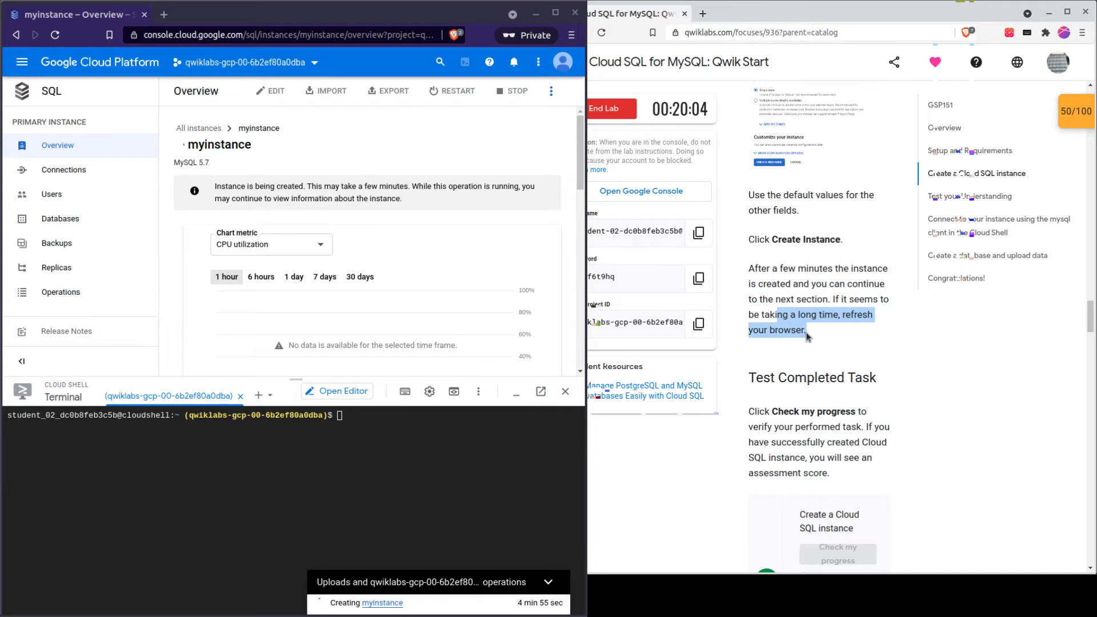
pyautogui.click(855, 342)
pyautogui.click(55, 34)
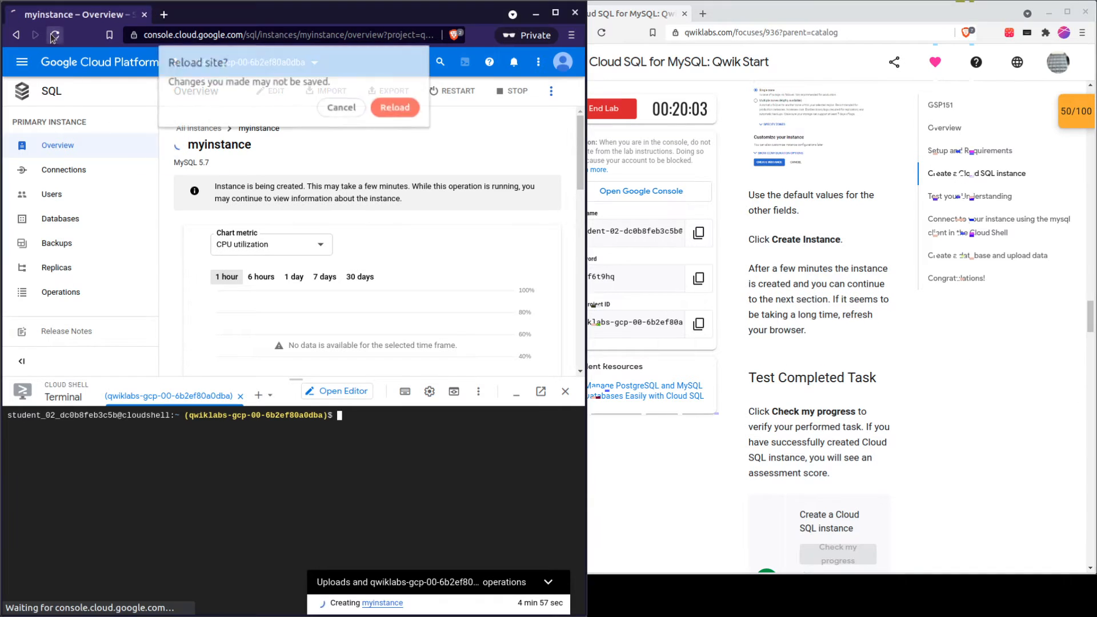
pyautogui.click(409, 113)
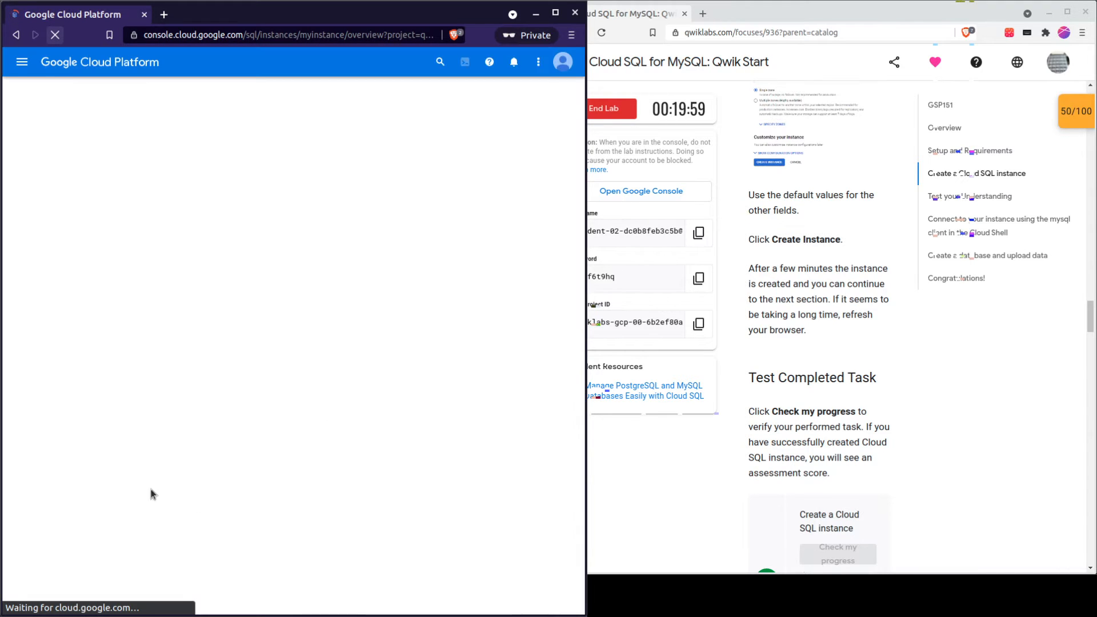
# - Review the lab's connection and database sections, and increase the height of the restored Cloud Shell pane
pyautogui.scroll(-7, 873, 397)
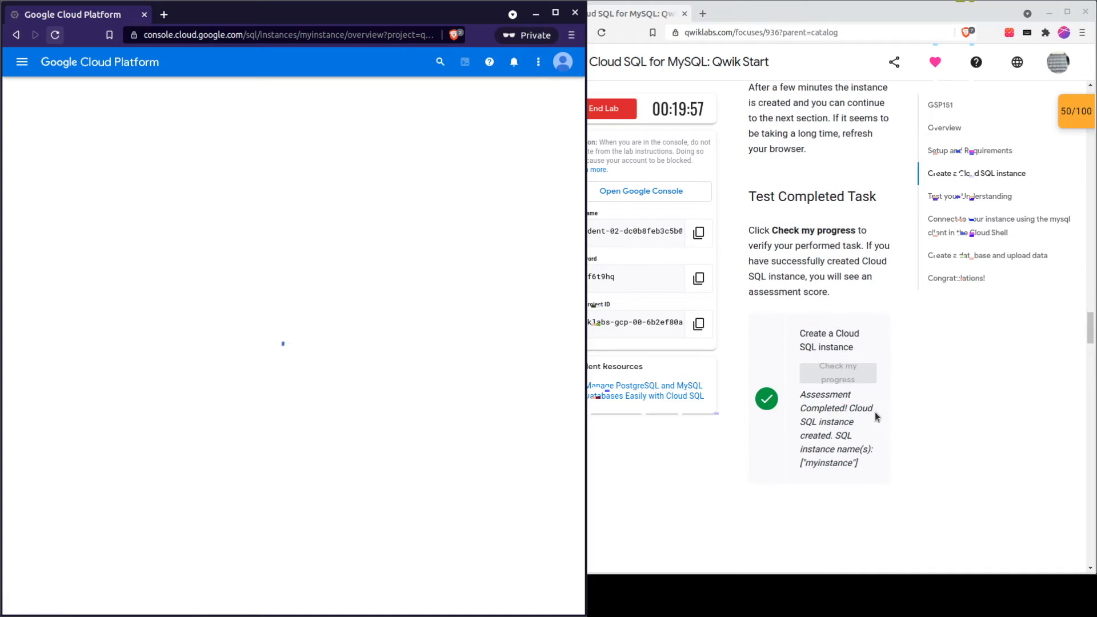
pyautogui.scroll(-15, 877, 403)
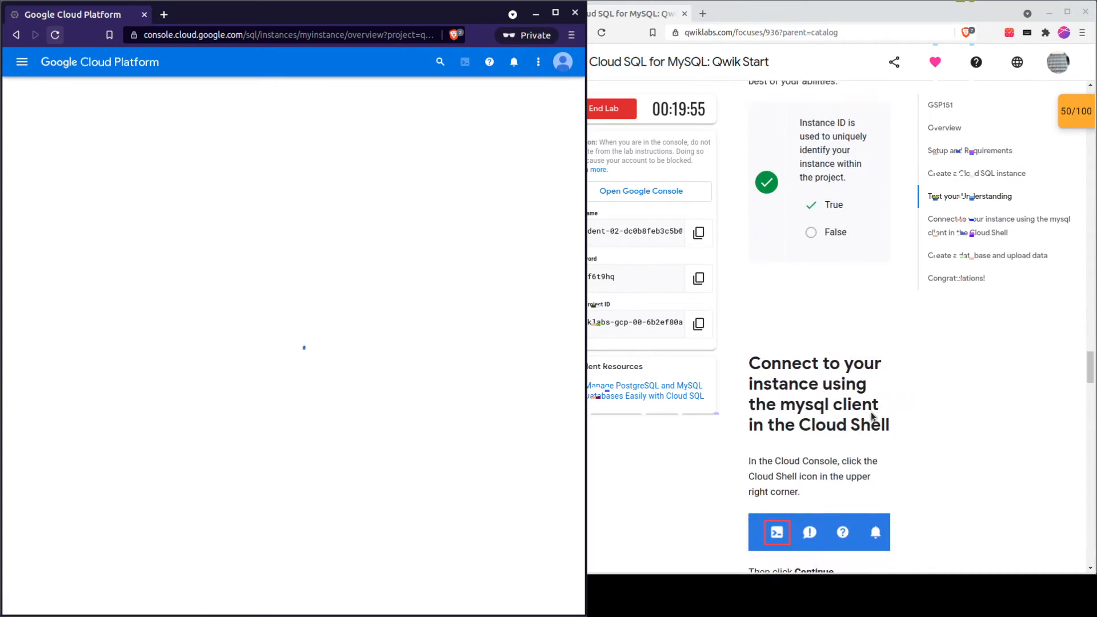
pyautogui.scroll(-10, 878, 384)
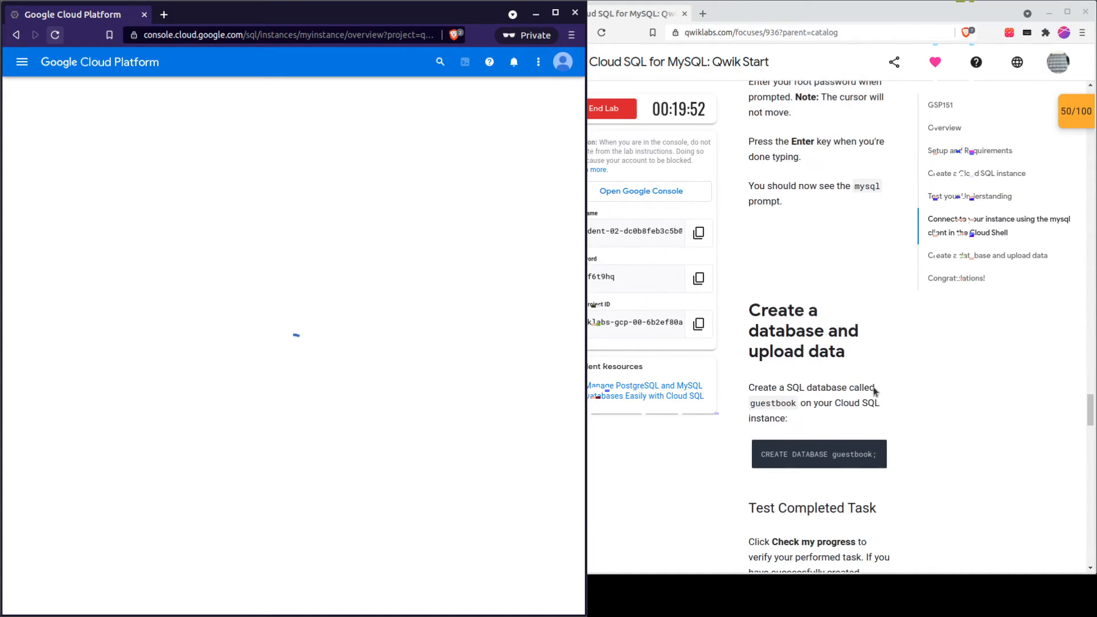
pyautogui.scroll(-4, 868, 400)
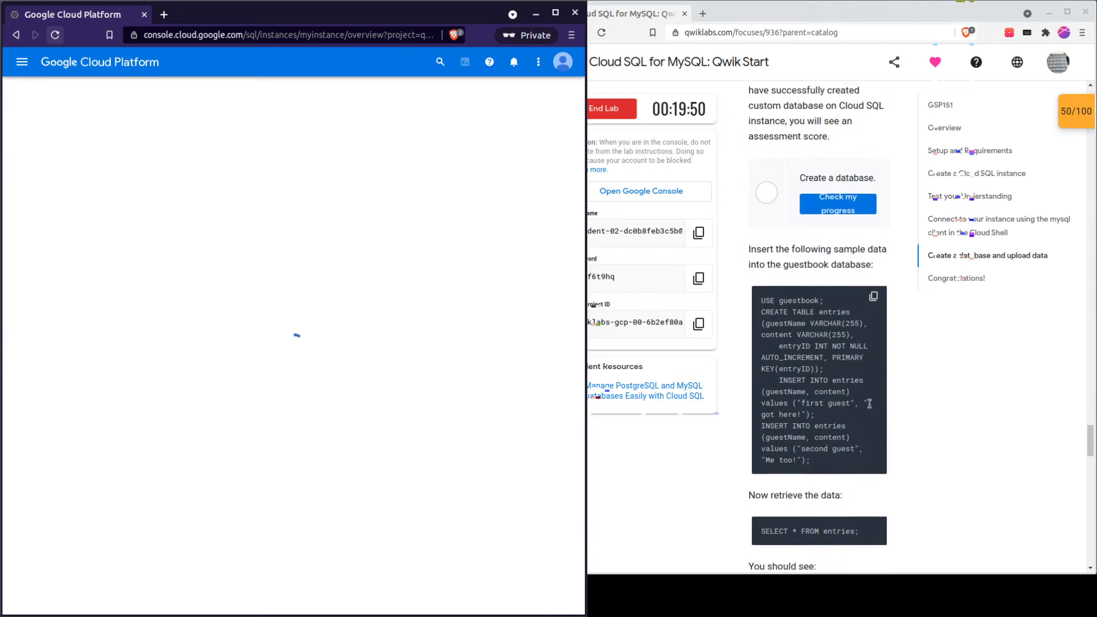
pyautogui.scroll(4, 869, 392)
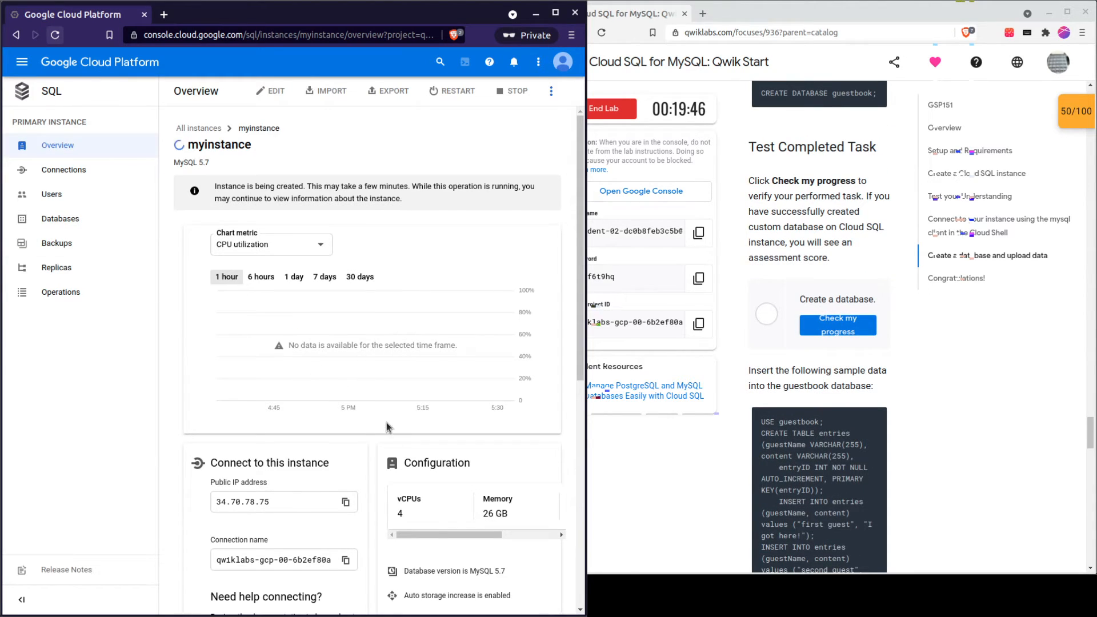
pyautogui.scroll(2, 885, 349)
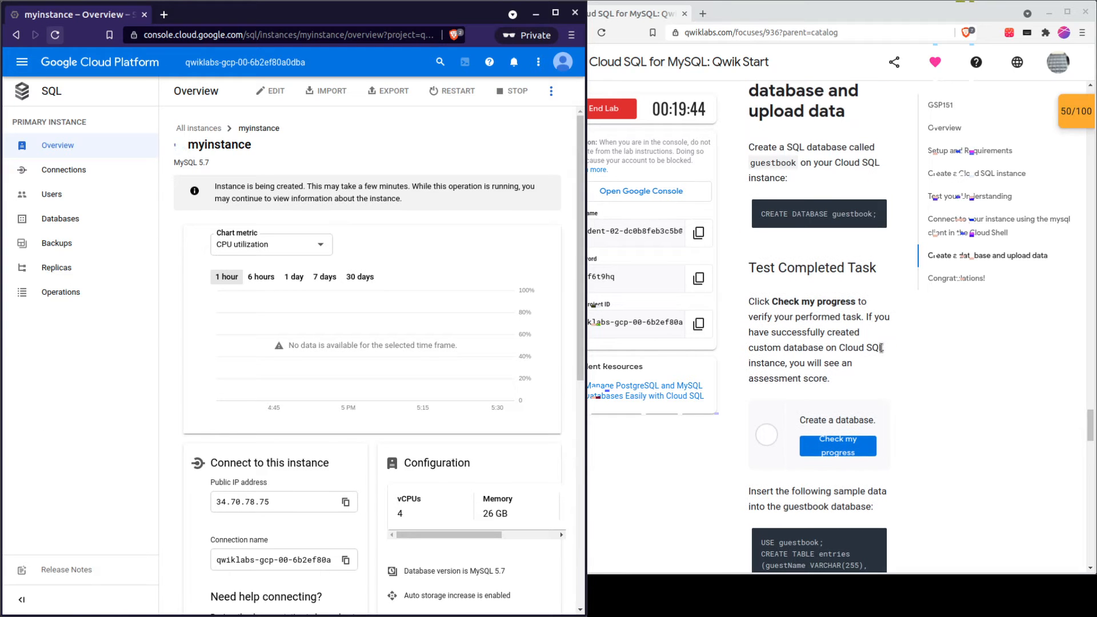
pyautogui.scroll(5, 884, 345)
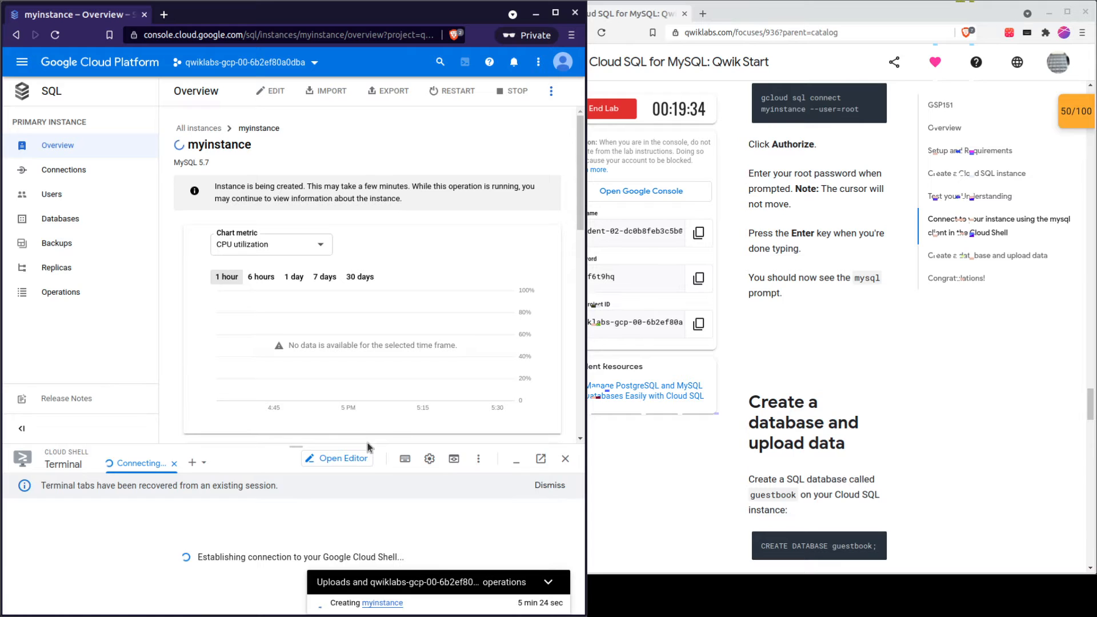
pyautogui.moveTo(287, 456); pyautogui.dragTo(294, 390)
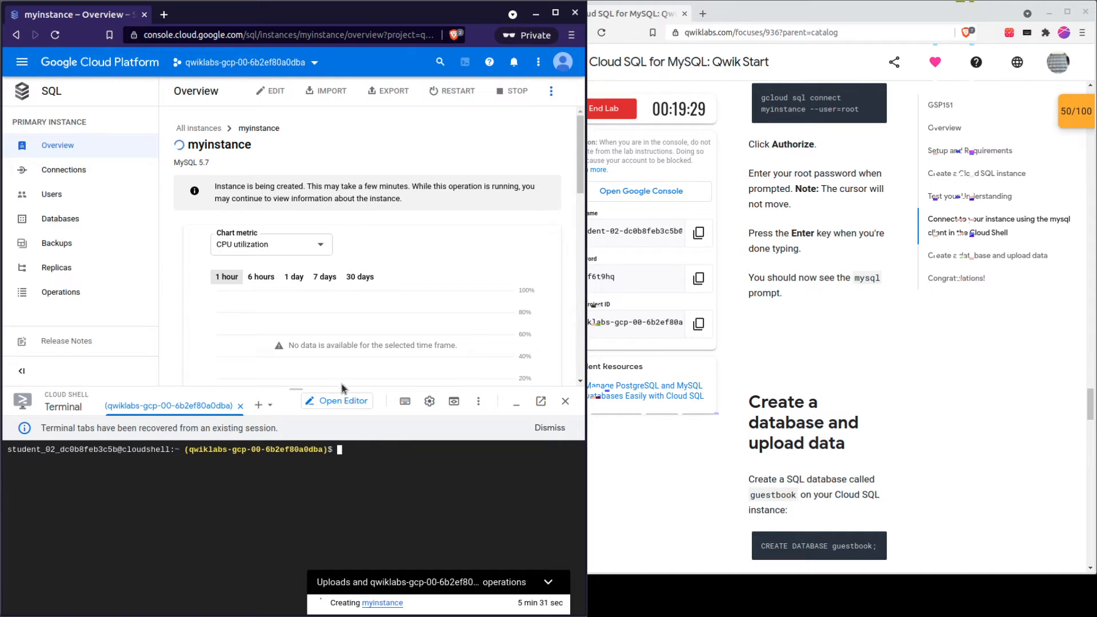
# - Return to the lab's "Create a Cloud SQL instance" section and reread the note about how long instance creation takes
pyautogui.moveTo(503, 608)
pyautogui.click(976, 173)
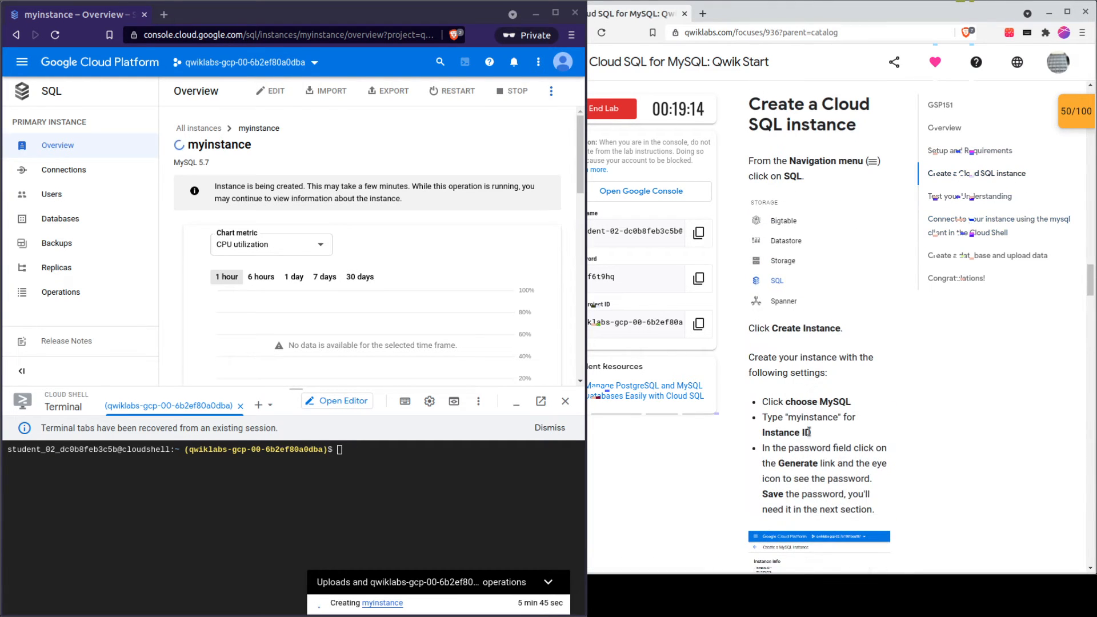
pyautogui.scroll(-5, 821, 457)
pyautogui.scroll(-1, 820, 457)
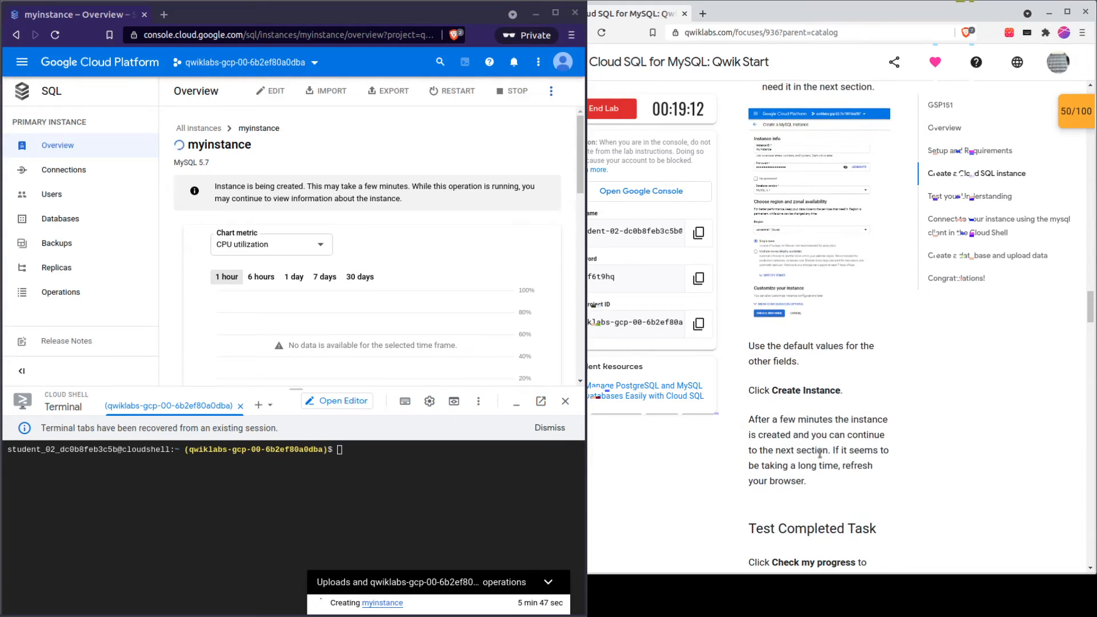
pyautogui.moveTo(769, 426); pyautogui.dragTo(834, 454)
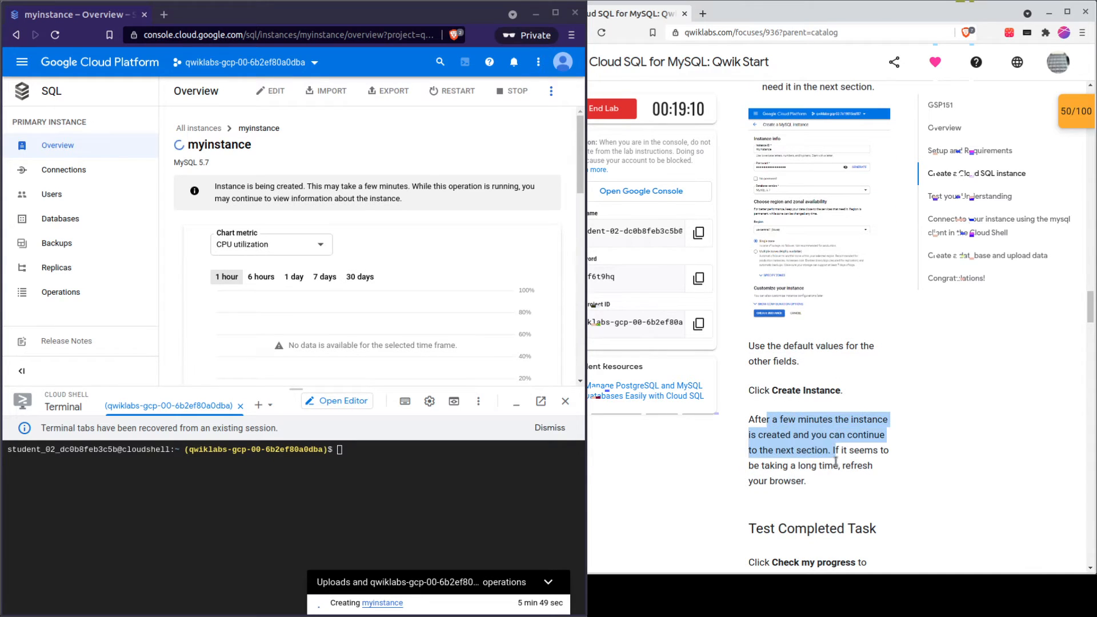
pyautogui.click(832, 457)
pyautogui.scroll(-2, 827, 482)
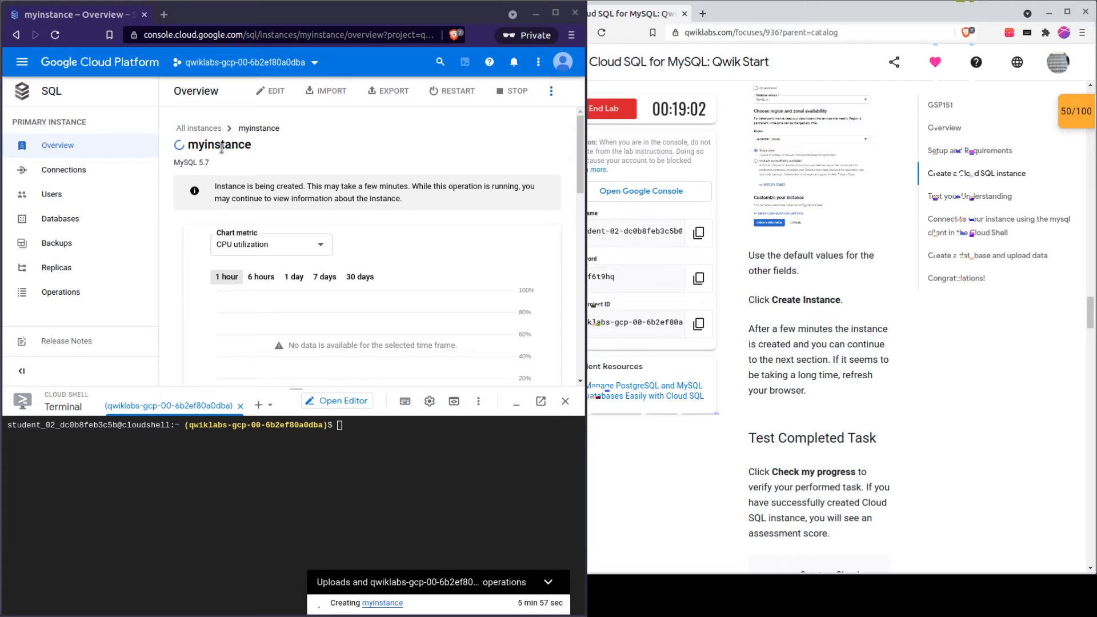
# - Examine the myinstance overview down to its operations and maintenance details, and look over the lab's following sections
pyautogui.moveTo(462, 186); pyautogui.dragTo(454, 187)
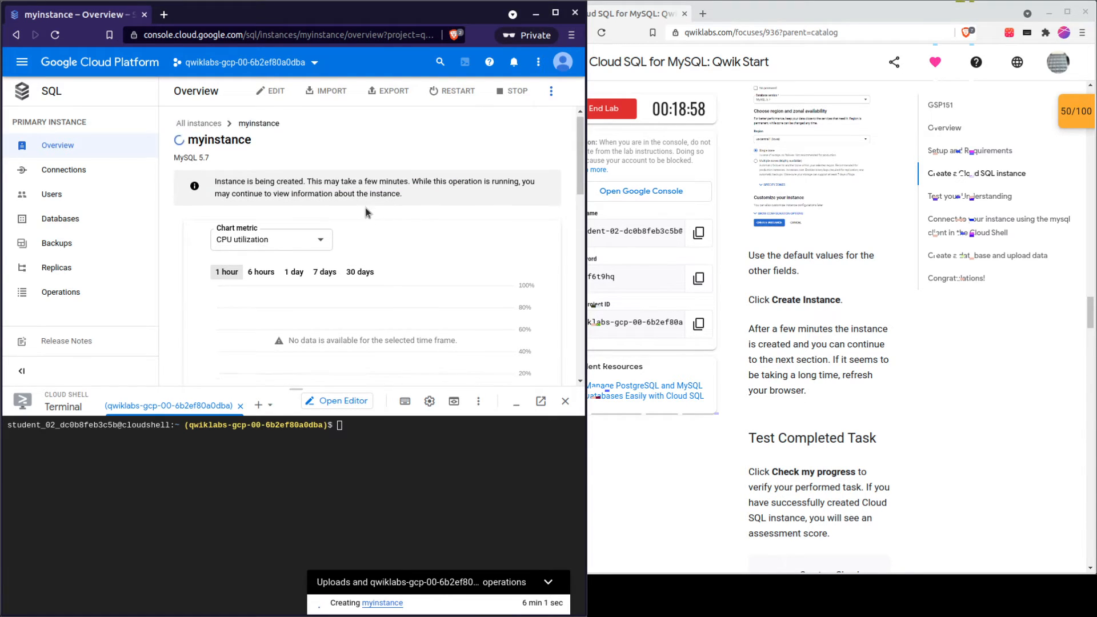
pyautogui.scroll(-8, 369, 248)
pyautogui.scroll(-2, 361, 318)
pyautogui.scroll(1, 850, 425)
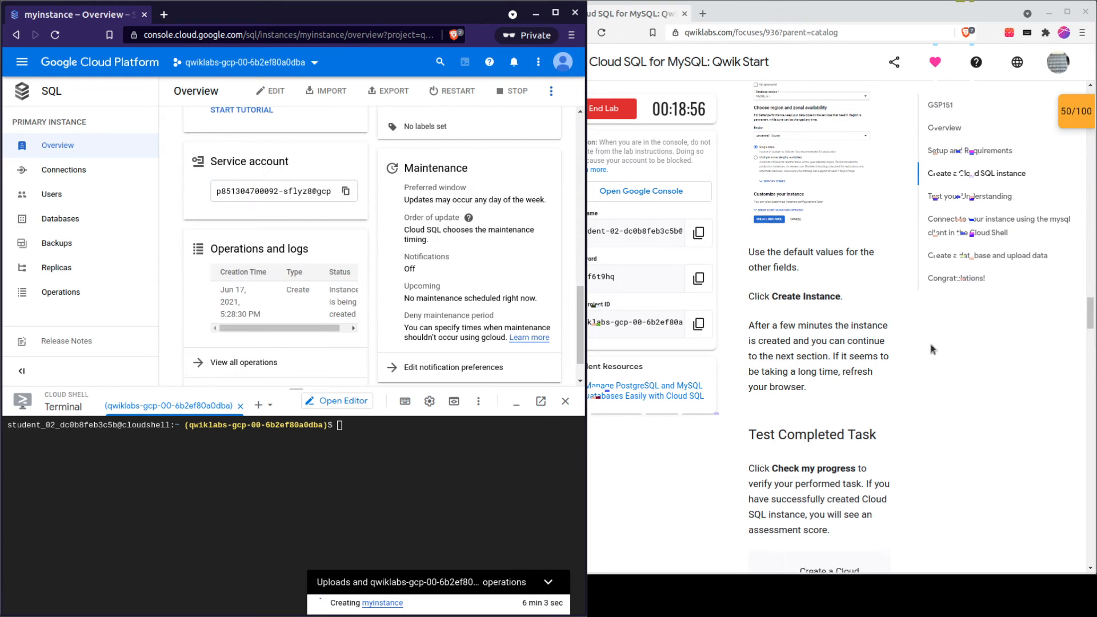
pyautogui.scroll(-12, 851, 426)
pyautogui.scroll(-3, 851, 426)
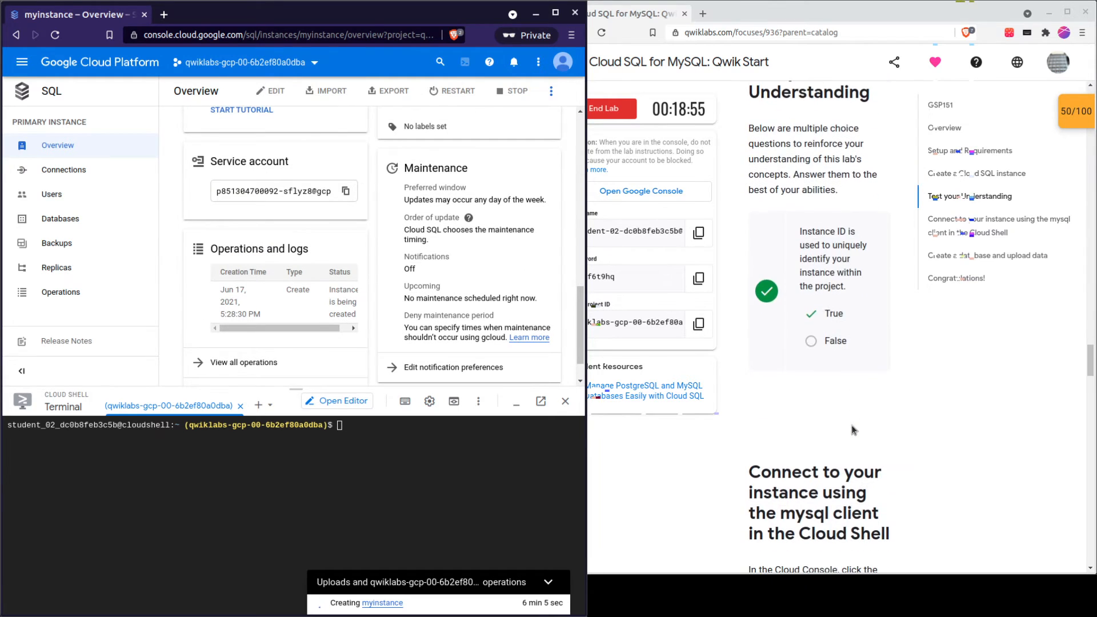
# - Try to connect to the new instance from Cloud Shell with the lab's command gcloud sql connect myinstance --user=root
pyautogui.scroll(-8, 857, 426)
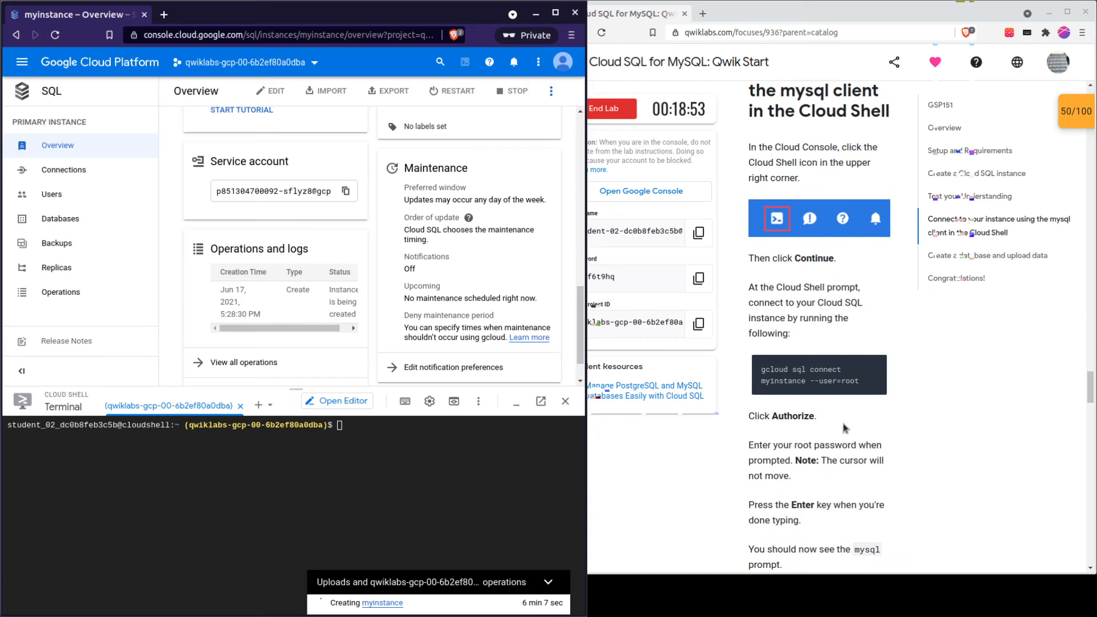
pyautogui.click(874, 369)
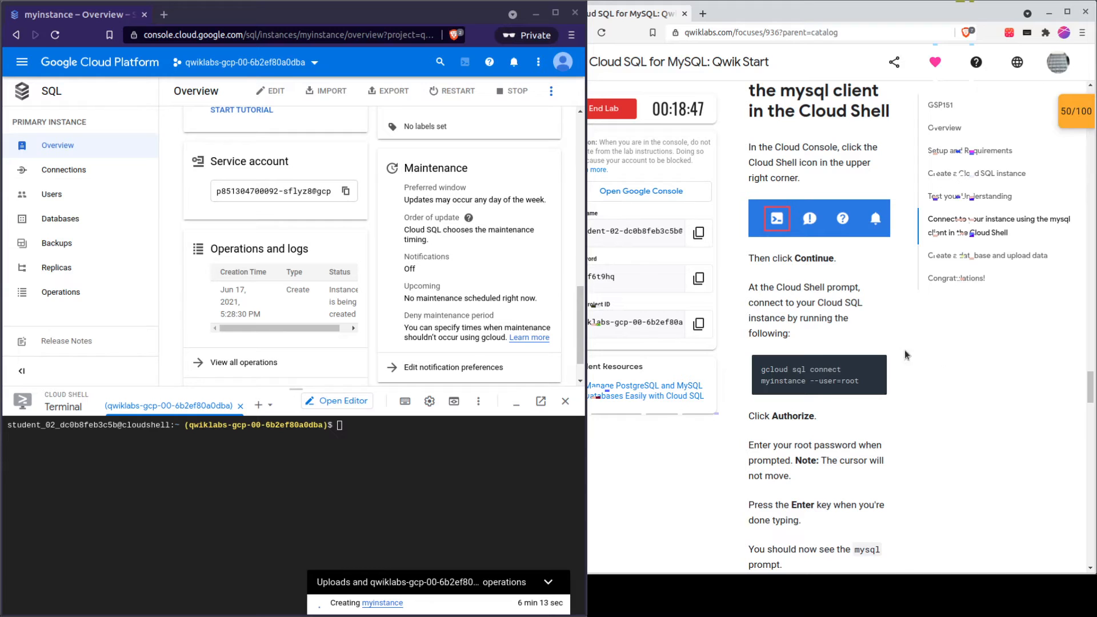
pyautogui.click(357, 434)
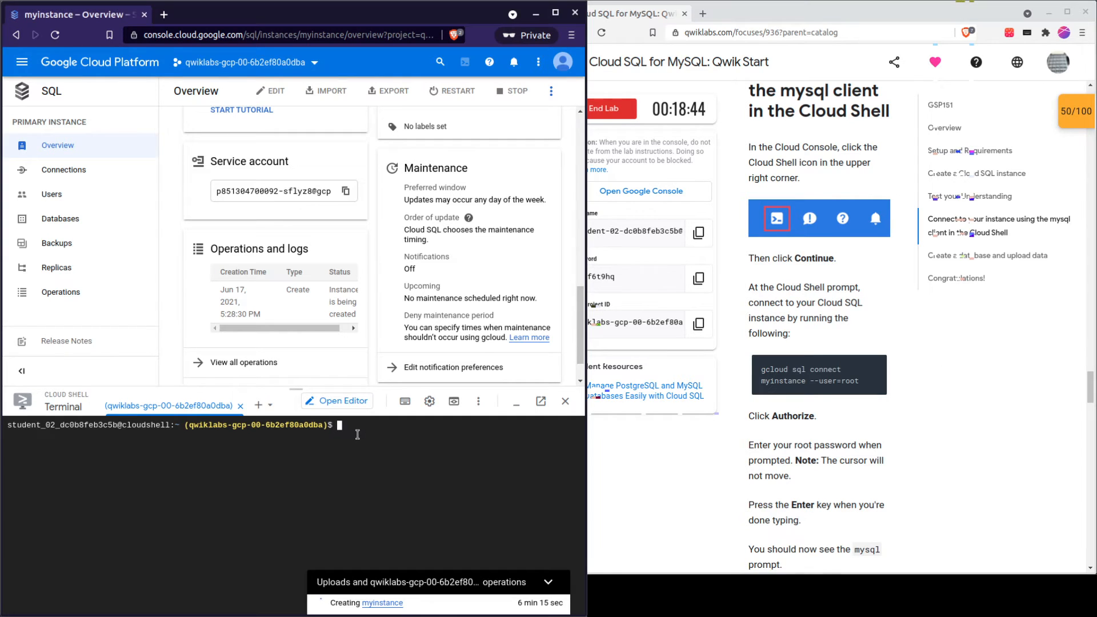
pyautogui.hotkey('ctrl', 'v')
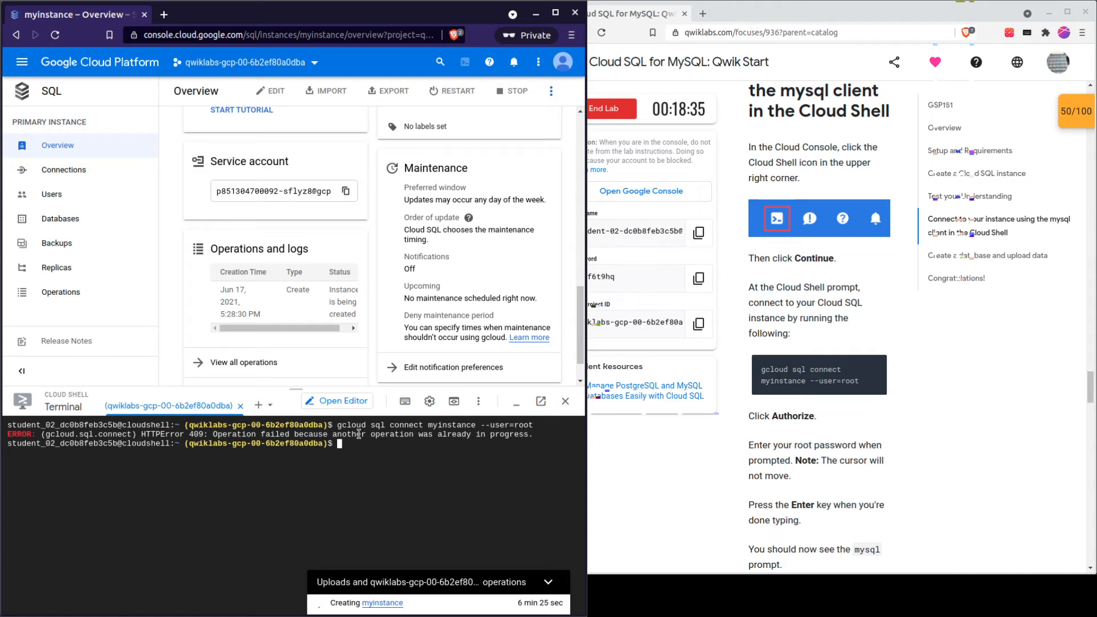
# - Check myinstance's creation status on its overview page, and rerun the root connection command in Cloud Shell
pyautogui.scroll(5, 347, 260)
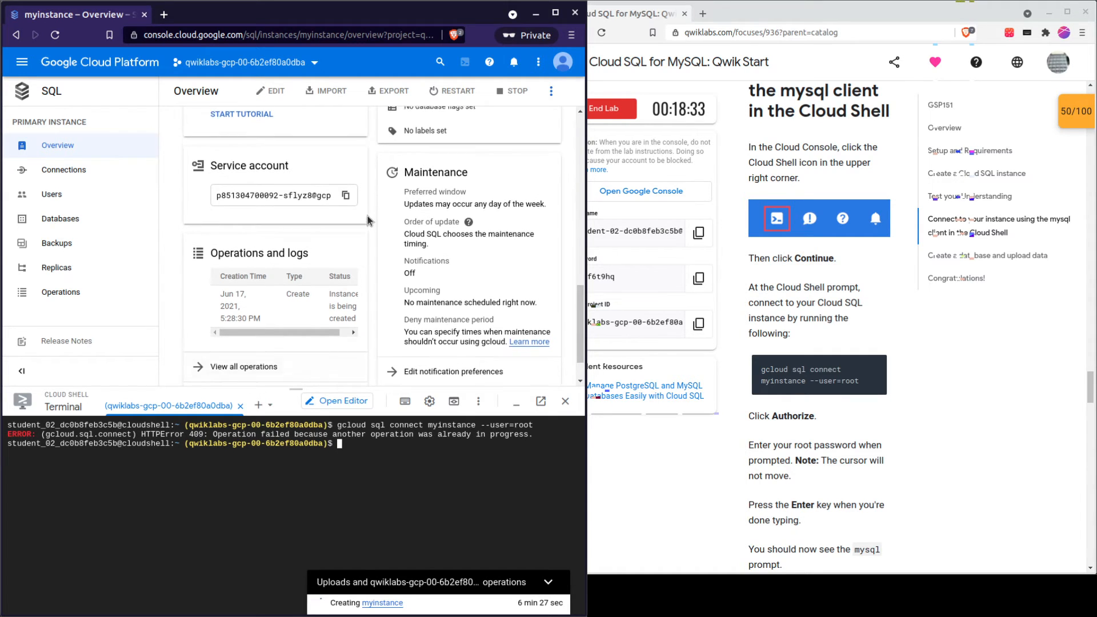
pyautogui.scroll(5, 347, 260)
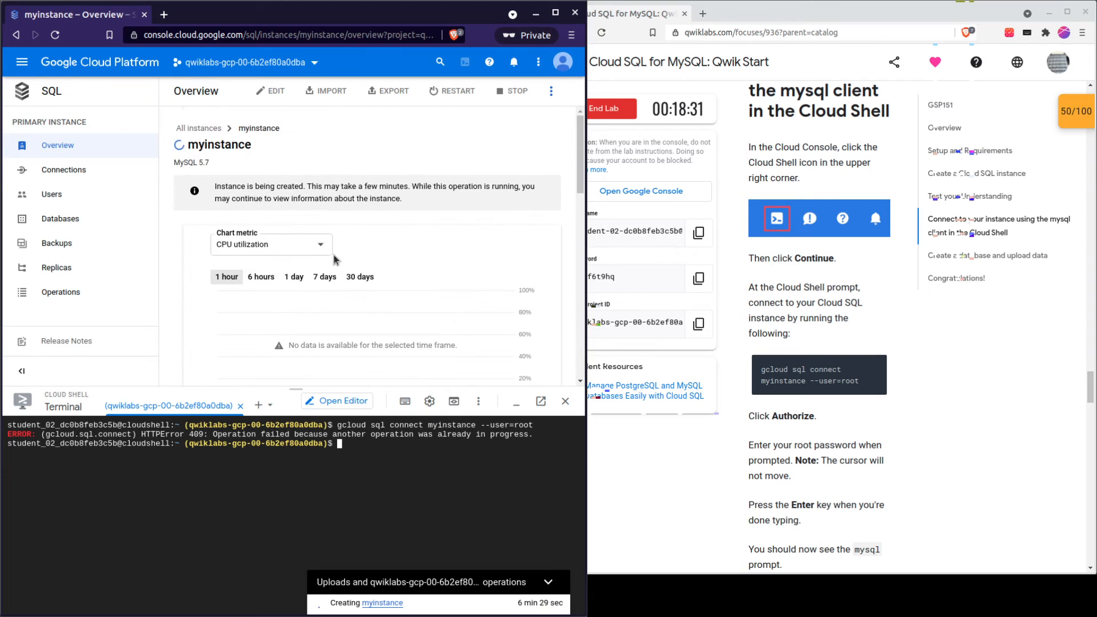
pyautogui.click(543, 604)
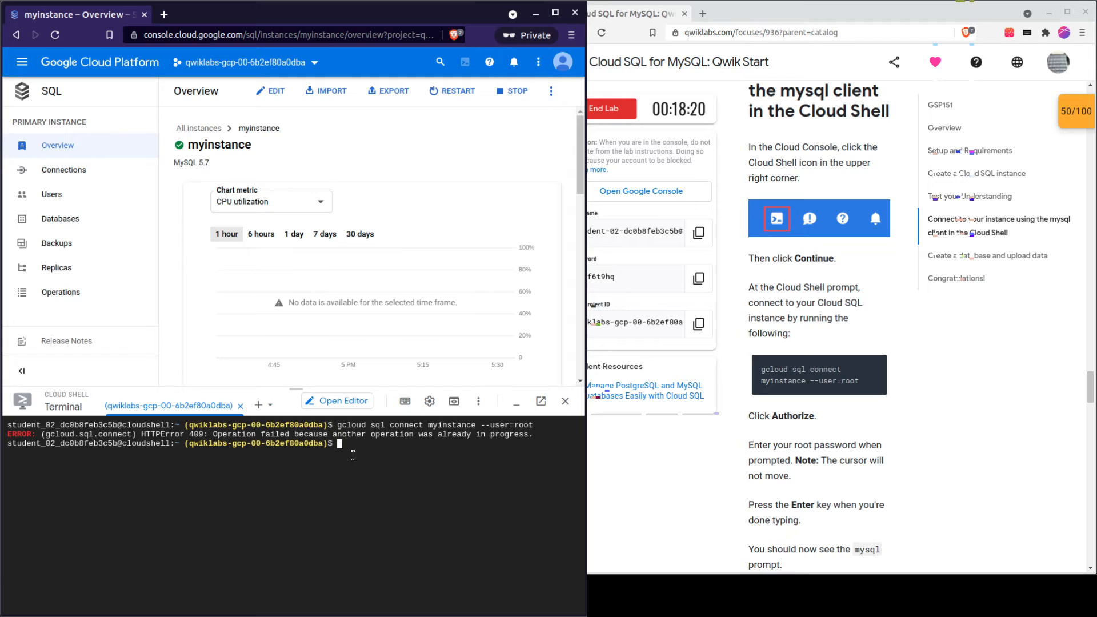
pyautogui.press('Up')
pyautogui.press('Return')
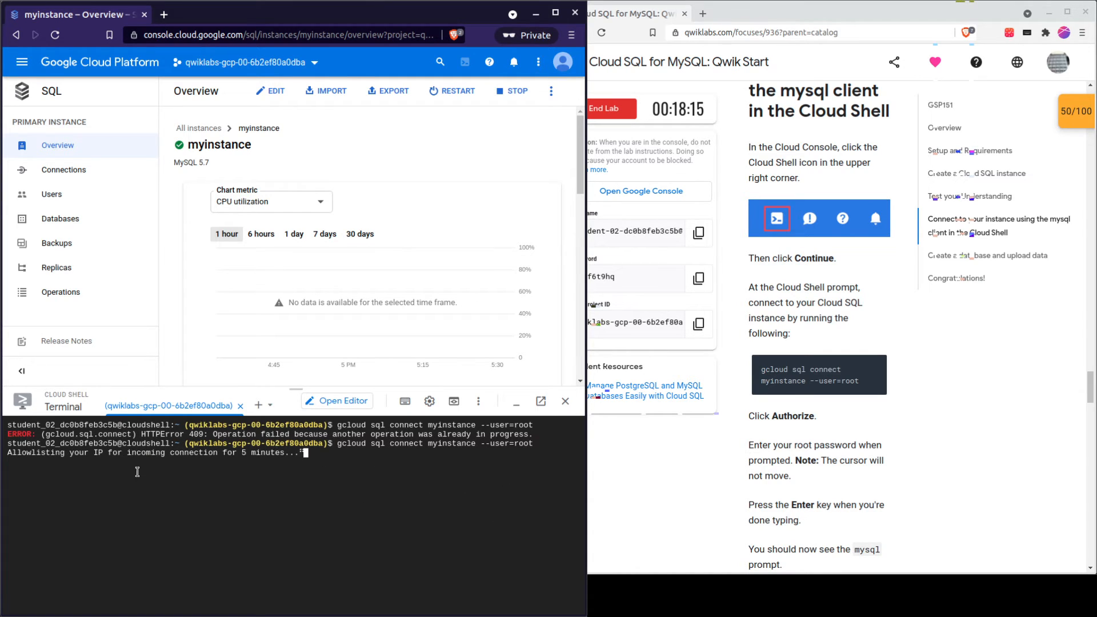
pyautogui.moveTo(84, 453); pyautogui.dragTo(247, 478)
pyautogui.click(247, 478)
# - Copy the lab's CREATE DATABASE guestbook; statement and submit it in Cloud Shell during the IP allowlisting
pyautogui.scroll(-2, 851, 424)
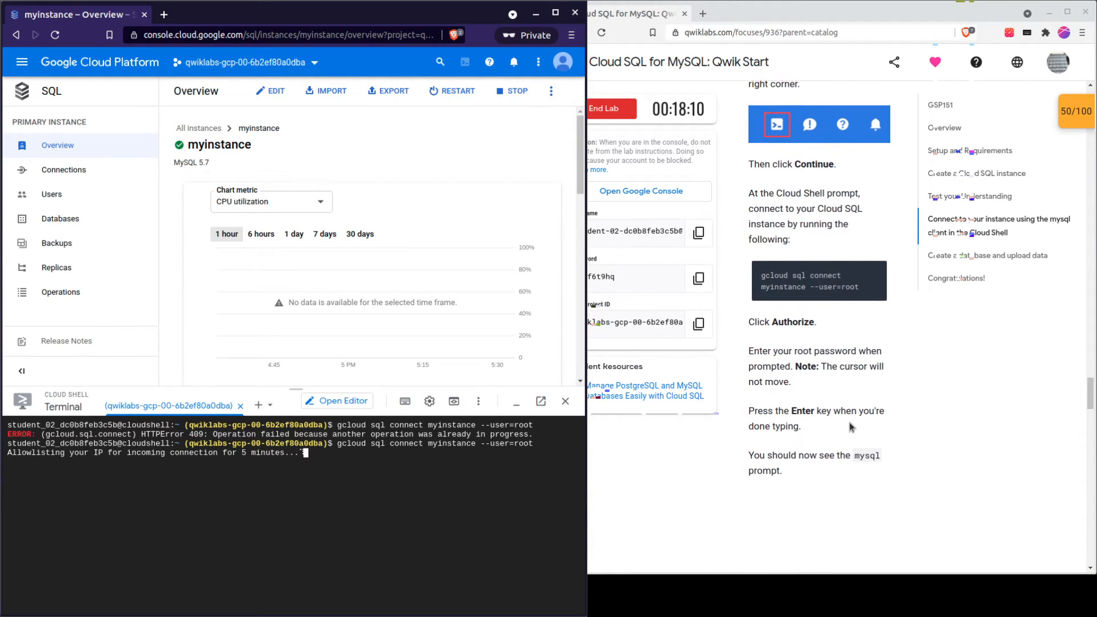
pyautogui.scroll(-4, 848, 422)
pyautogui.scroll(-5, 845, 380)
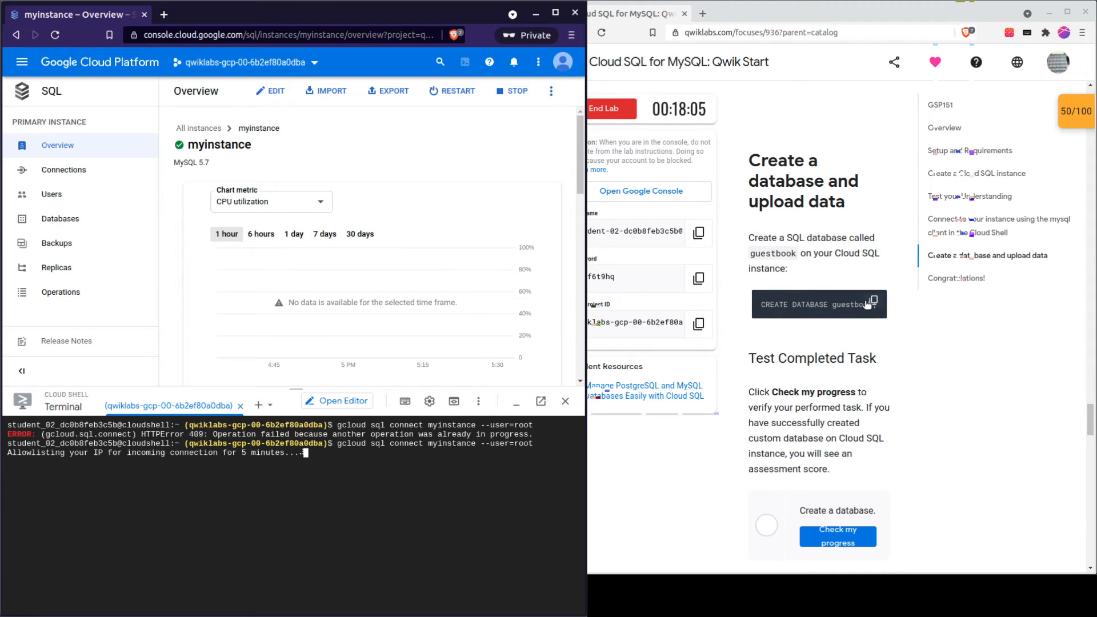
pyautogui.click(872, 302)
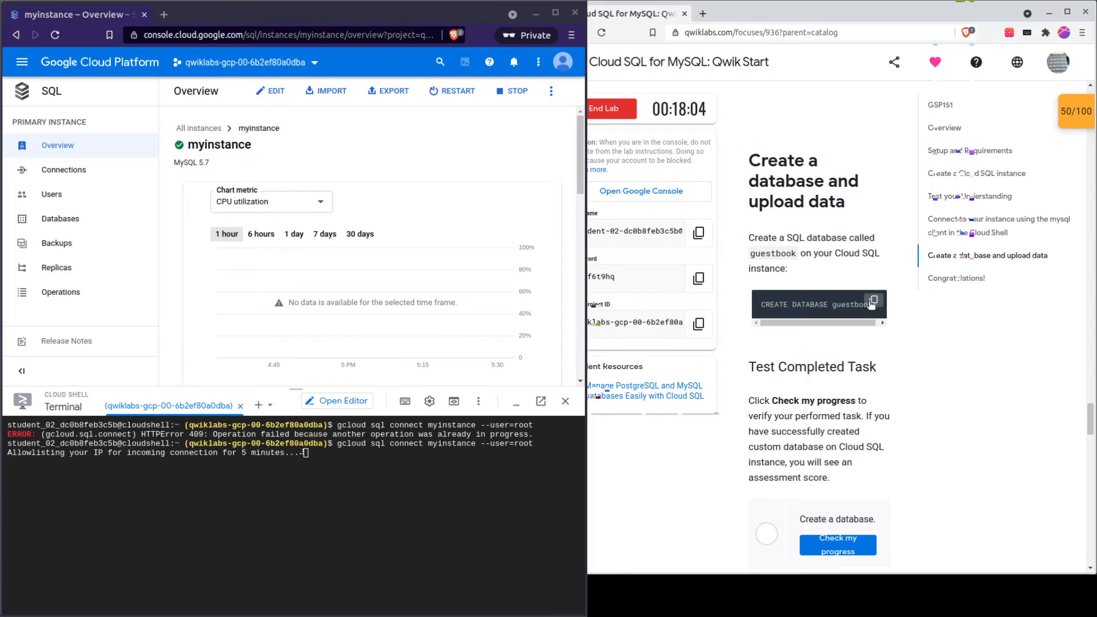
pyautogui.click(312, 451)
pyautogui.press('Return')
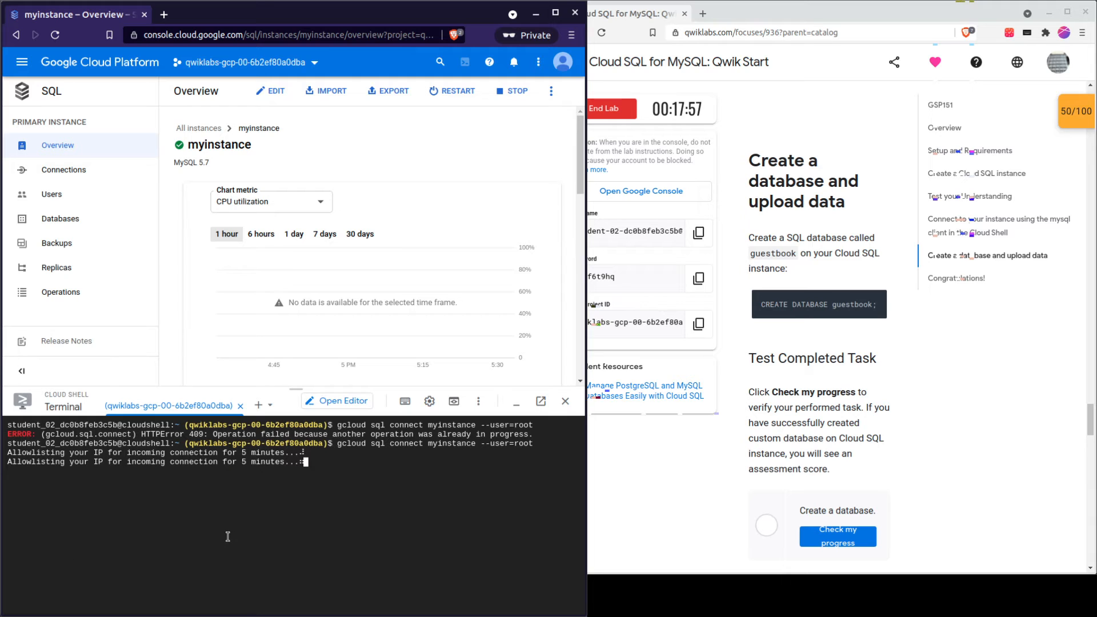
pyautogui.hotkey('ctrl', 'v')
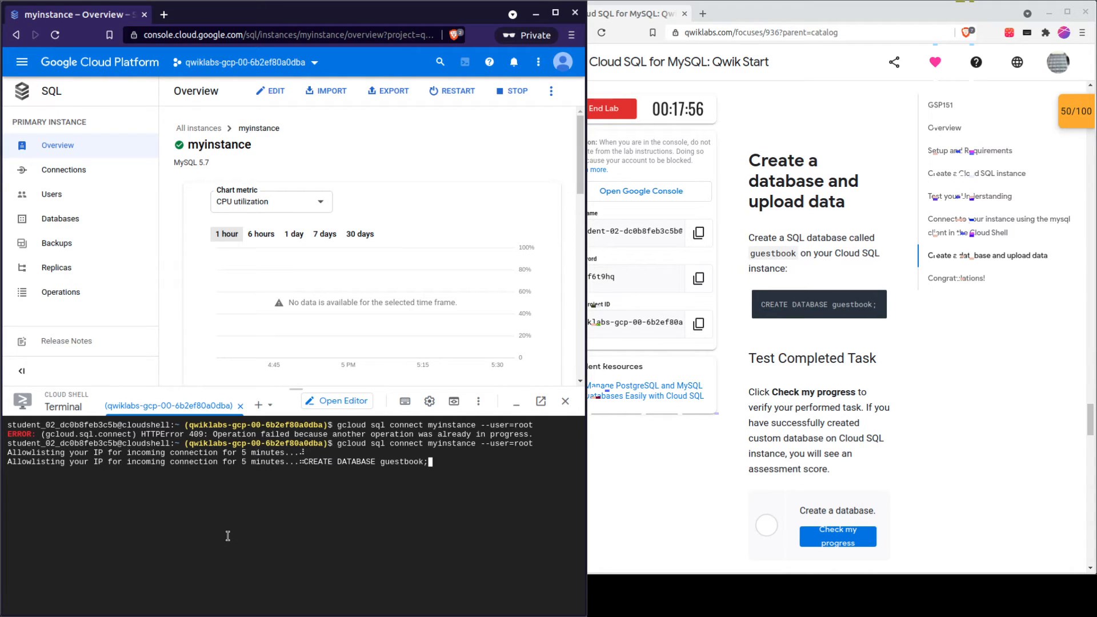
pyautogui.press('Return')
pyautogui.scroll(-5, 296, 303)
pyautogui.scroll(-2, 299, 310)
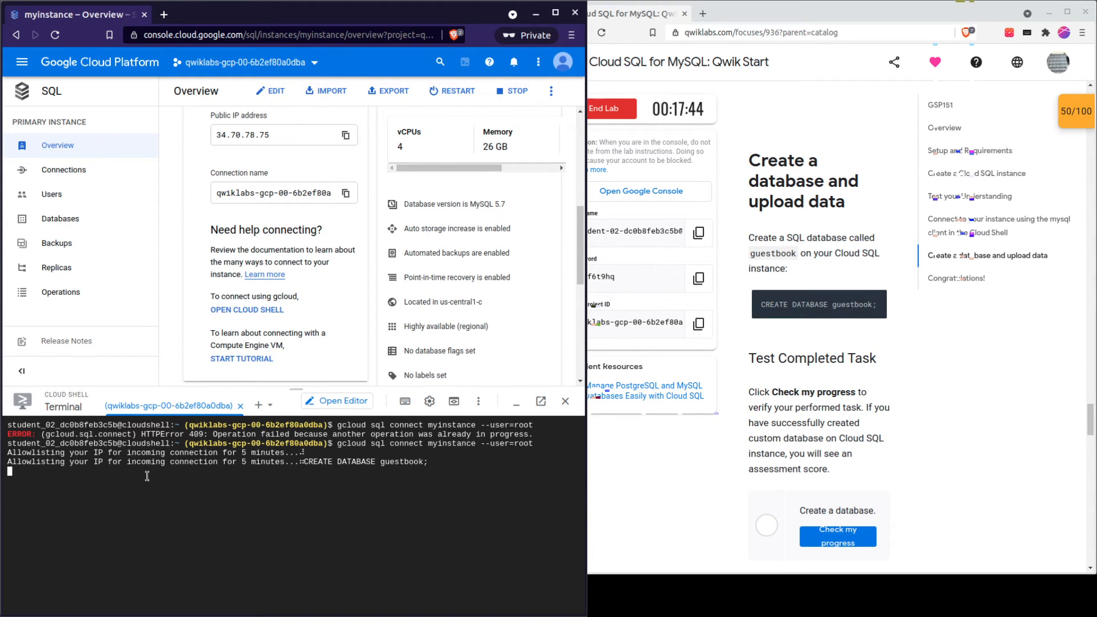
pyautogui.scroll(-1, 281, 301)
pyautogui.scroll(-3, 282, 301)
pyautogui.scroll(2, 282, 295)
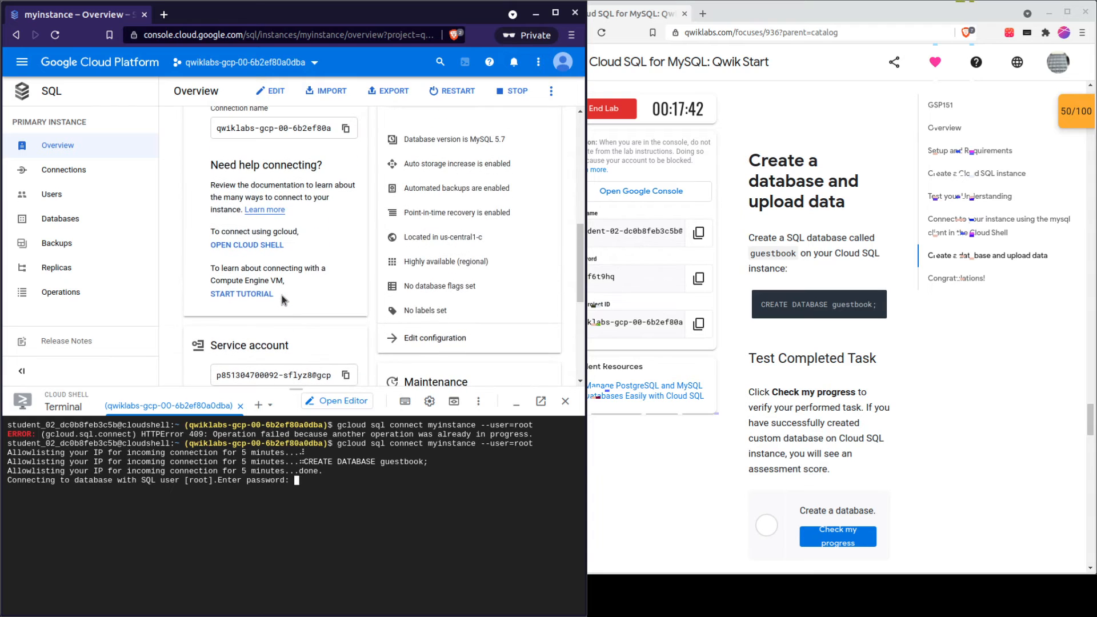
pyautogui.moveTo(54, 487); pyautogui.dragTo(188, 473)
pyautogui.click(176, 489)
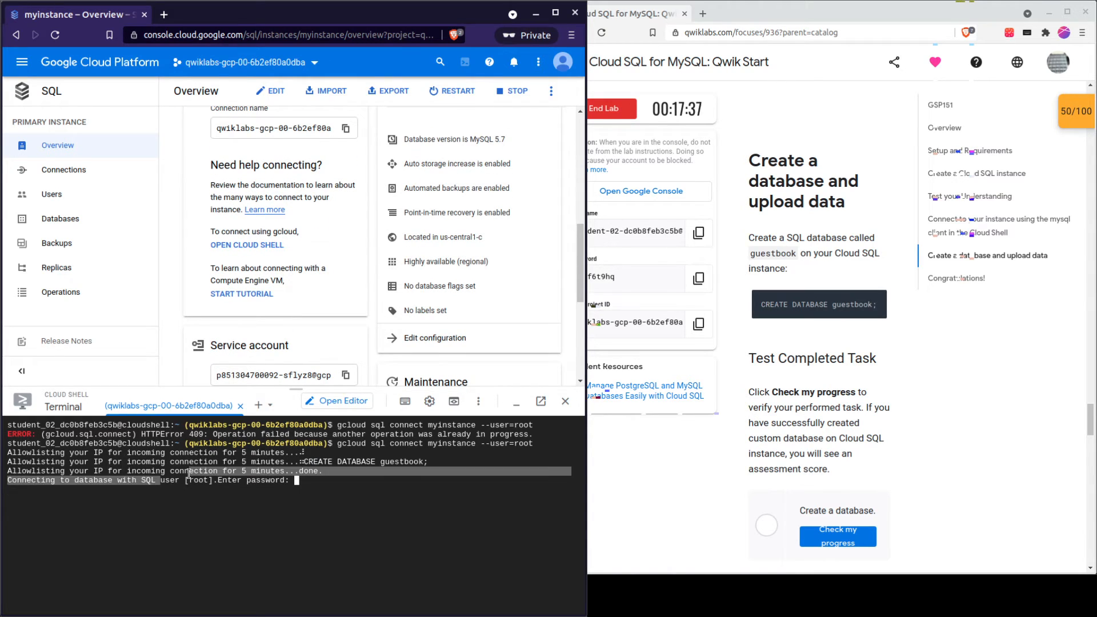
pyautogui.click(185, 489)
pyautogui.moveTo(160, 538); pyautogui.dragTo(159, 528)
pyautogui.click(262, 496)
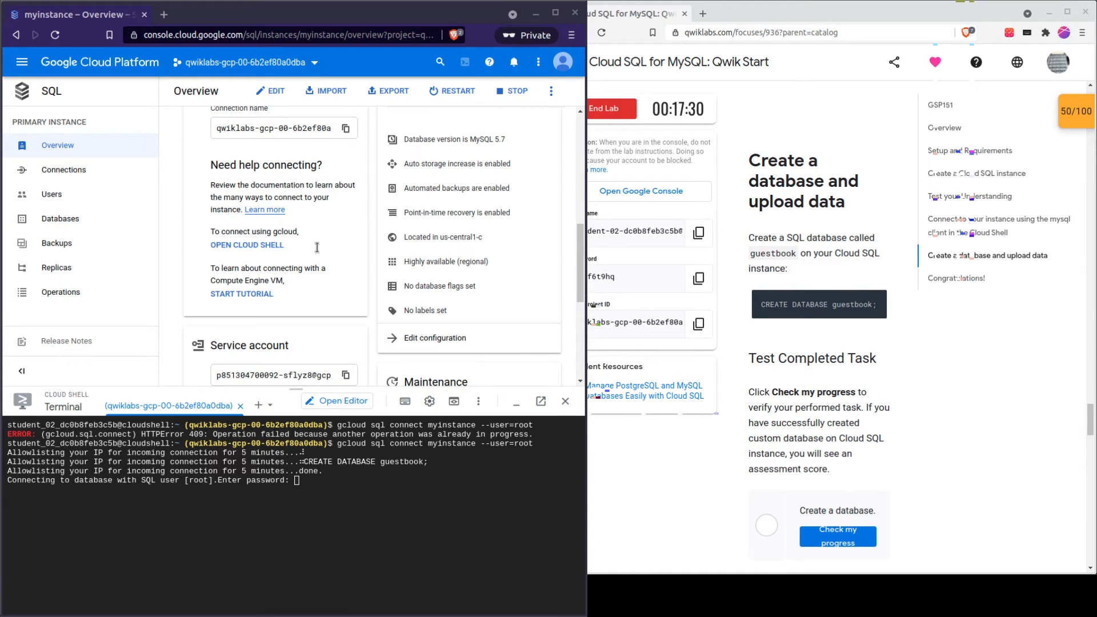
pyautogui.click(445, 13)
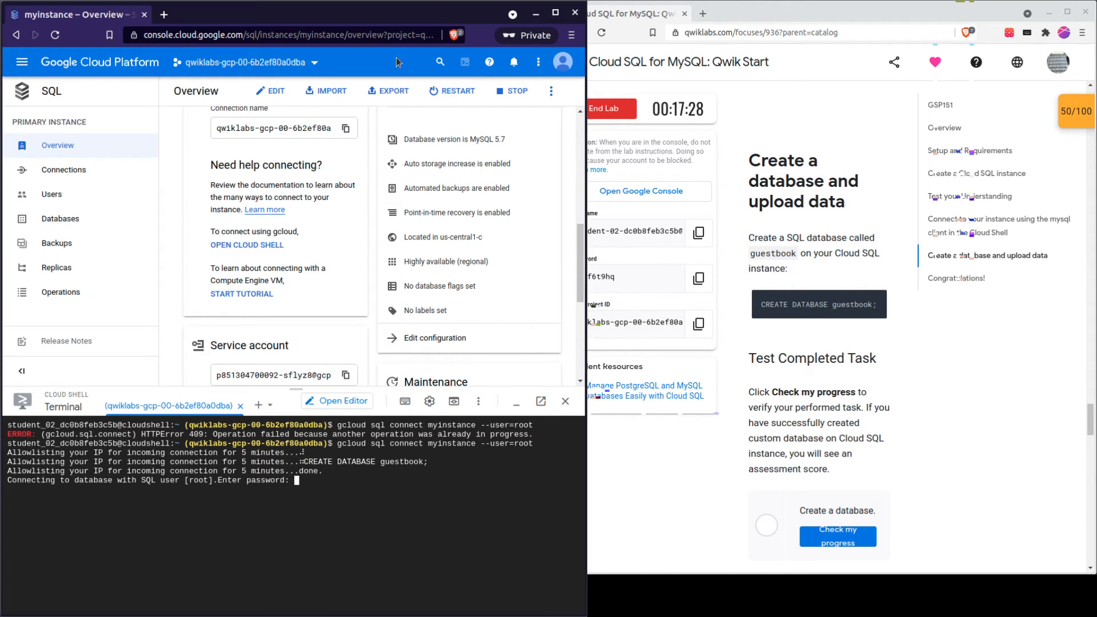
# - Try to log in to the database by submitting the root user's password at the Cloud Shell prompt
pyautogui.tripleClick(303, 483)
pyautogui.click(302, 485)
pyautogui.hotkey('alt', 'Tab')
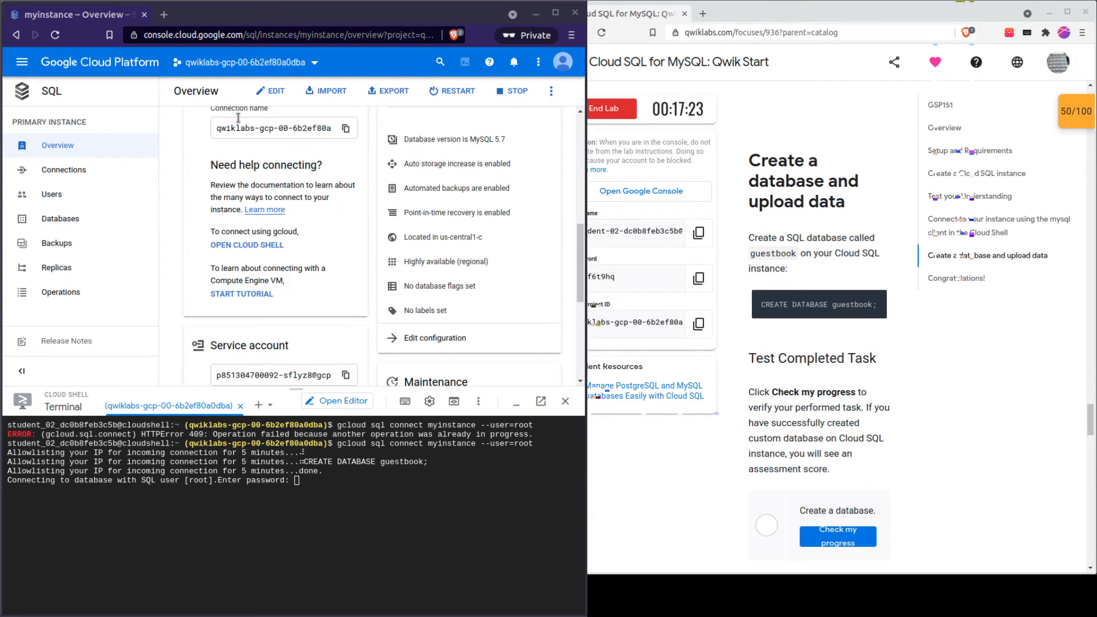
pyautogui.click(533, 54)
pyautogui.click(246, 549)
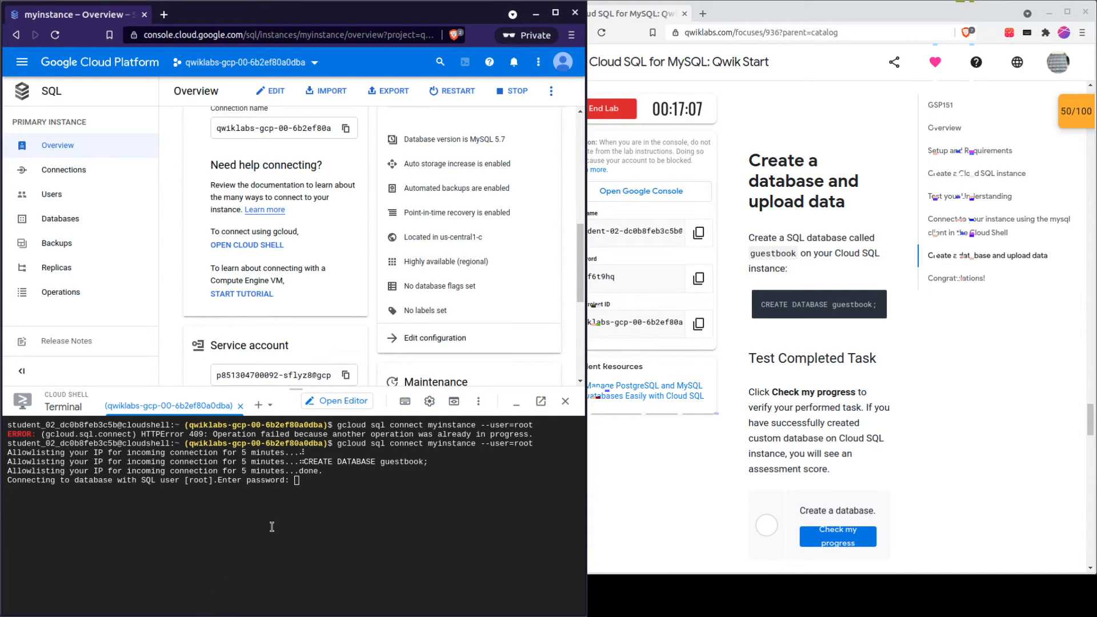
pyautogui.tripleClick(301, 485)
pyautogui.press('Return')
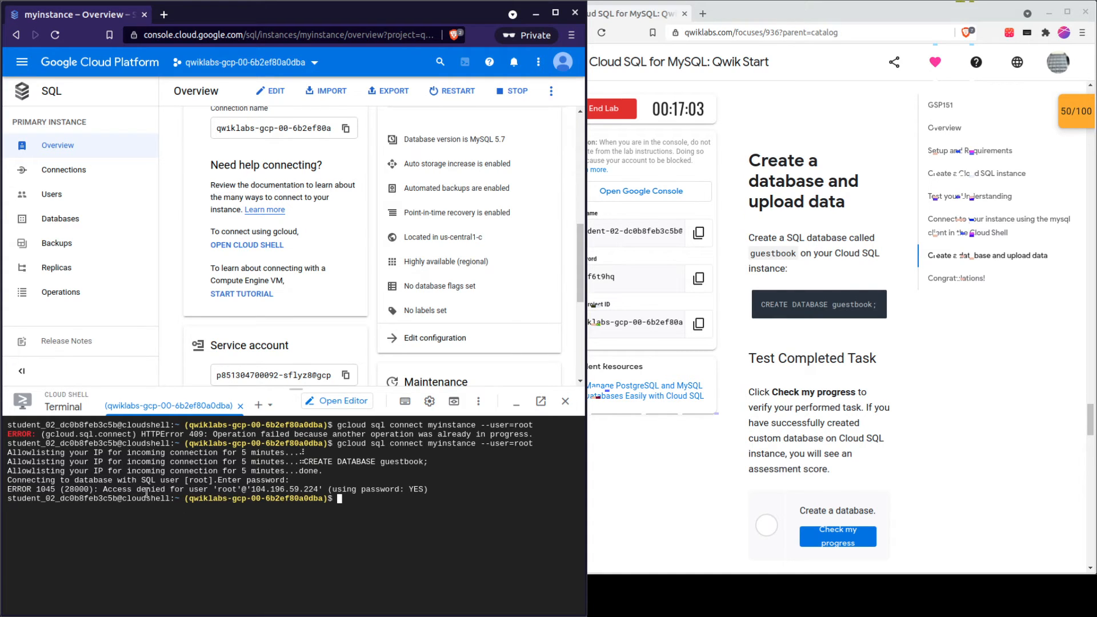
# - Highlight the access error in Cloud Shell and run gcloud sql connect myinstance --user=root again
pyautogui.moveTo(154, 490); pyautogui.dragTo(388, 497)
pyautogui.press('Up')
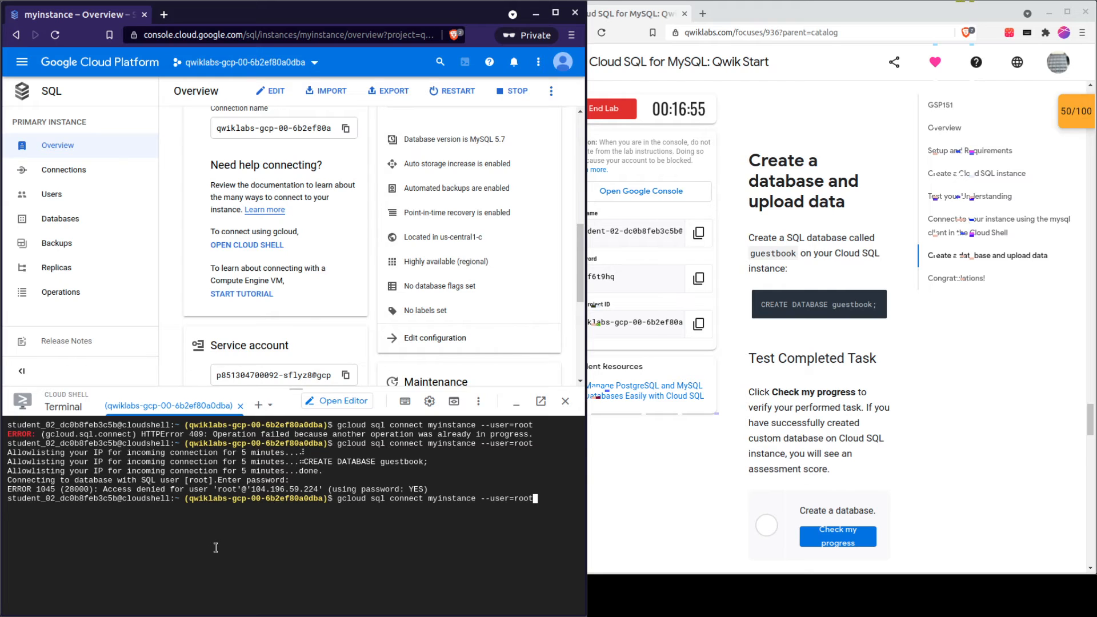
pyautogui.press('Return')
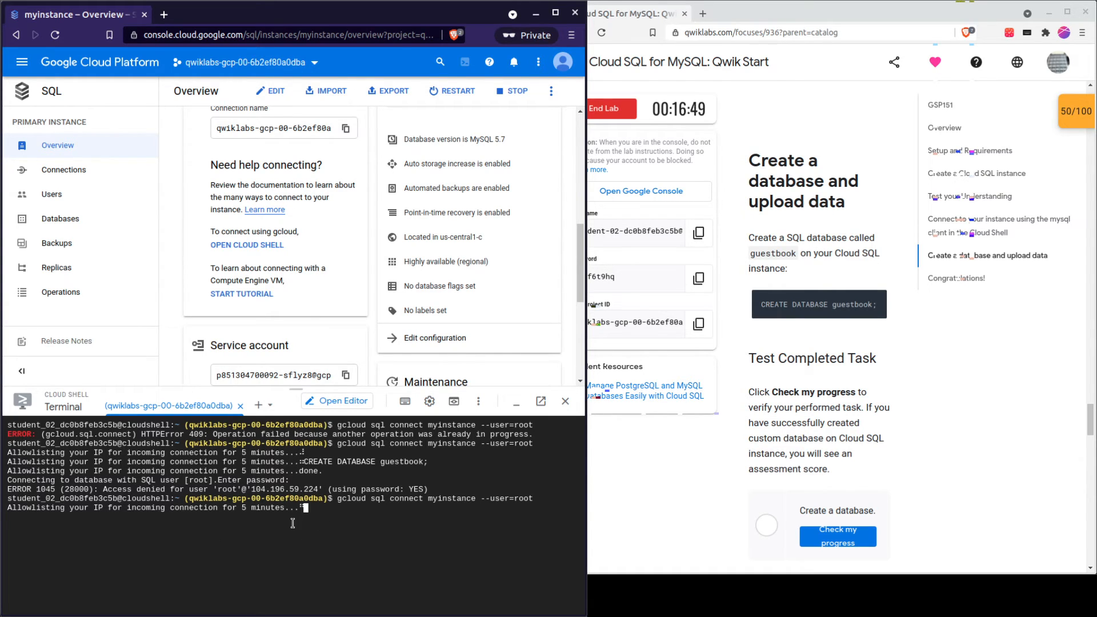
# - Enter the statement CREATE DATABASE guestbook; in Cloud Shell during the repeated IP allowlisting
pyautogui.press('Up')
pyautogui.press('Up')
pyautogui.press('Down')
pyautogui.press('Down')
pyautogui.press('Down')
pyautogui.press('BackSpace')
pyautogui.press('BackSpace')
pyautogui.press('BackSpace')
pyautogui.press('BackSpace')
pyautogui.press('BackSpace')
pyautogui.press('BackSpace')
pyautogui.press('BackSpace')
pyautogui.press('BackSpace')
pyautogui.press('BackSpace')
pyautogui.press('BackSpace')
pyautogui.press('BackSpace')
pyautogui.press('BackSpace')
pyautogui.press('BackSpace')
pyautogui.press('BackSpace')
pyautogui.write('CRE')
pyautogui.write('ATE DATA')
pyautogui.write('D')
pyautogui.press('BackSpace')
pyautogui.hotkey('shift', 'BackSpace')
pyautogui.hotkey('shift', 'BackSpace')
pyautogui.press('BackSpace')
pyautogui.press('BackSpace')
pyautogui.press('BackSpace')
pyautogui.press('BackSpace')
pyautogui.press('BackSpace')
pyautogui.press('BackSpace')
pyautogui.press('BackSpace')
pyautogui.press('BackSpace')
pyautogui.press('BackSpace')
pyautogui.press('BackSpace')
pyautogui.press('BackSpace')
pyautogui.press('BackSpace')
pyautogui.press('BackSpace')
pyautogui.press('BackSpace')
pyautogui.press('BackSpace')
pyautogui.write('CRWA')
pyautogui.press('BackSpace')
pyautogui.press('BackSpace')
pyautogui.press('BackSpace')
pyautogui.press('BackSpace')
pyautogui.press('BackSpace')
pyautogui.write('EATE DATABASE guest')
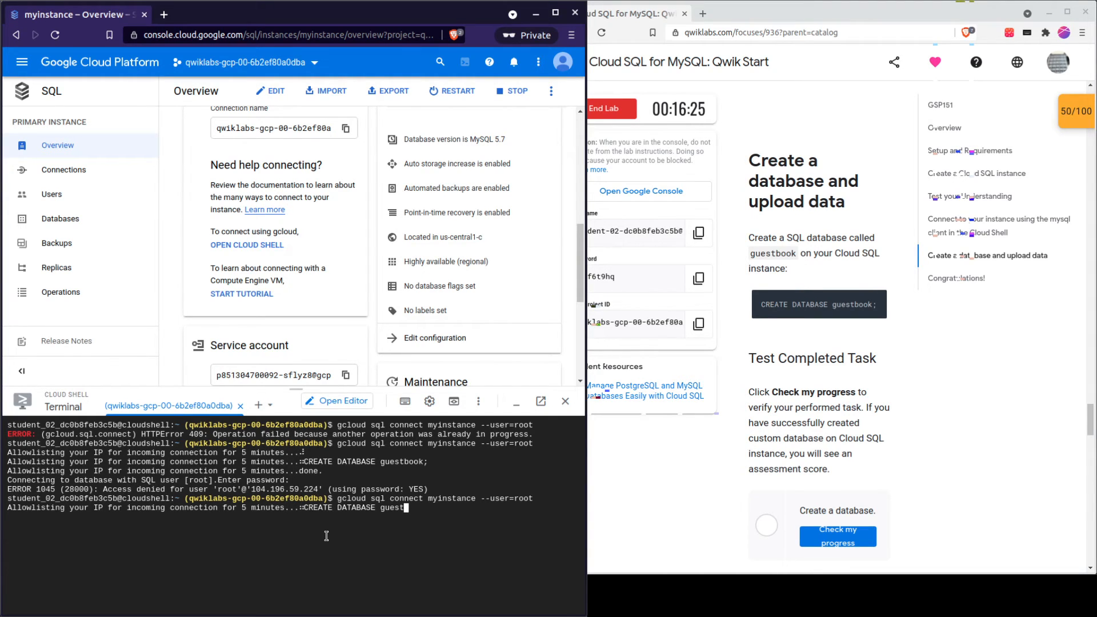
pyautogui.write('book;')
pyautogui.press('Return')
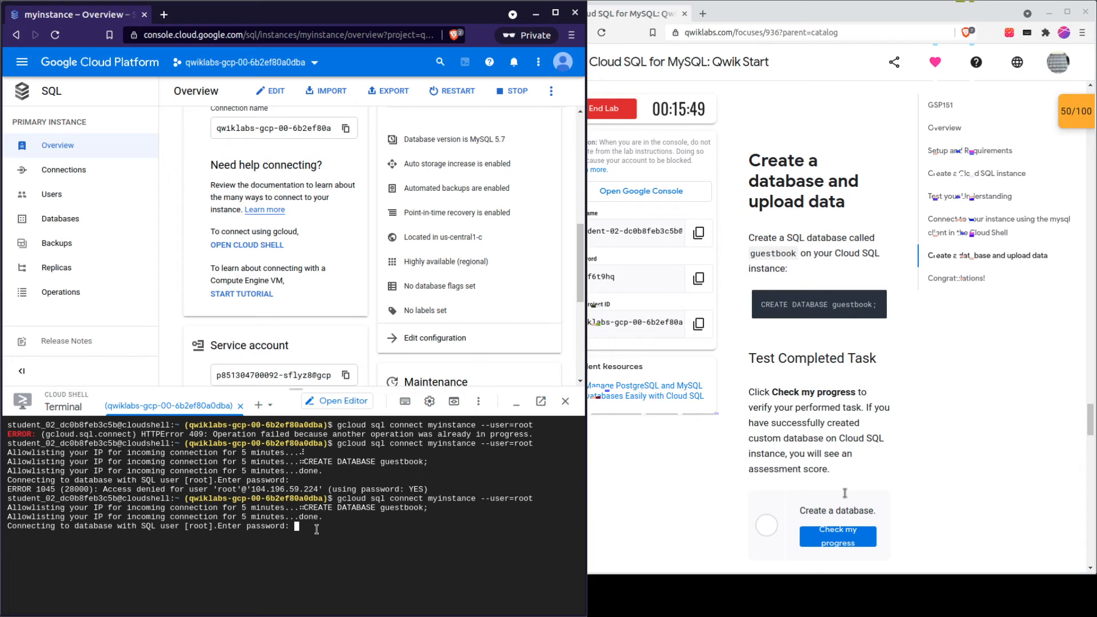
# - Retry the login by submitting the root password prompt, and examine the terminal's response
pyautogui.press('Return')
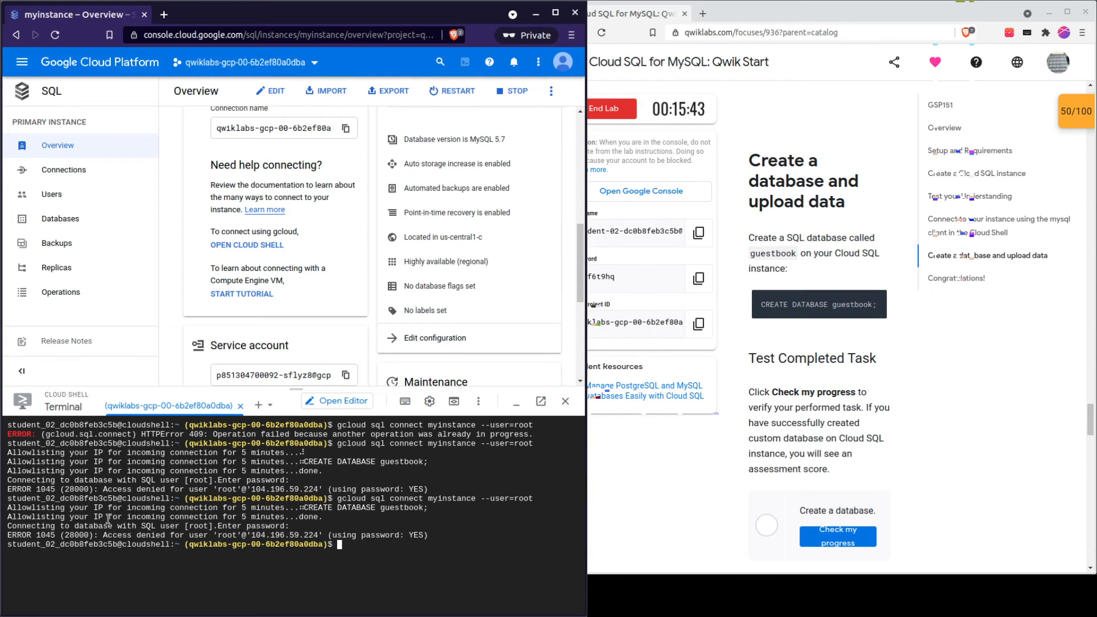
pyautogui.moveTo(111, 540); pyautogui.dragTo(372, 539)
pyautogui.click(372, 539)
# - Check the lab's progress for the "Create a database" task and read its feedback
pyautogui.click(840, 536)
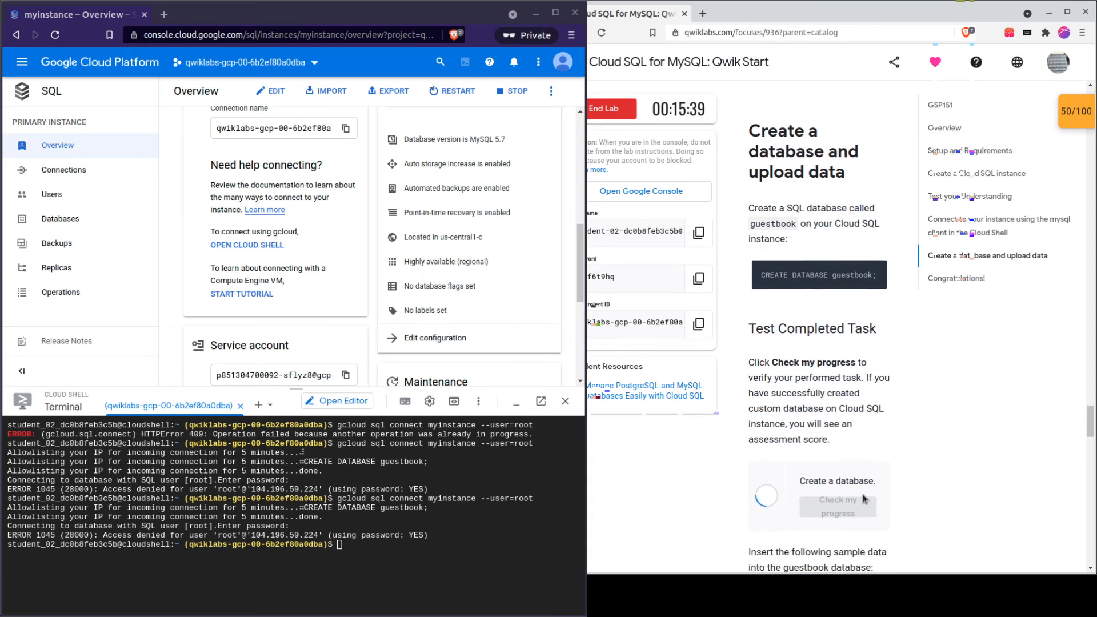
pyautogui.scroll(-3, 862, 494)
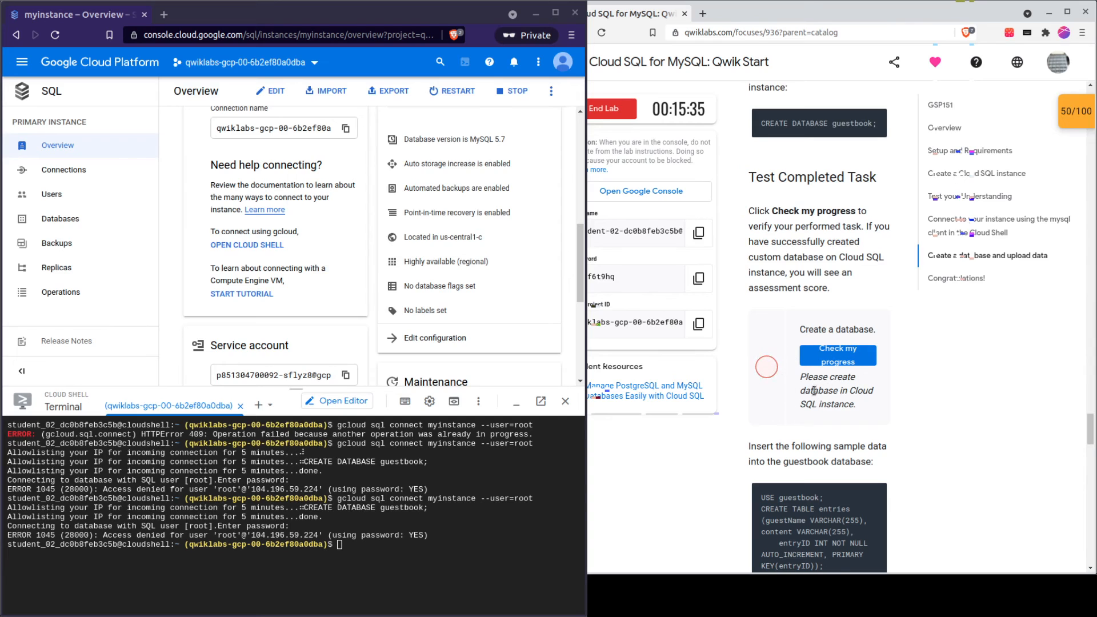
pyautogui.moveTo(805, 375); pyautogui.dragTo(847, 402)
pyautogui.click(1023, 458)
# - Close the Cloud Shell session and restart the myinstance database instance
pyautogui.moveTo(270, 563); pyautogui.dragTo(275, 580)
pyautogui.click(571, 407)
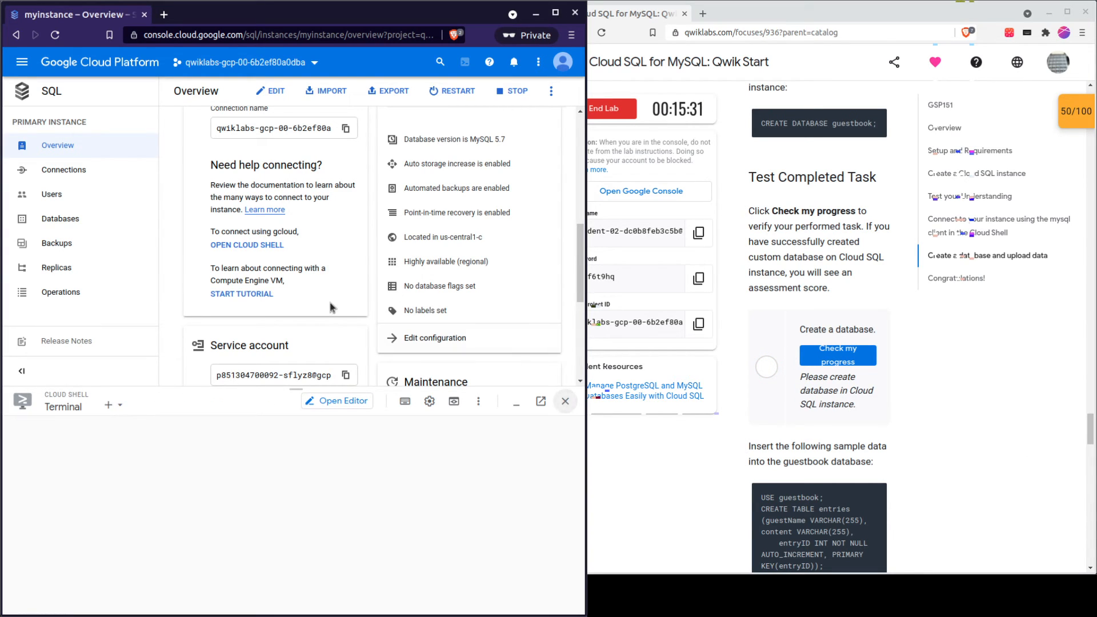
pyautogui.scroll(7, 237, 314)
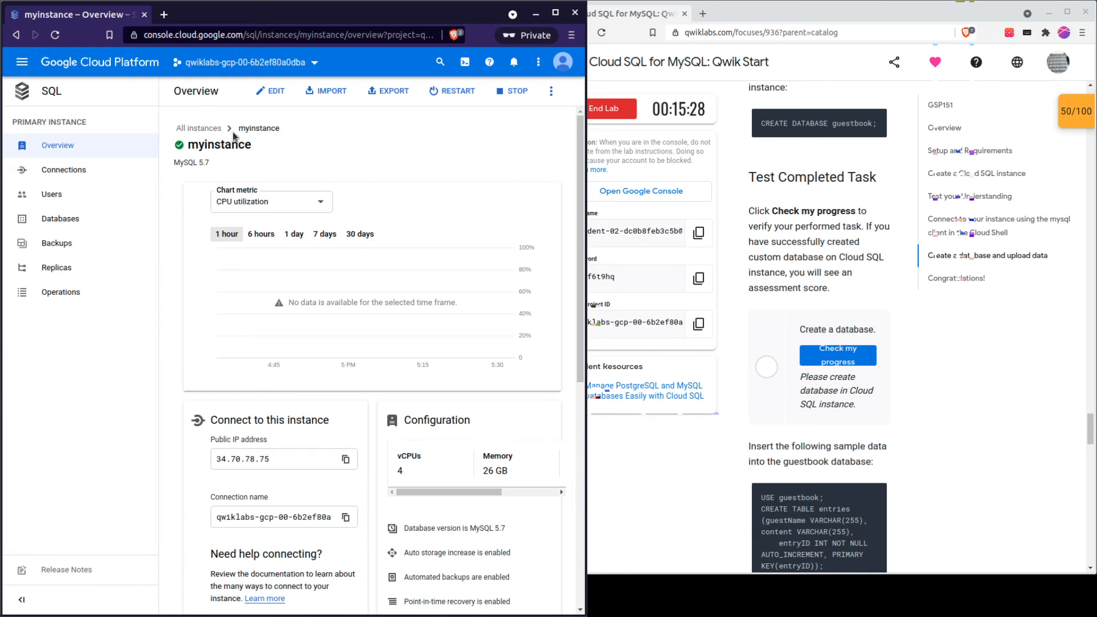
pyautogui.click(499, 98)
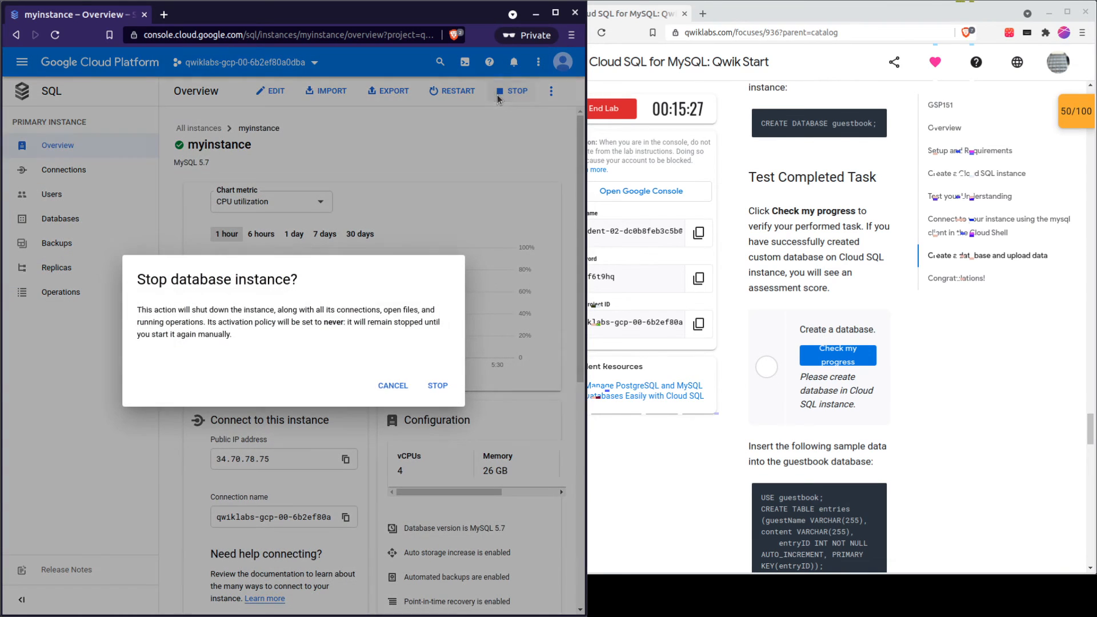
pyautogui.click(389, 386)
pyautogui.click(457, 91)
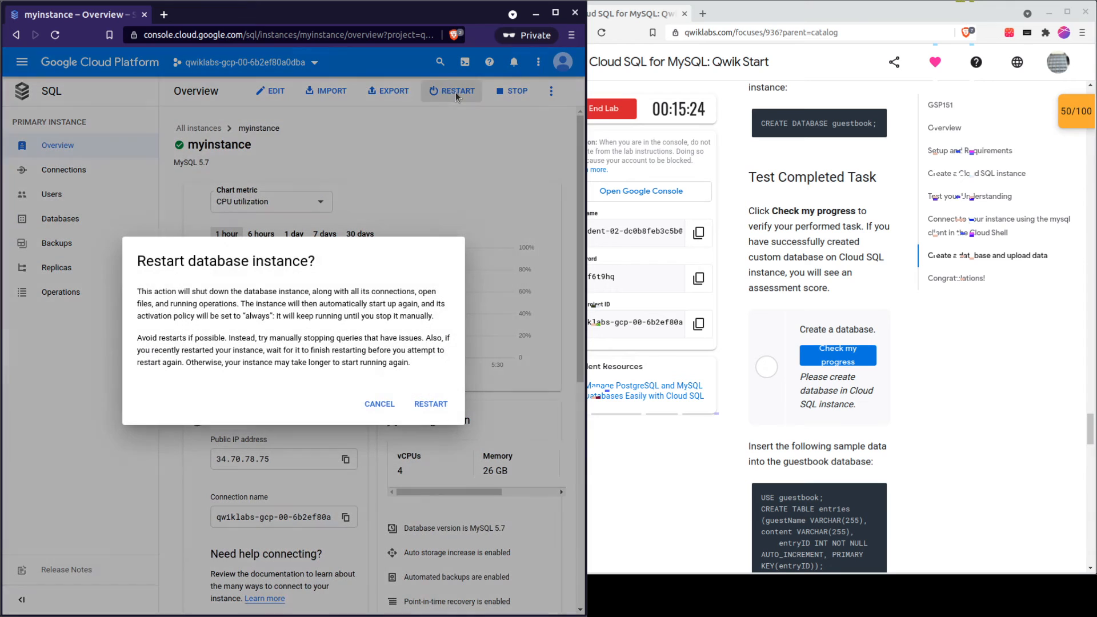
pyautogui.click(428, 402)
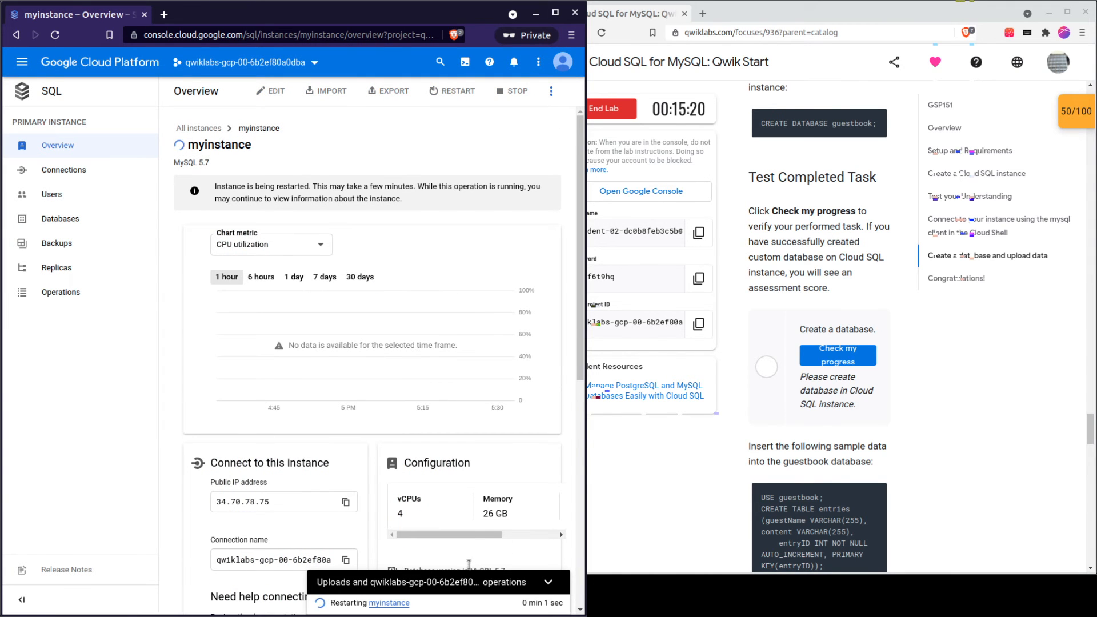
# - Reopen Cloud Shell and increase the height of its pane
pyautogui.click(465, 63)
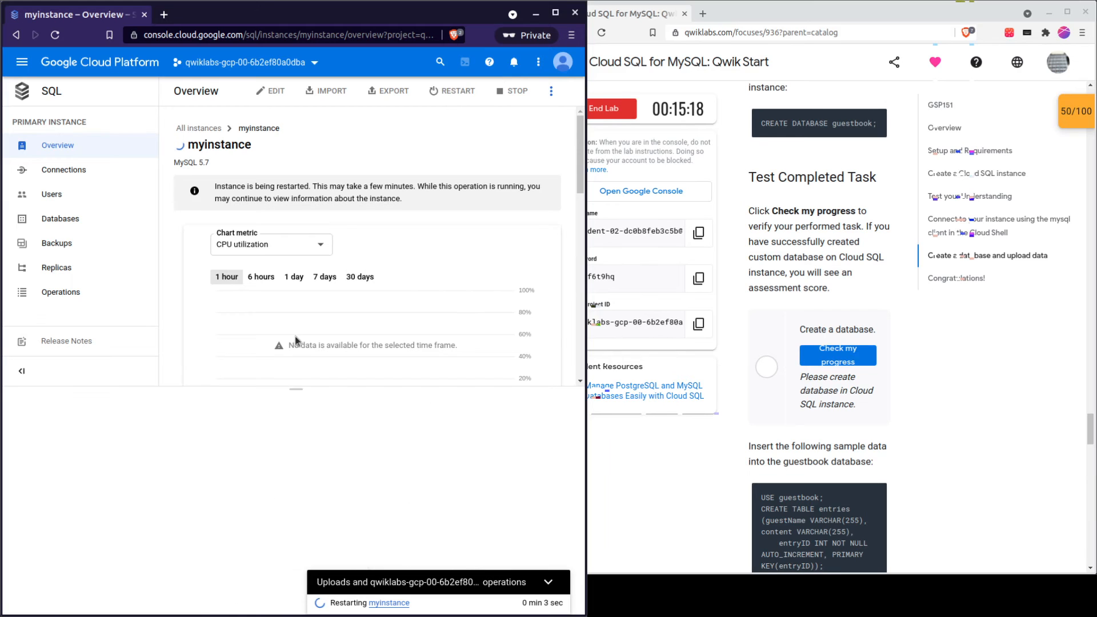
pyautogui.moveTo(296, 389); pyautogui.dragTo(295, 303)
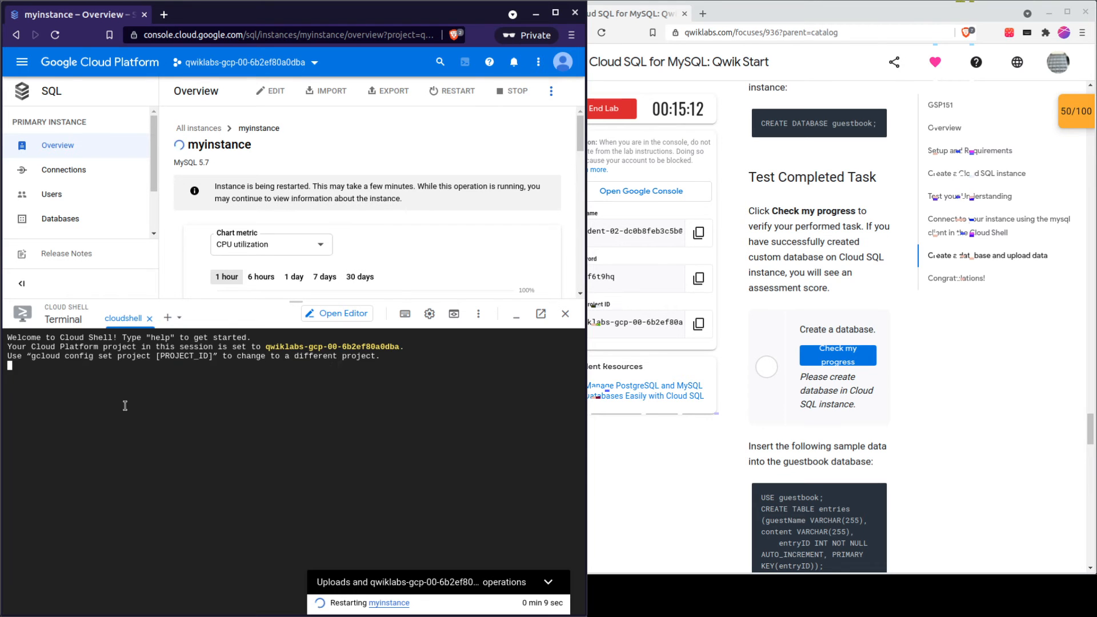
# - Run the lab's gcloud sql connect myinstance --user=root command in Cloud Shell
pyautogui.scroll(10, 927, 361)
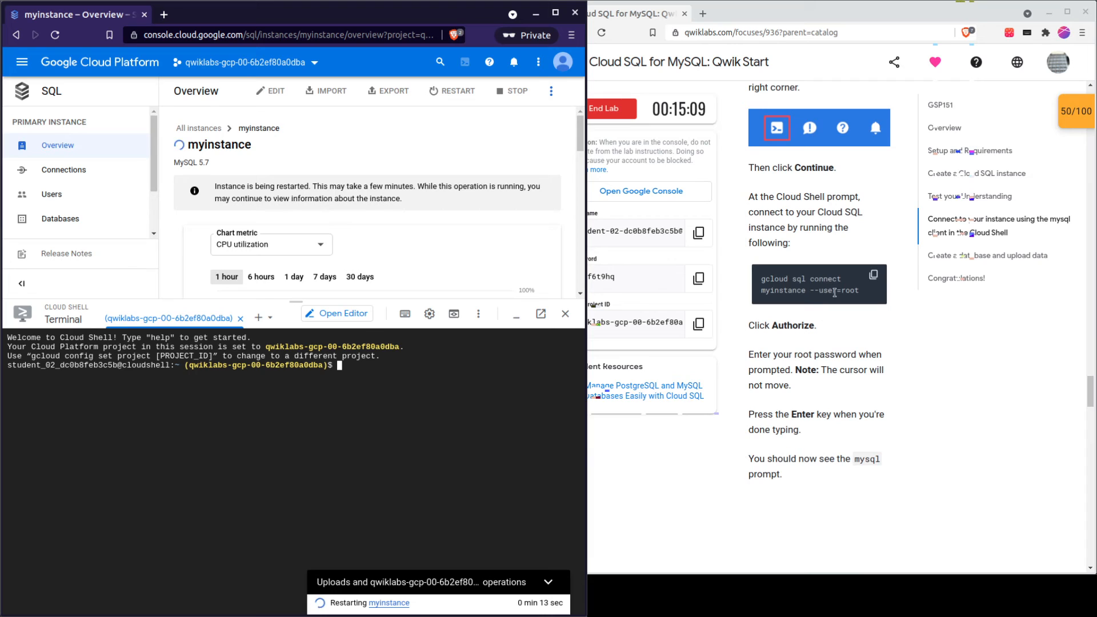
pyautogui.click(874, 275)
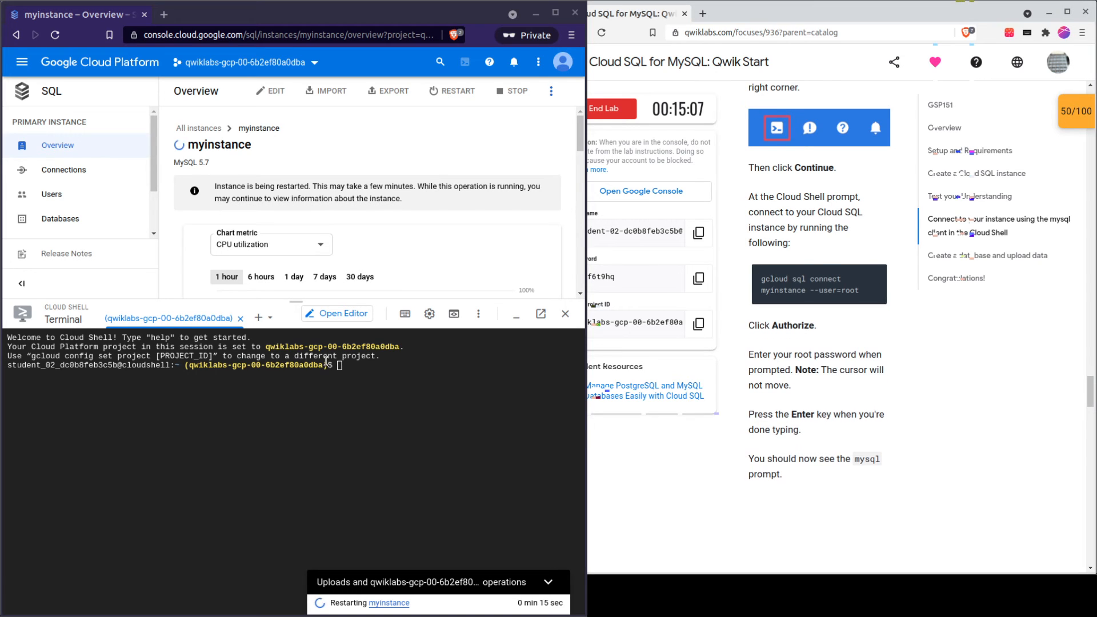
pyautogui.click(348, 372)
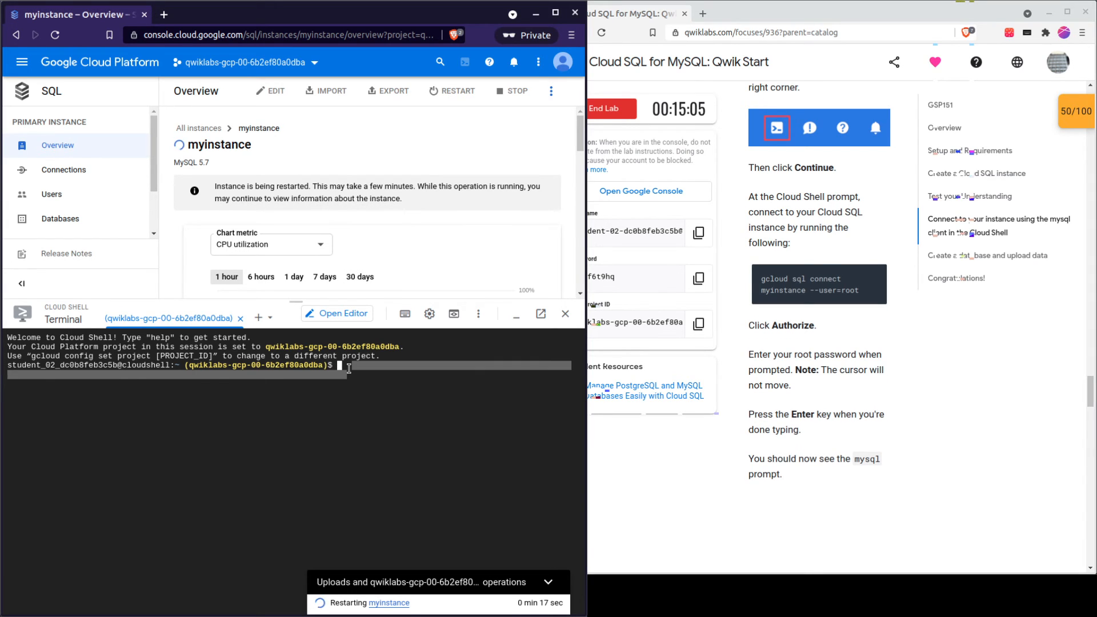
pyautogui.press('Return')
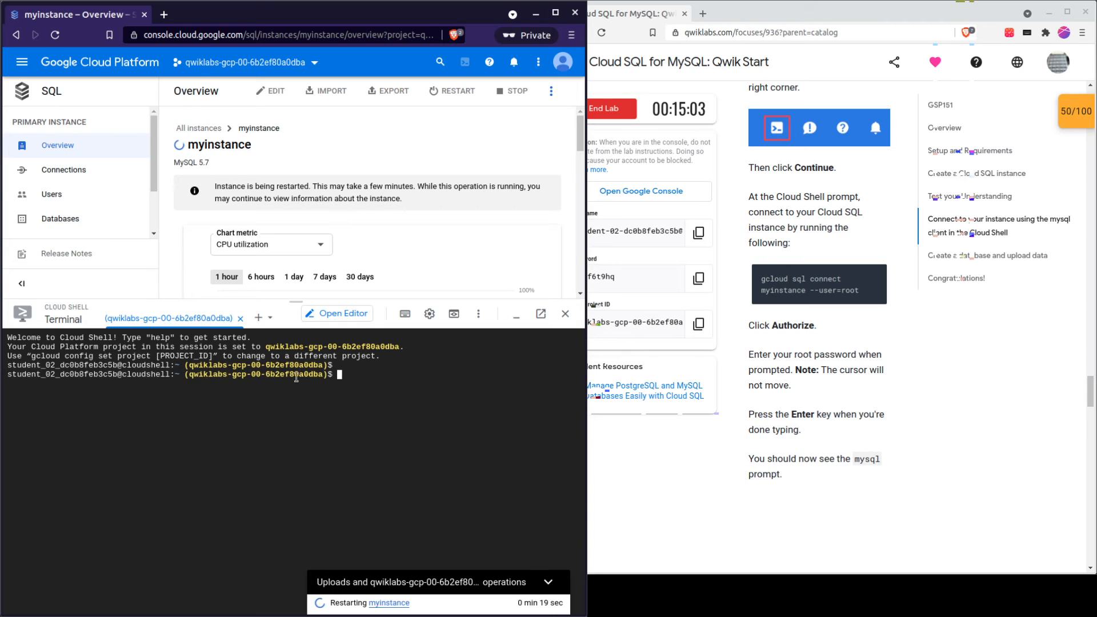
pyautogui.click(874, 275)
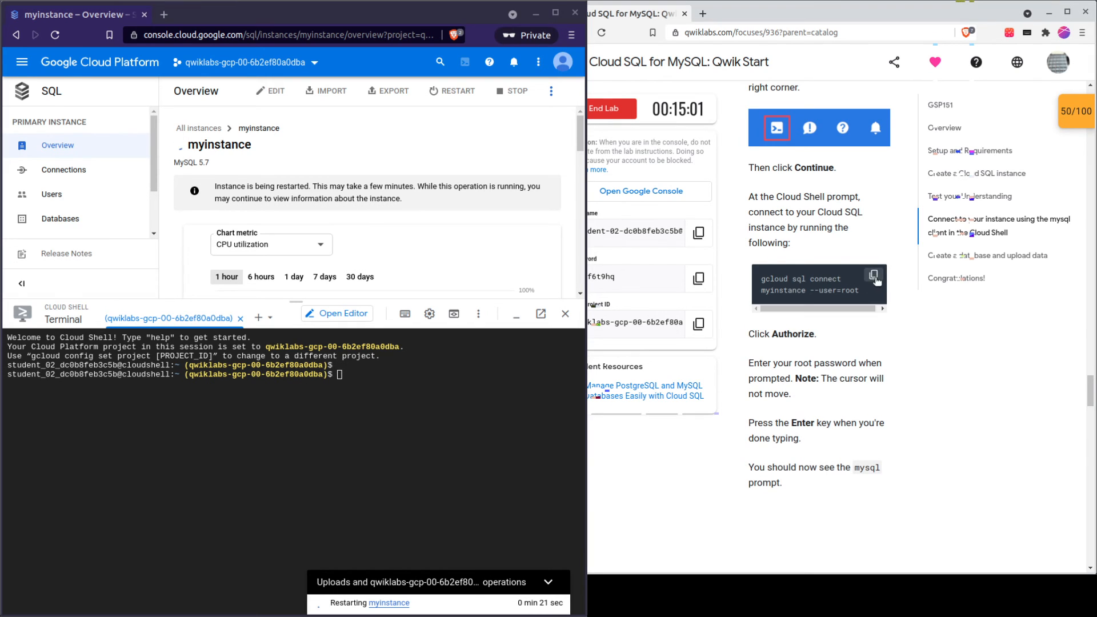
pyautogui.click(340, 374)
pyautogui.hotkey('ctrl', 'v')
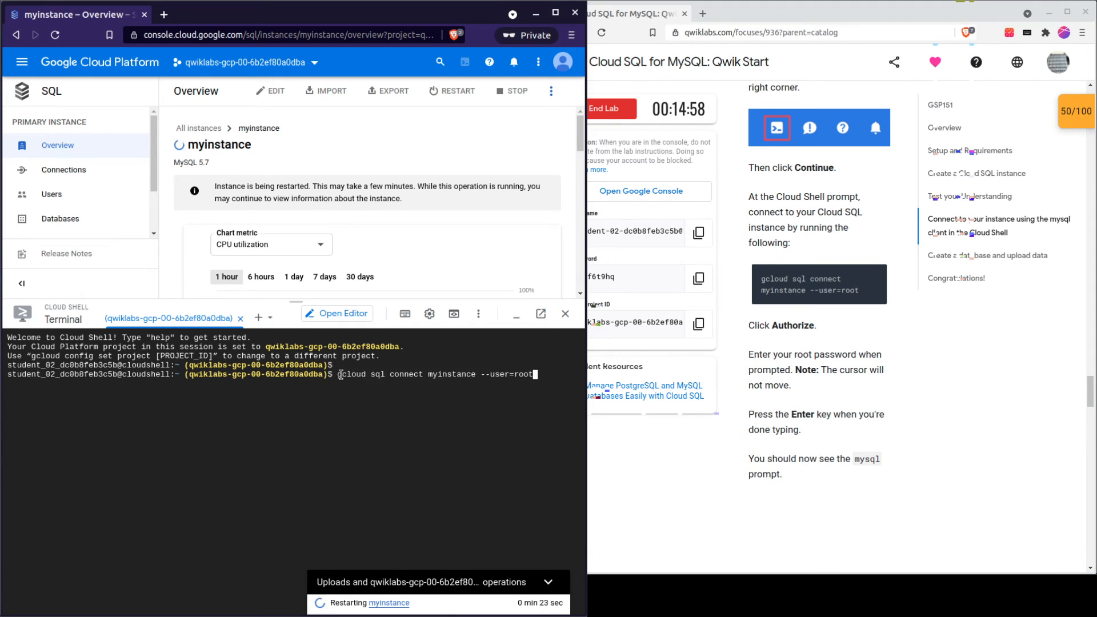
pyautogui.press('Return')
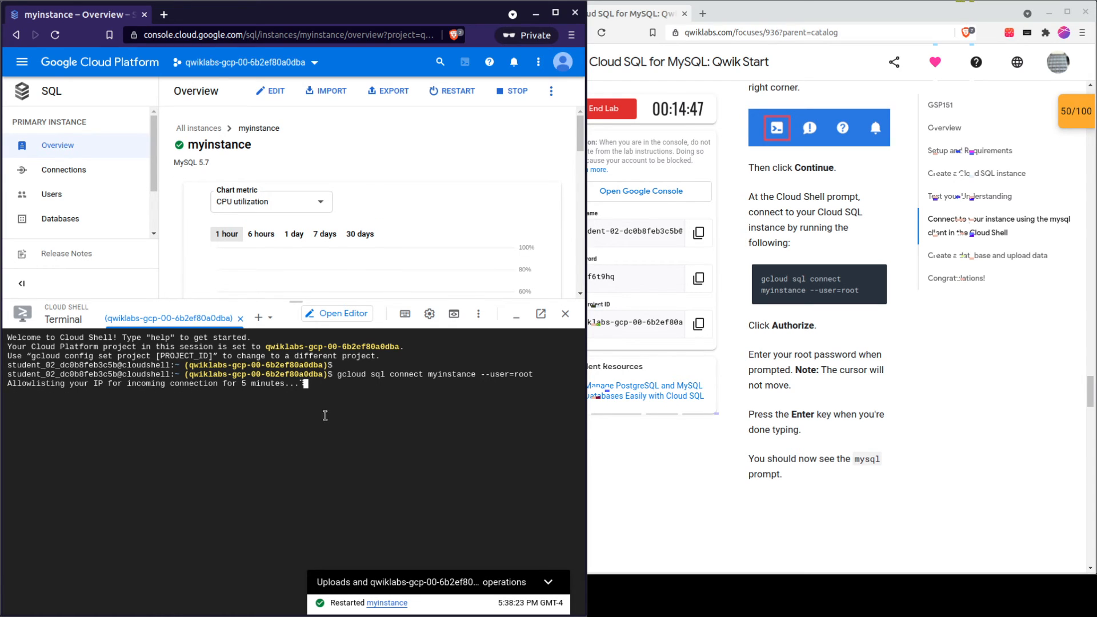
# - Try to run CREATE DATABASE guestbook; in Cloud Shell while the connection to myinstance is still being prepared
pyautogui.scroll(-2, 742, 440)
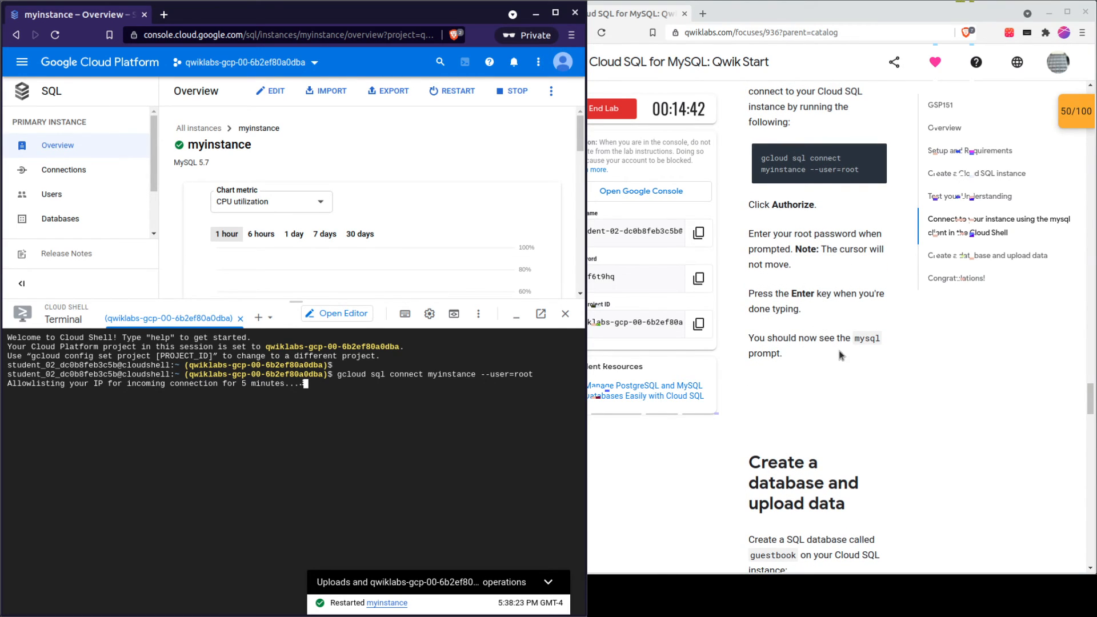
pyautogui.scroll(-3, 817, 289)
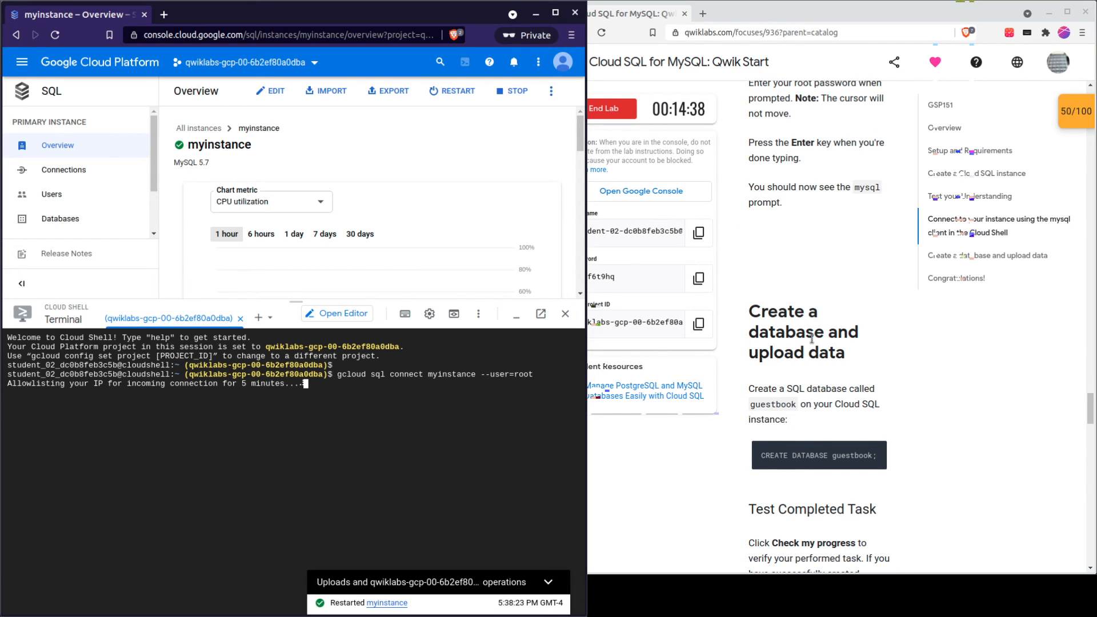
pyautogui.scroll(-2, 772, 229)
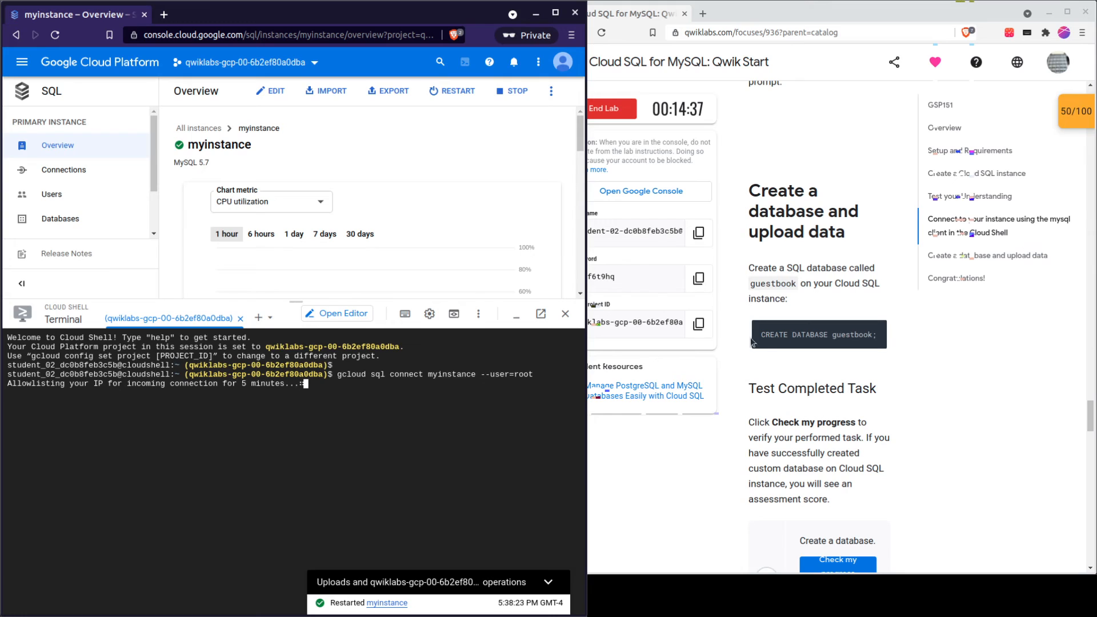
pyautogui.click(872, 331)
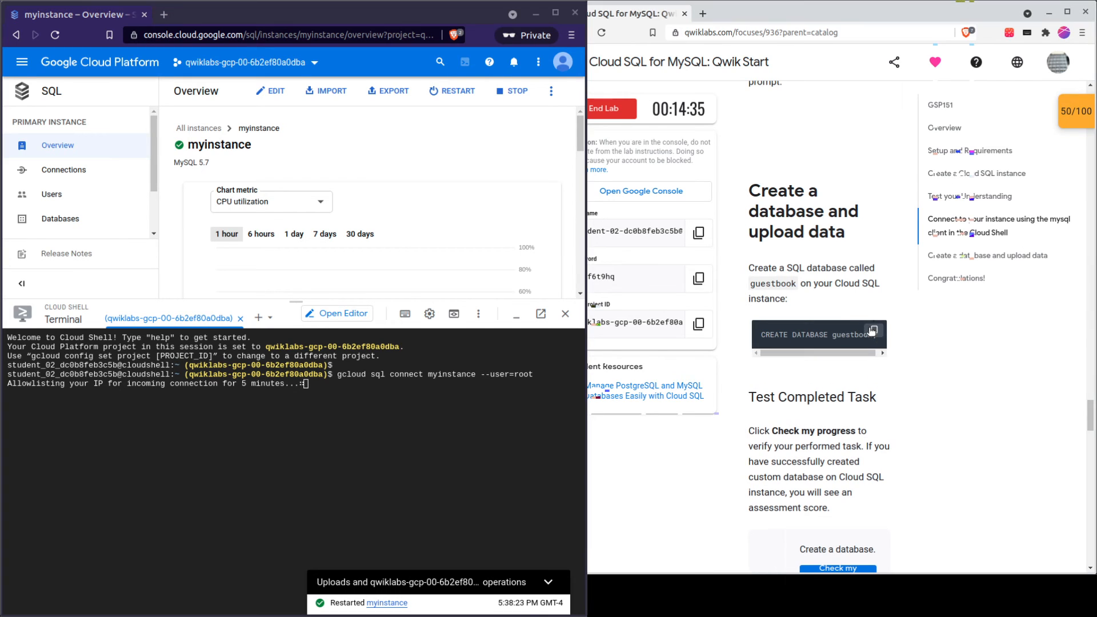
pyautogui.click(313, 384)
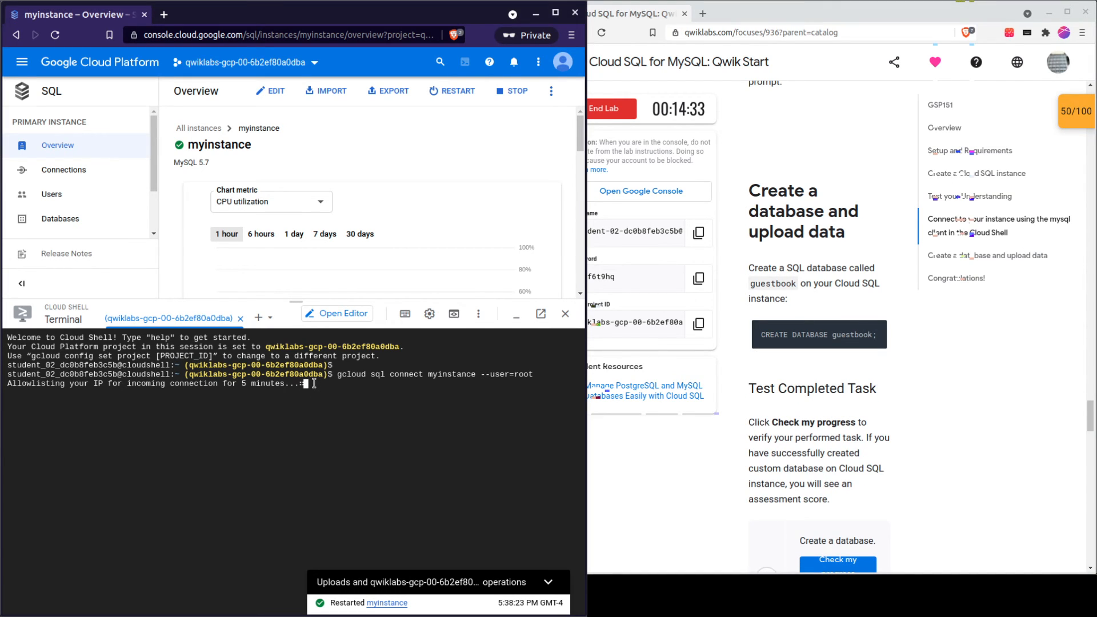
pyautogui.hotkey('ctrl', 'v')
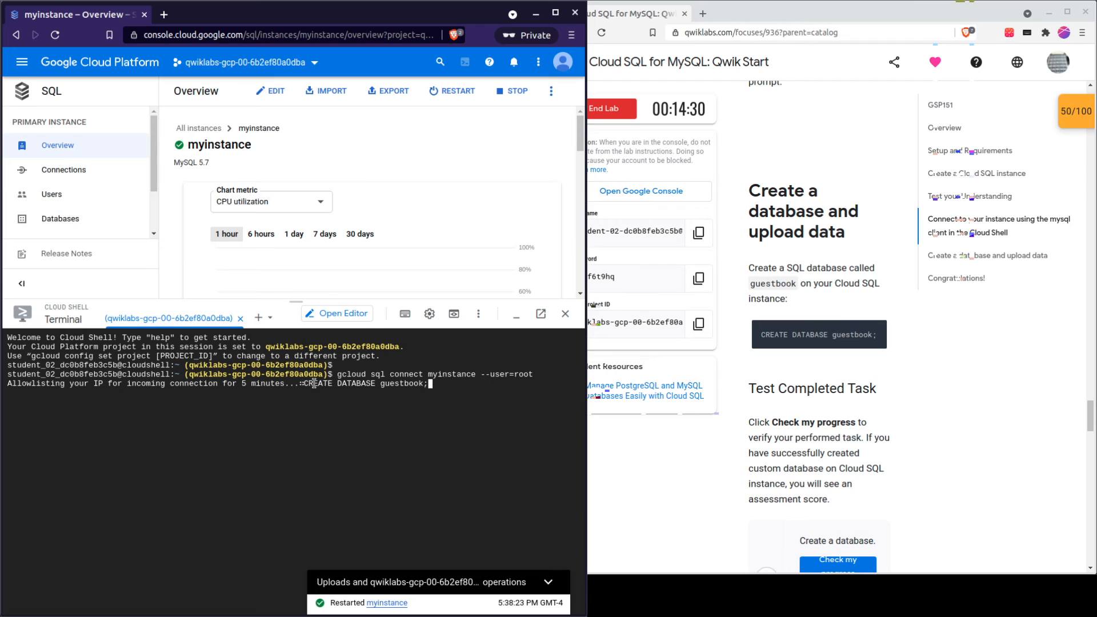
pyautogui.press('Return')
# - Check the lab's progress for the "Create a database" task and look over the sample data instructions
pyautogui.scroll(-3, 775, 463)
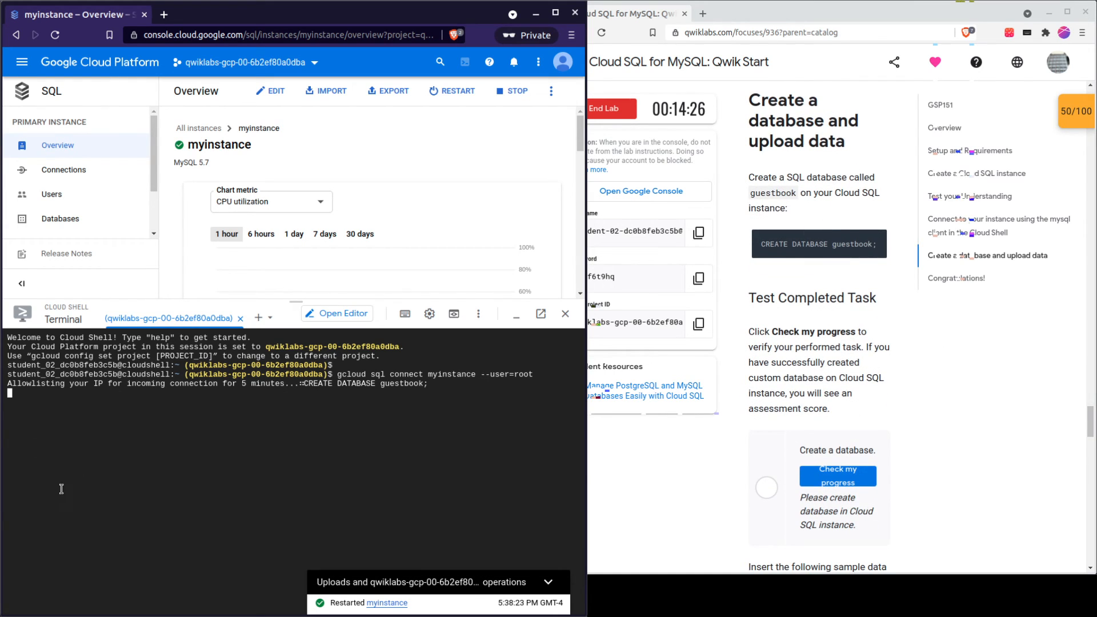
pyautogui.moveTo(772, 333); pyautogui.dragTo(857, 363)
pyautogui.click(841, 362)
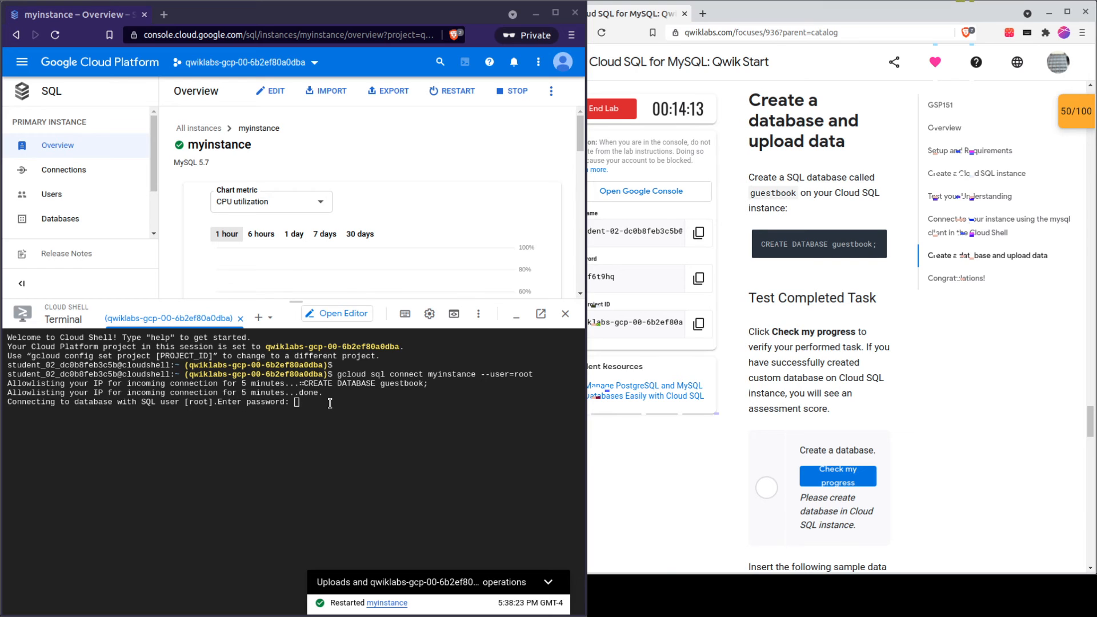
pyautogui.click(840, 473)
pyautogui.scroll(-4, 884, 491)
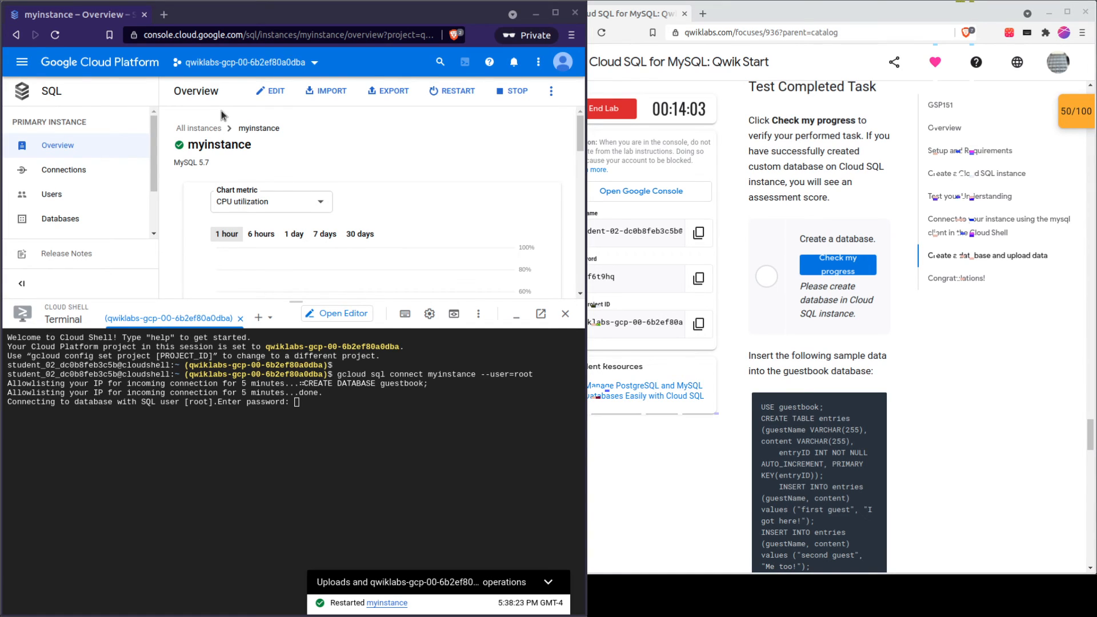
# - Enter the root password at the Cloud Shell prompt to log in to MySQL
pyautogui.click(207, 17)
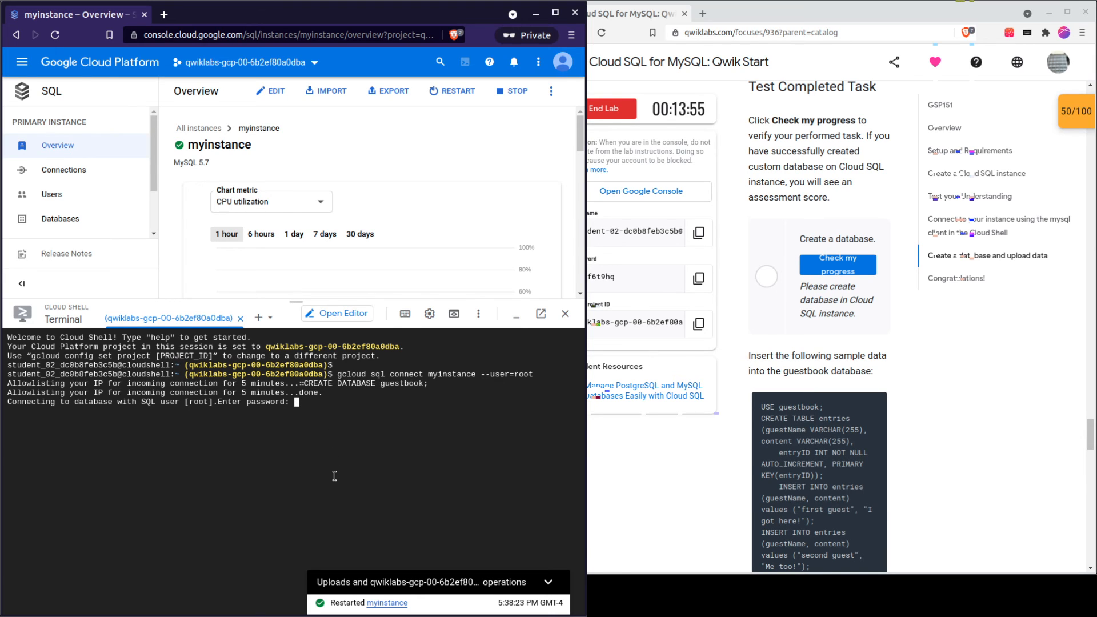
pyautogui.press('Return')
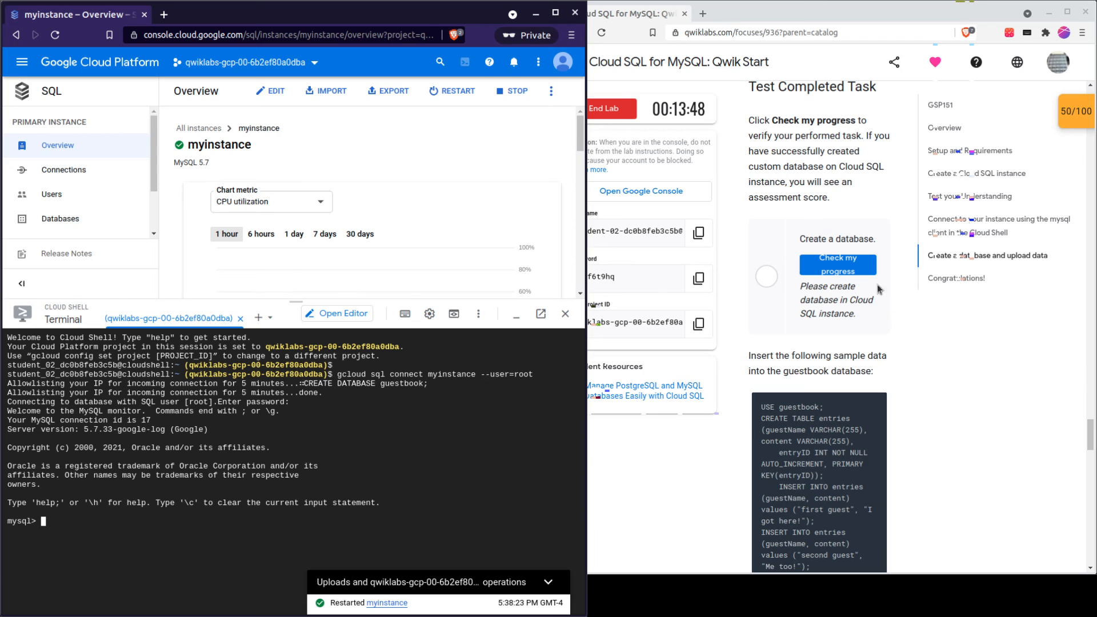
# - Check the lab's progress for the "Create a database" task again and read its feedback
pyautogui.click(835, 266)
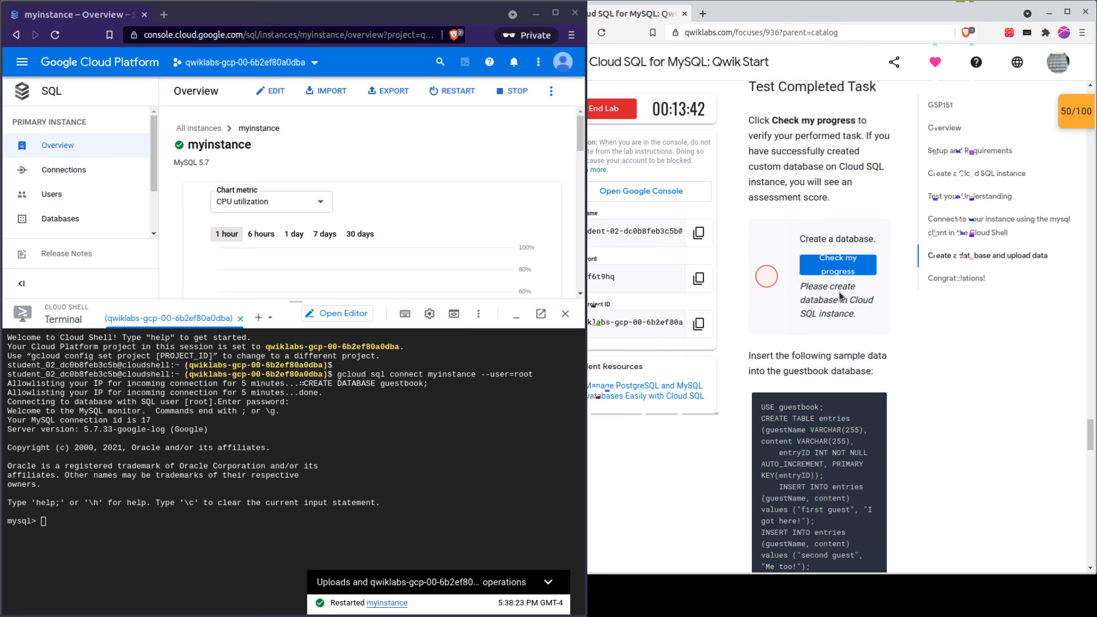
pyautogui.scroll(1, 834, 311)
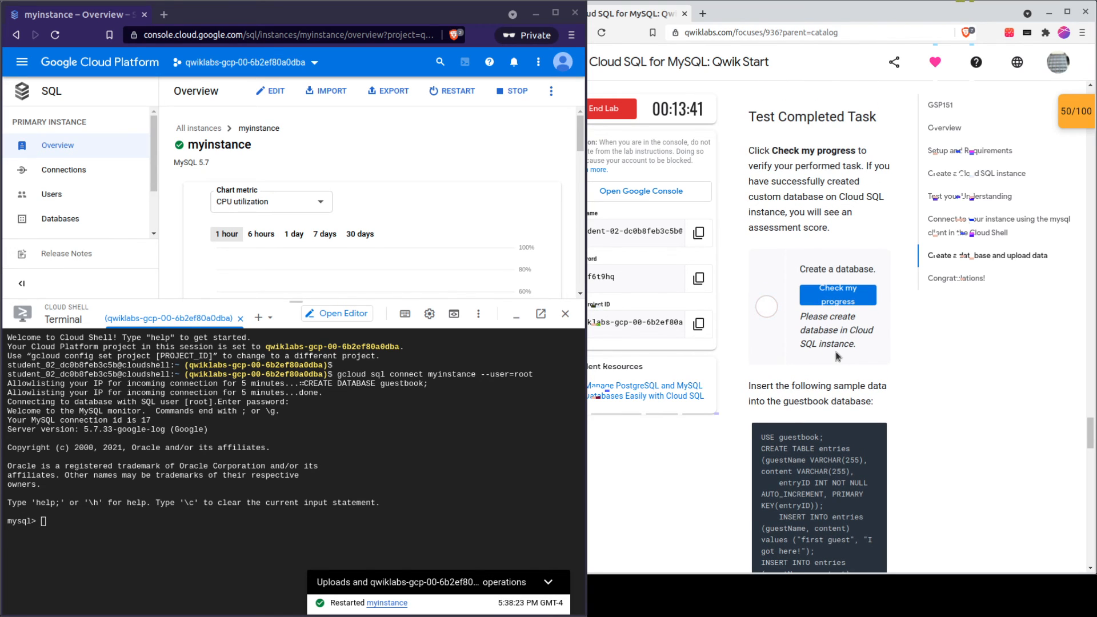
# - Run CREATE DATABASE guestbook; at the MySQL prompt and check the lab's progress for the "Create a database" task
pyautogui.scroll(3, 835, 355)
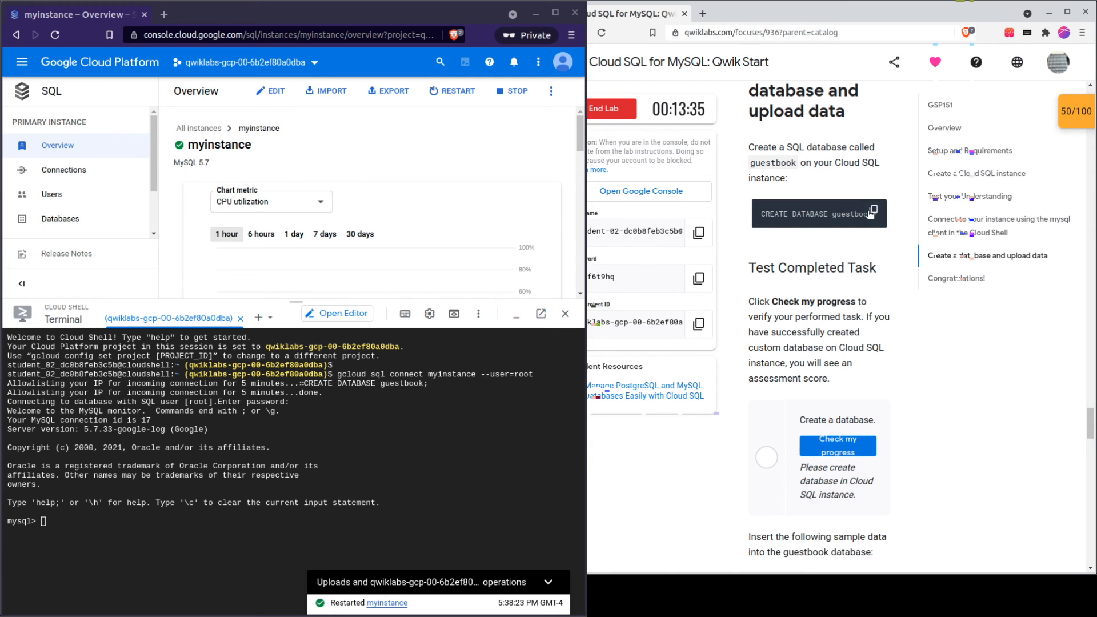
pyautogui.click(872, 212)
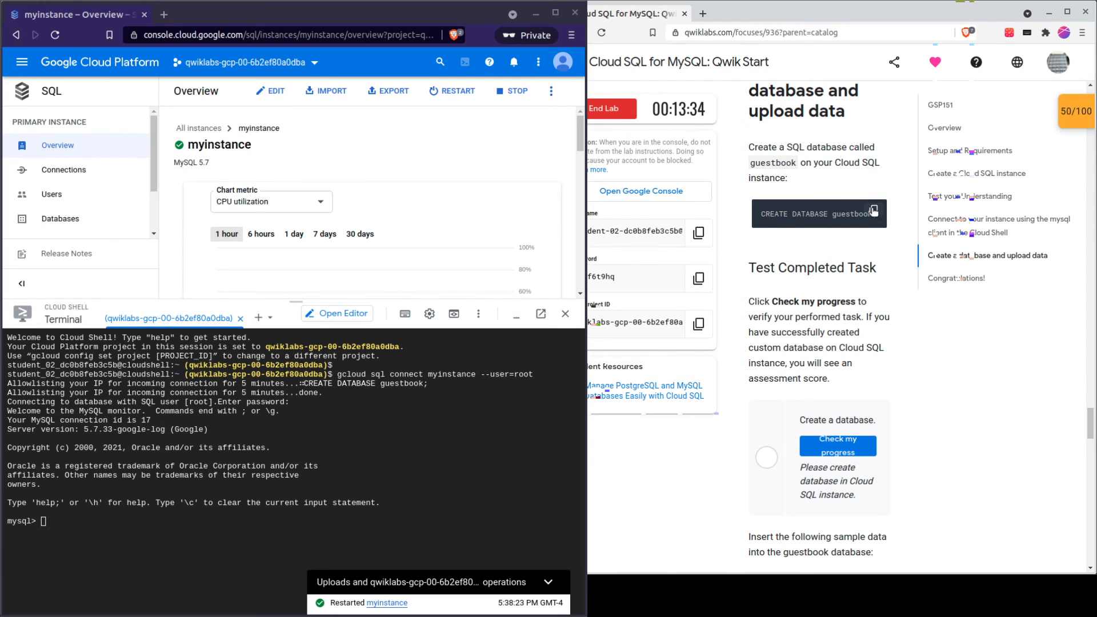
pyautogui.click(57, 516)
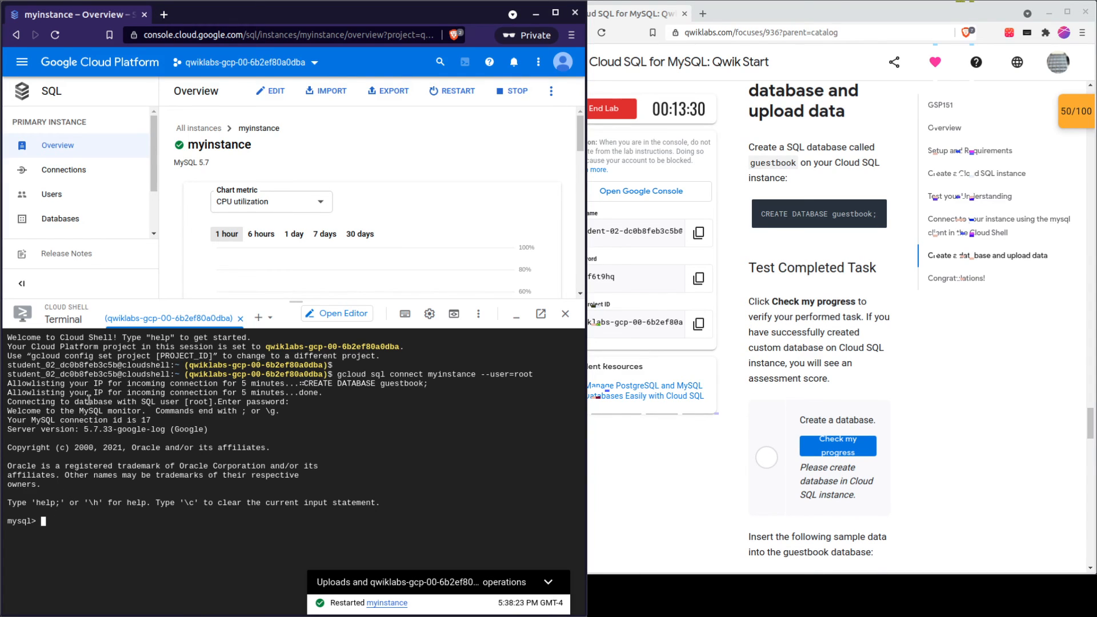
pyautogui.hotkey('ctrl', 'v')
pyautogui.press('Return')
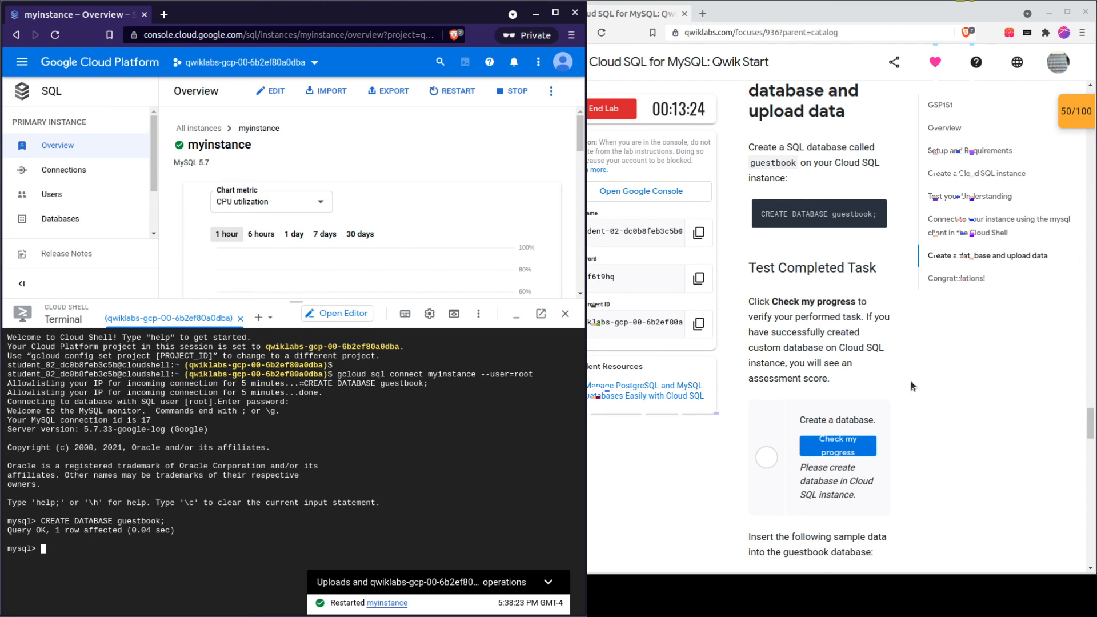
pyautogui.scroll(-1, 856, 388)
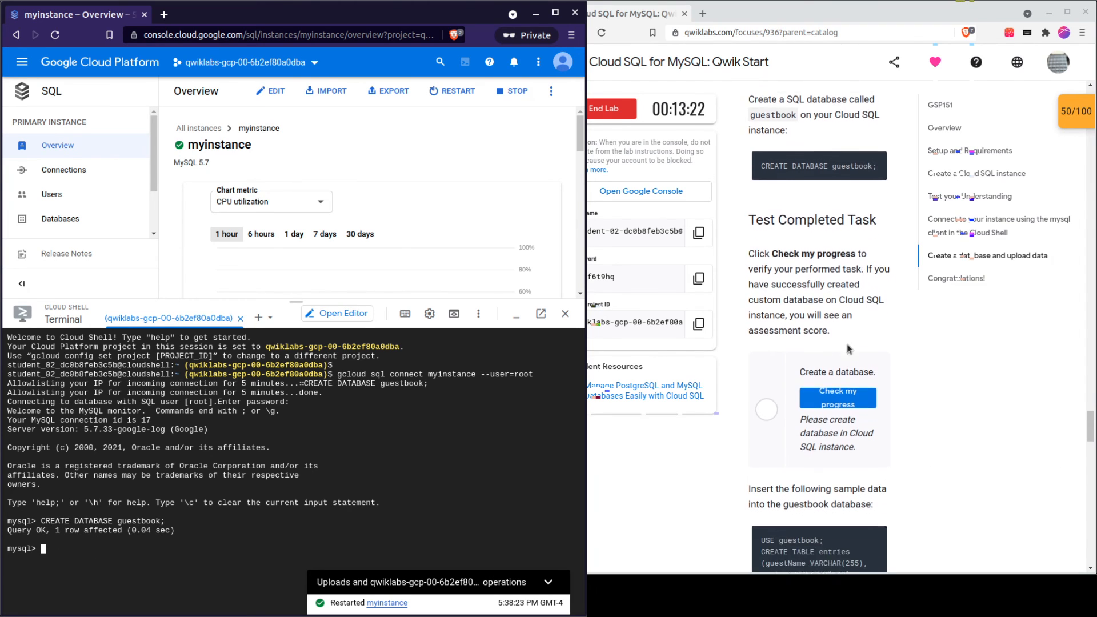
pyautogui.click(833, 393)
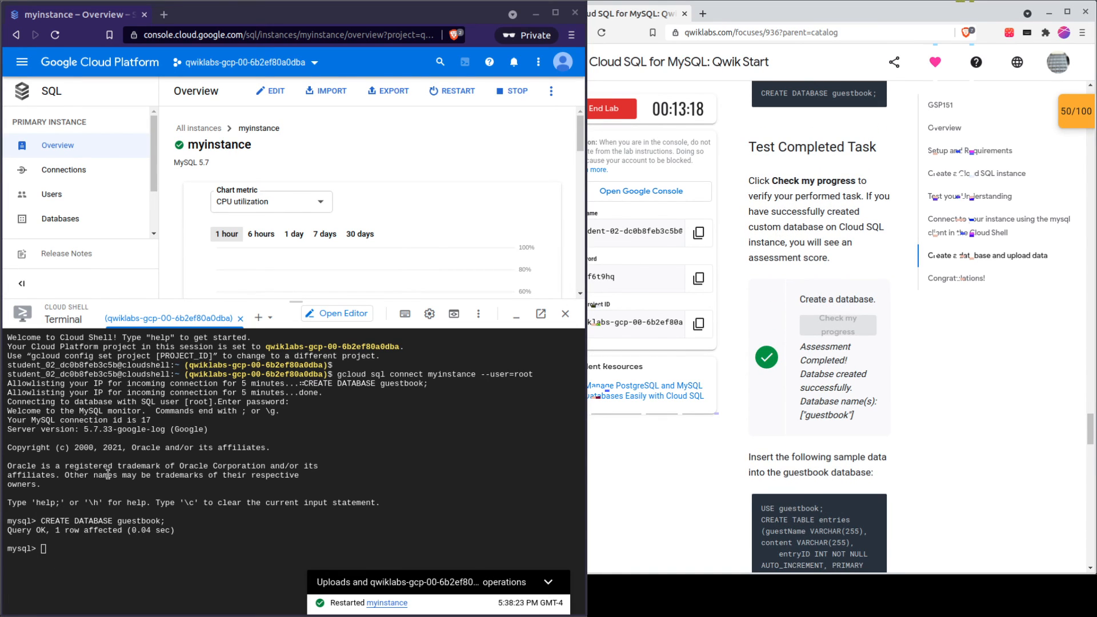
# - Run the lab's sample data statements in MySQL to create the entries table in guestbook and insert the first guest and second guest rows
pyautogui.scroll(-2, 821, 422)
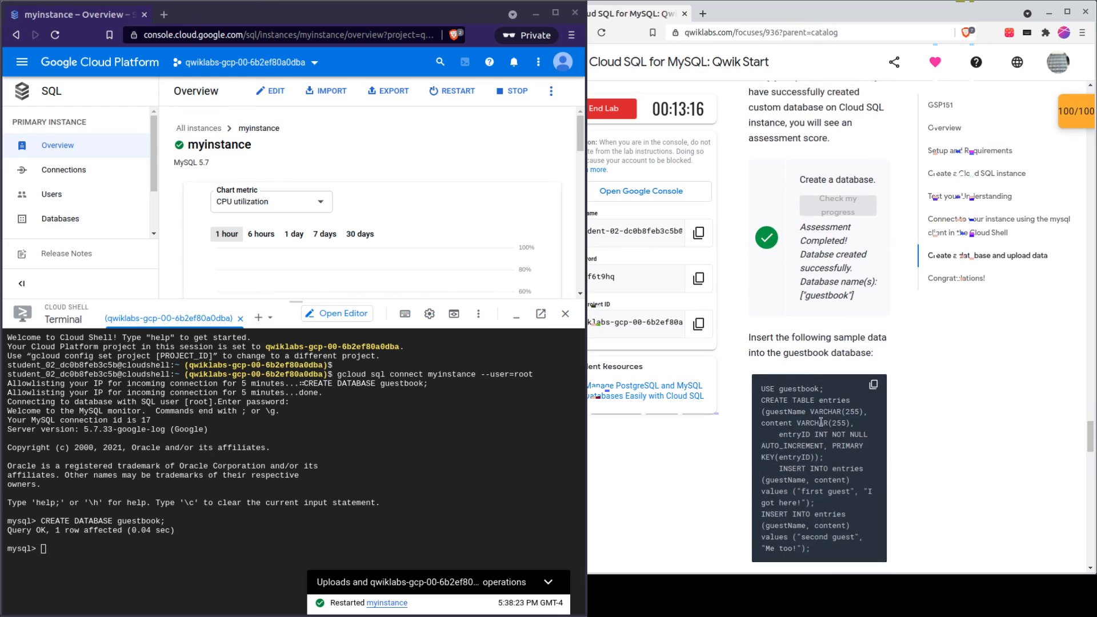
pyautogui.scroll(-2, 820, 421)
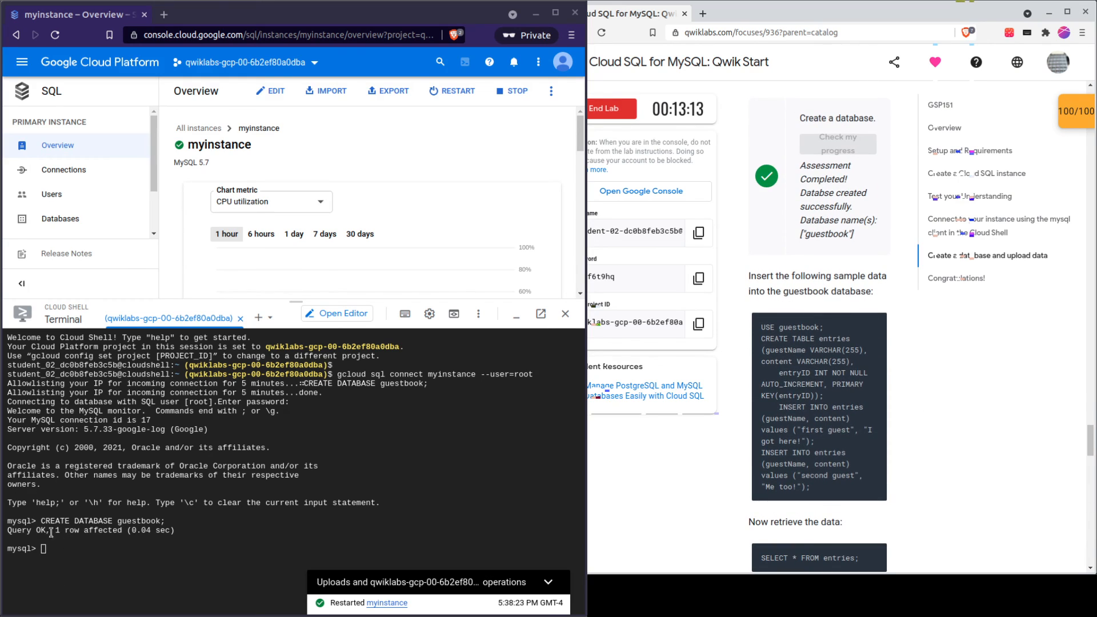
pyautogui.scroll(-2, 898, 357)
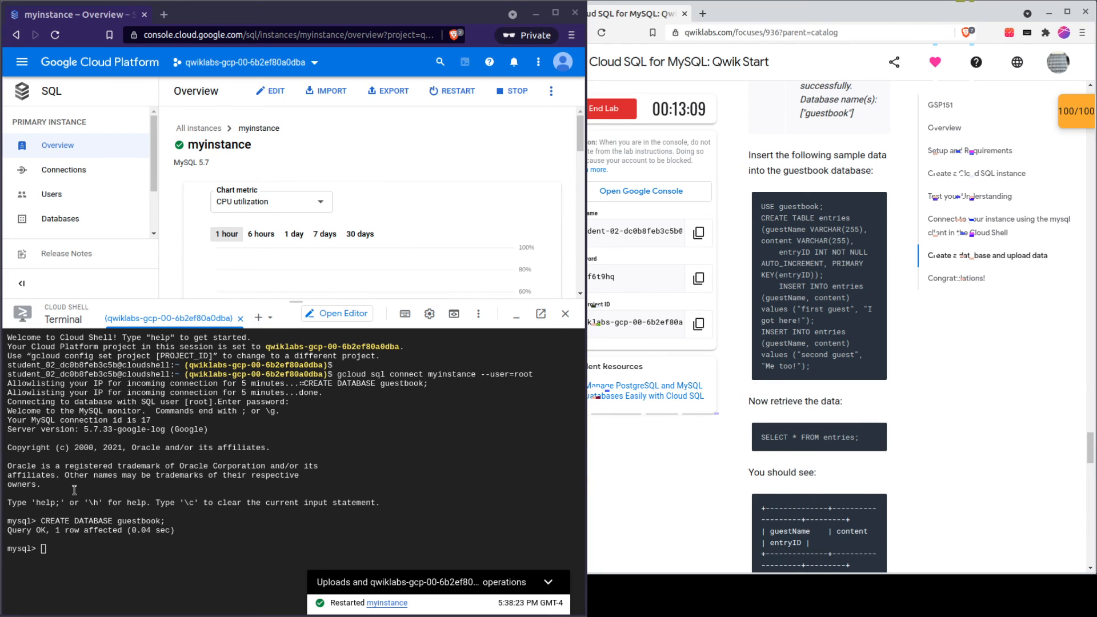
pyautogui.click(48, 550)
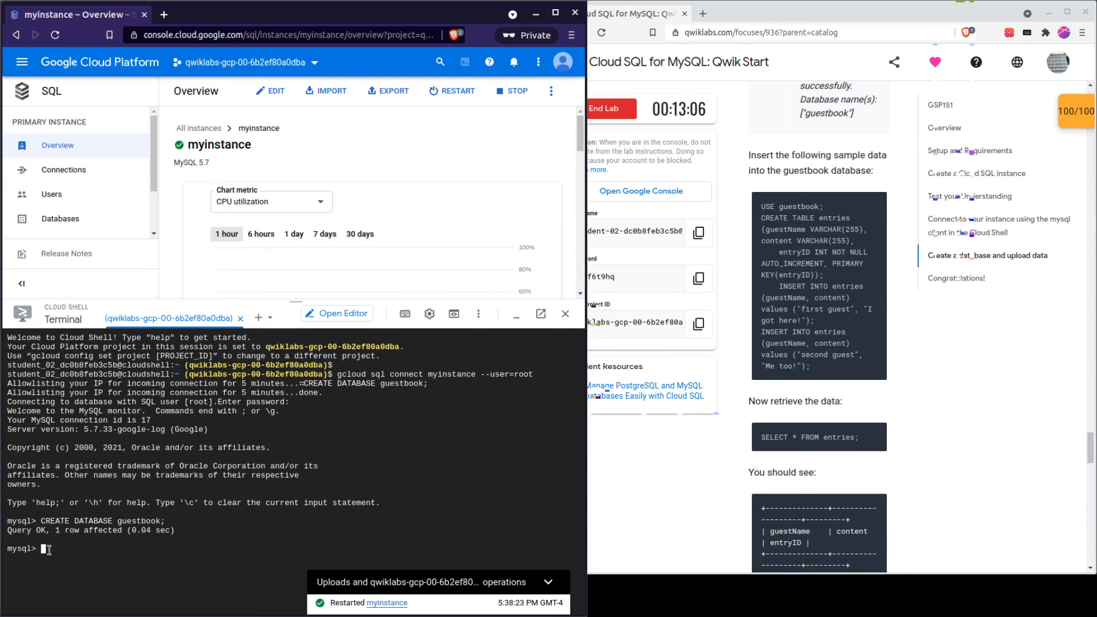
pyautogui.hotkey('ctrl', 'v')
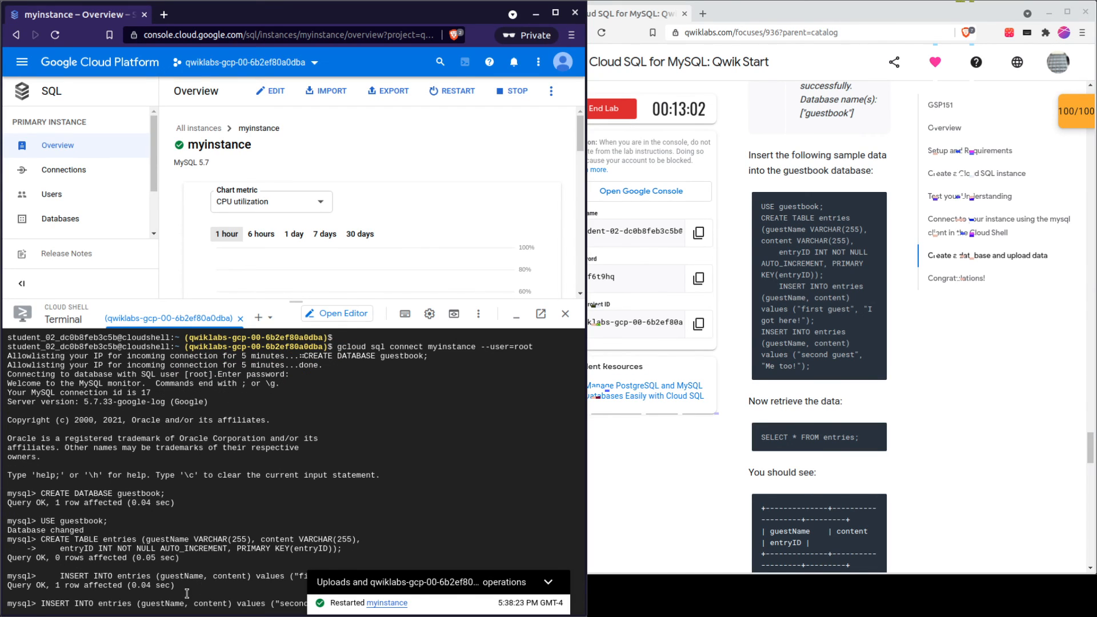
pyautogui.click(548, 585)
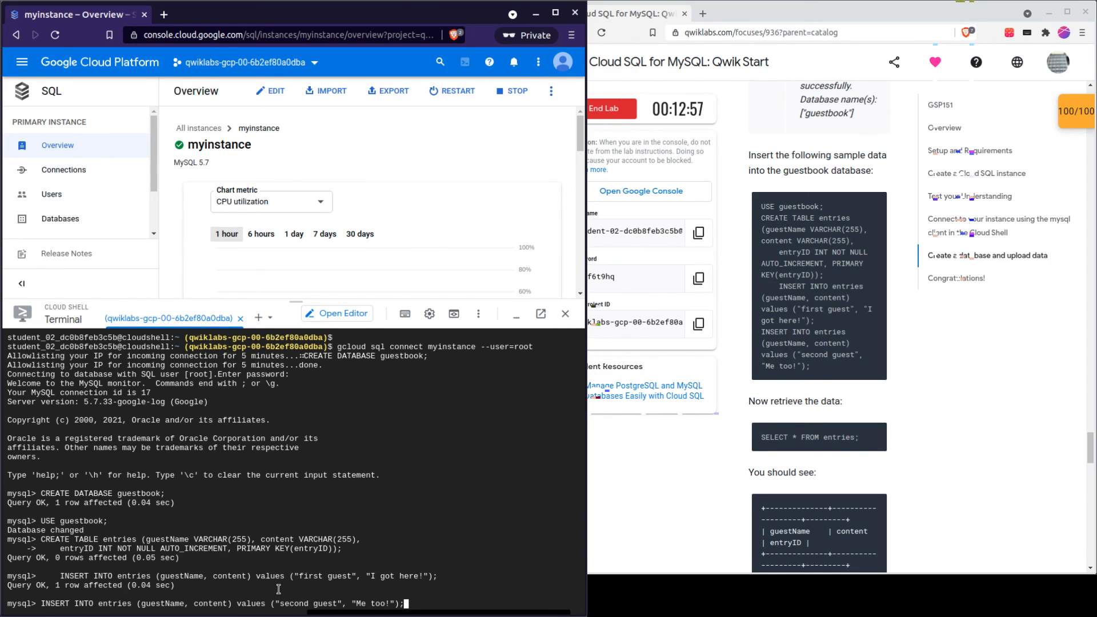
pyautogui.press('Return')
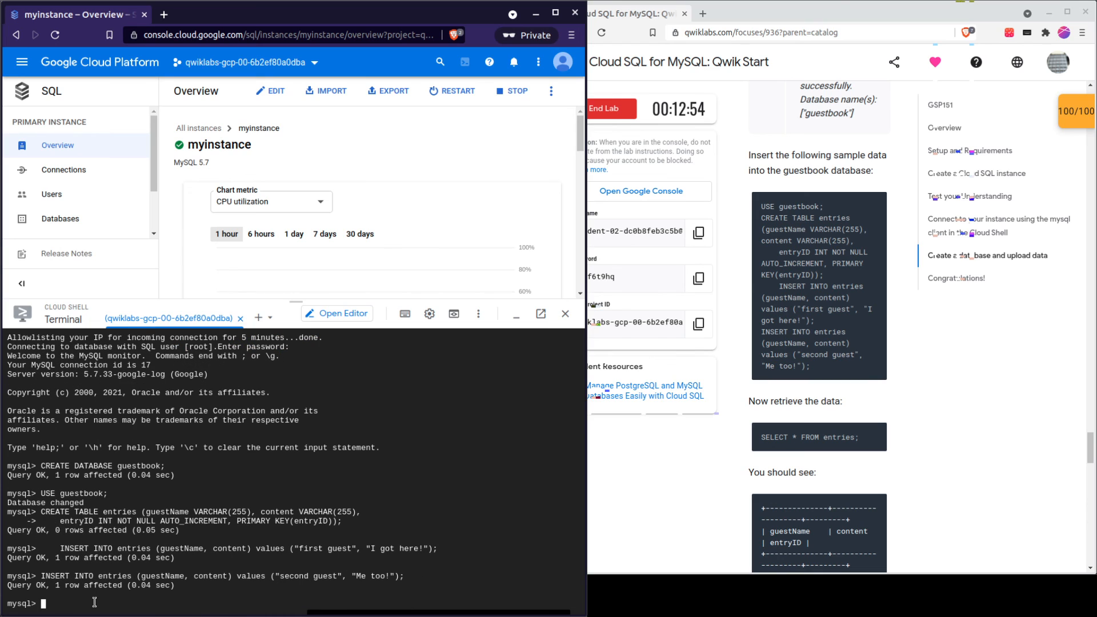
pyautogui.moveTo(39, 588); pyautogui.dragTo(138, 584)
# - Run SELECT * FROM entries; at the MySQL prompt and compare the result with the lab's expected output
pyautogui.click(871, 437)
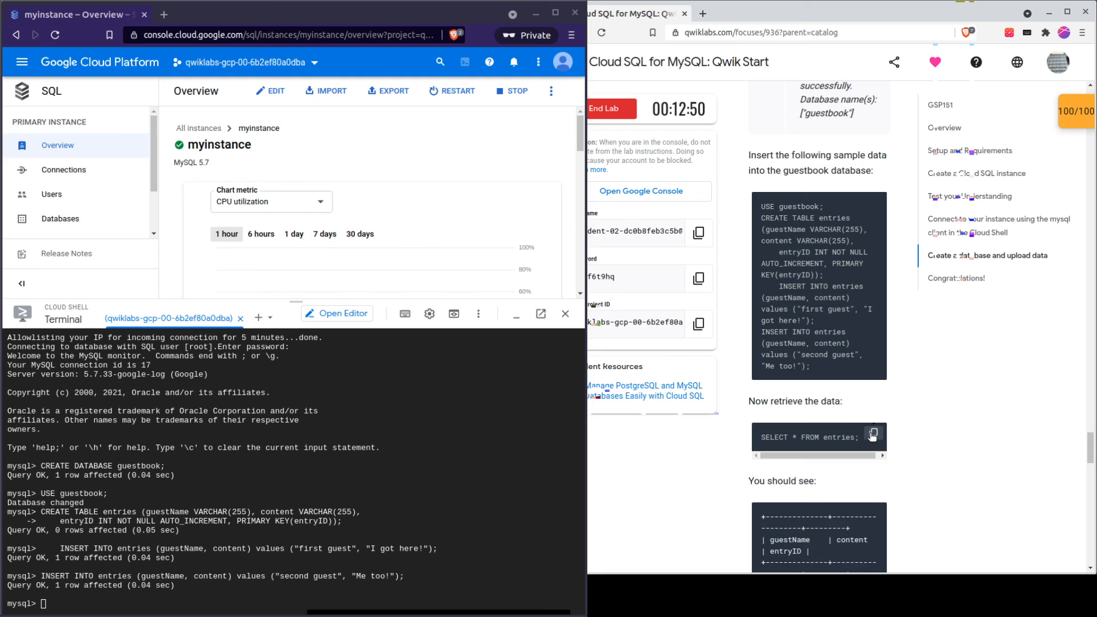
pyautogui.click(52, 602)
pyautogui.hotkey('ctrl', 'v')
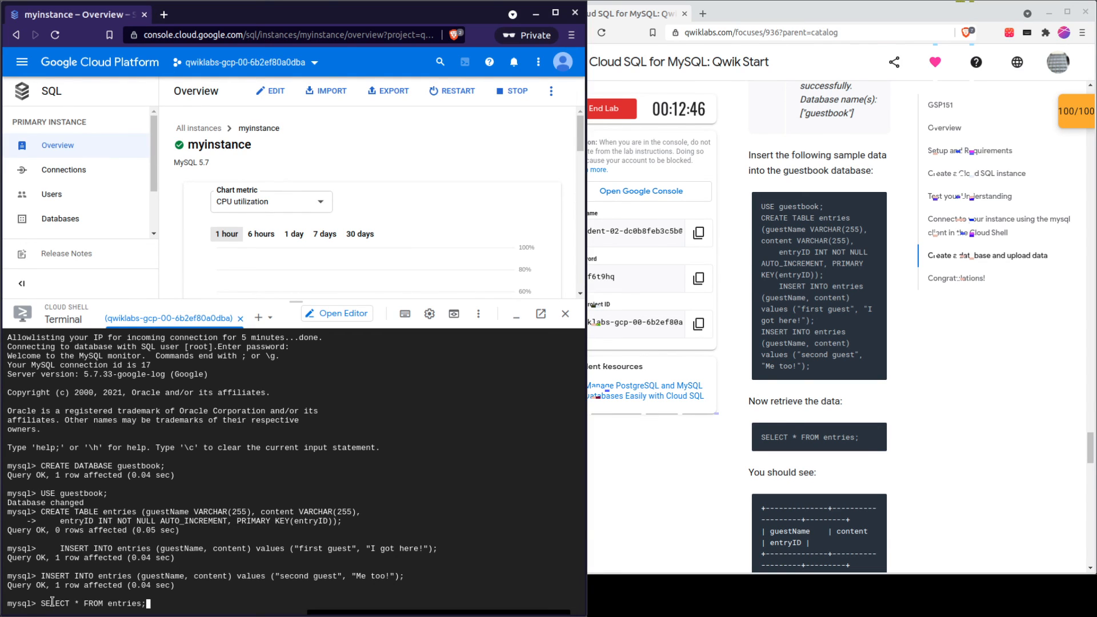
pyautogui.press('Return')
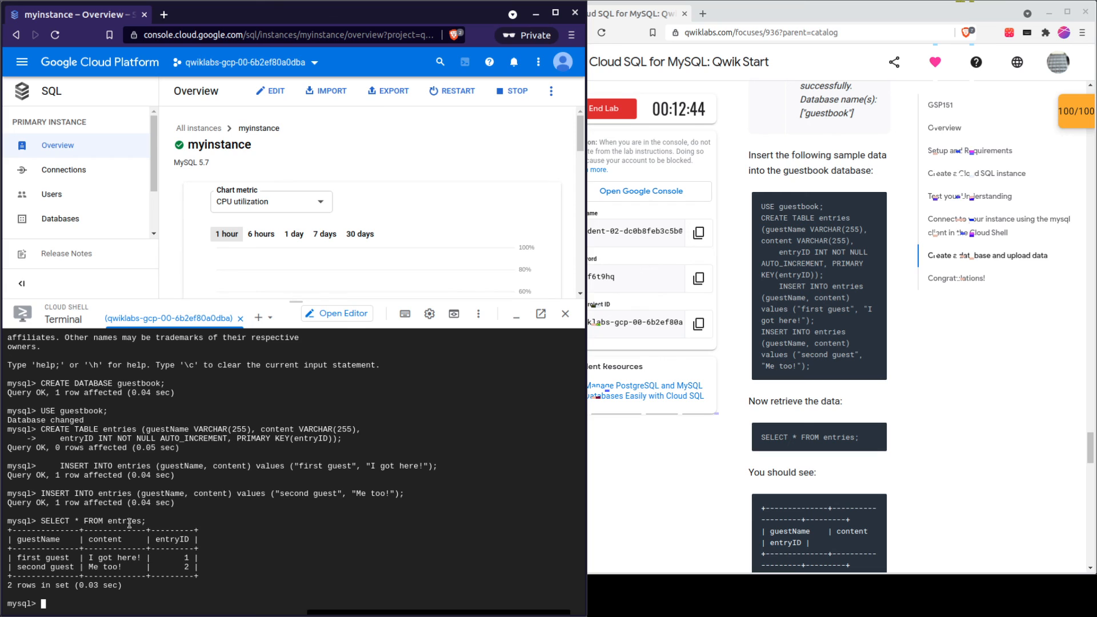
pyautogui.moveTo(11, 534); pyautogui.dragTo(209, 582)
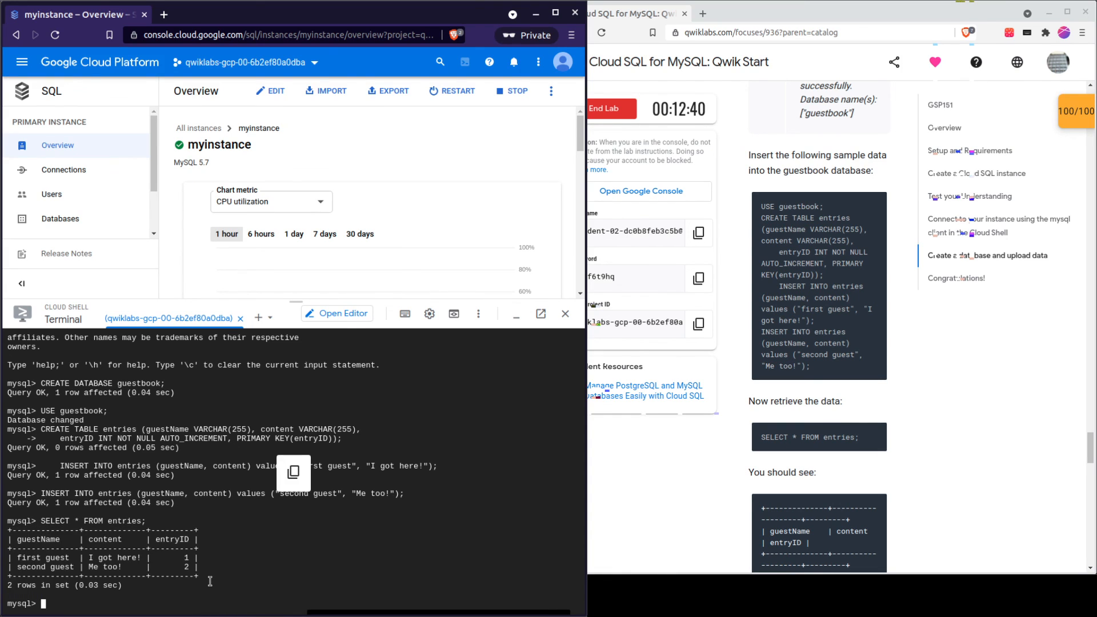
pyautogui.scroll(-1, 815, 473)
pyautogui.scroll(-1, 815, 473)
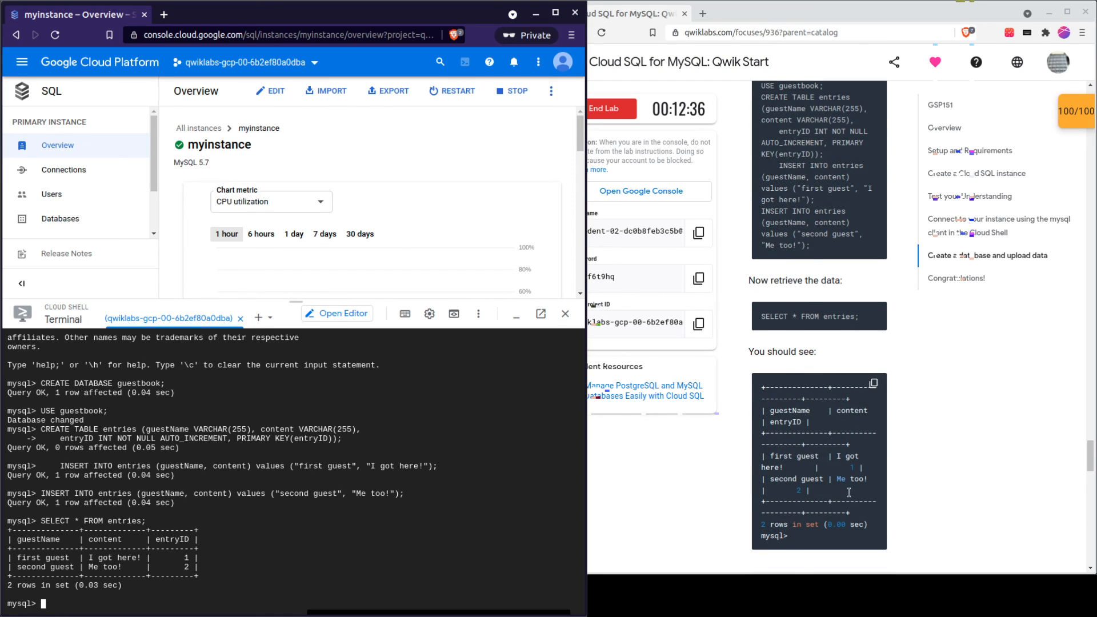
# - Widen the lab page and review its closing sections, the database task and the Cloud Shell connection instructions
pyautogui.scroll(-4, 849, 493)
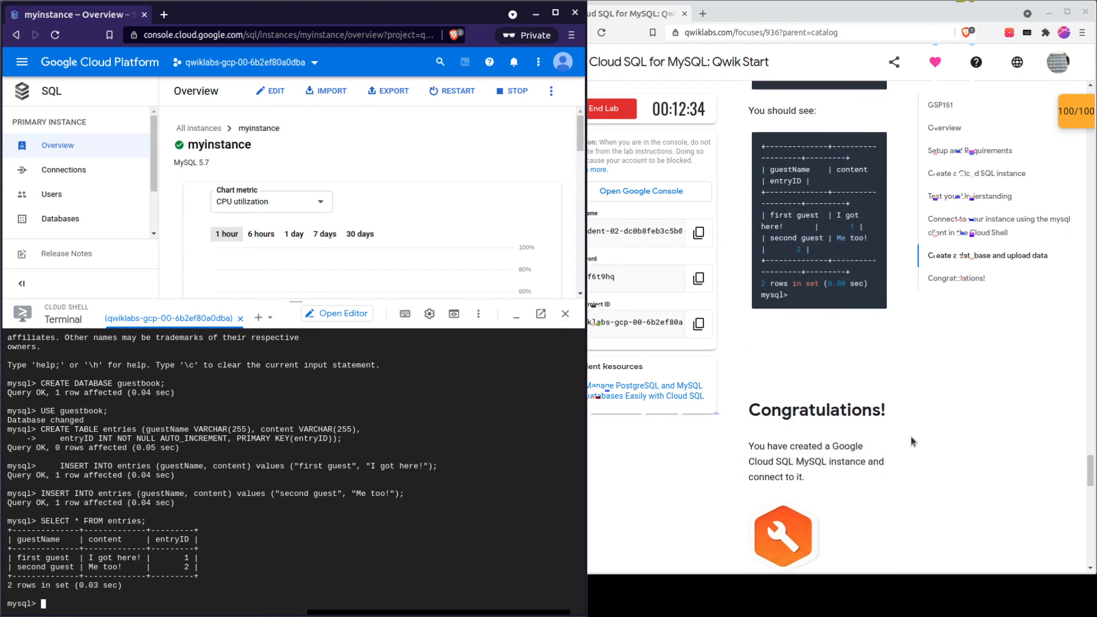
pyautogui.scroll(-6, 930, 482)
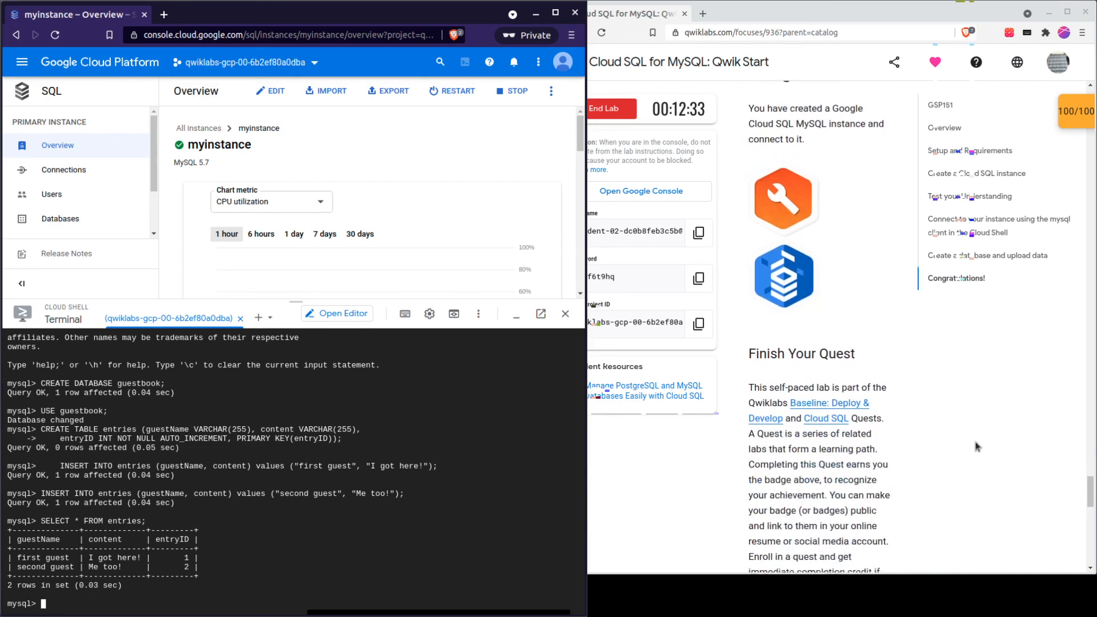
pyautogui.scroll(-3, 976, 447)
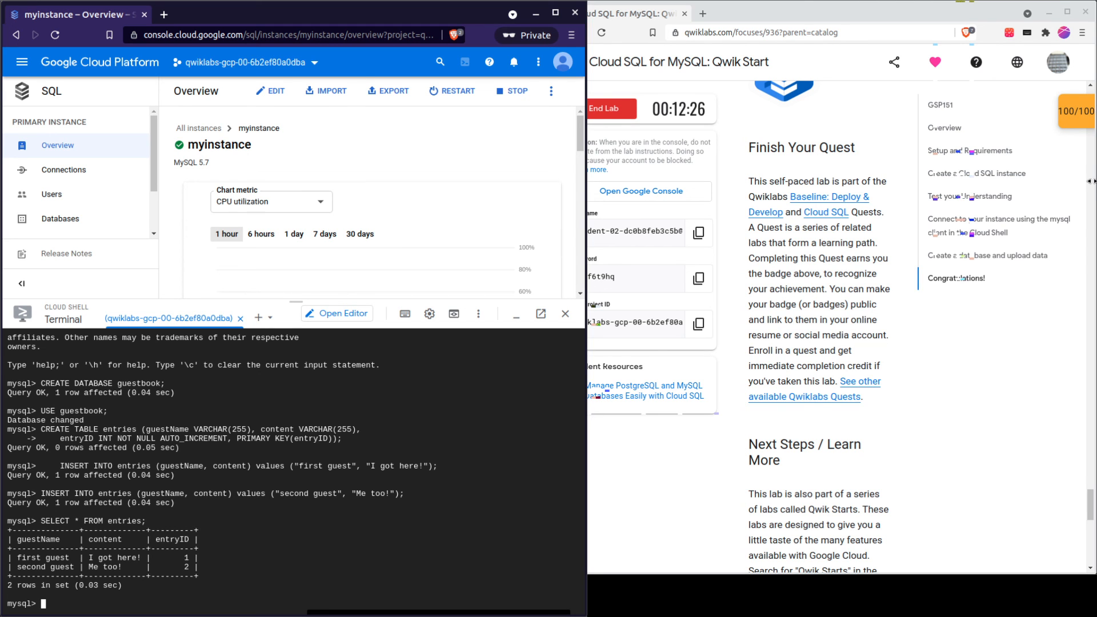
pyautogui.moveTo(1091, 181); pyautogui.dragTo(1096, 181)
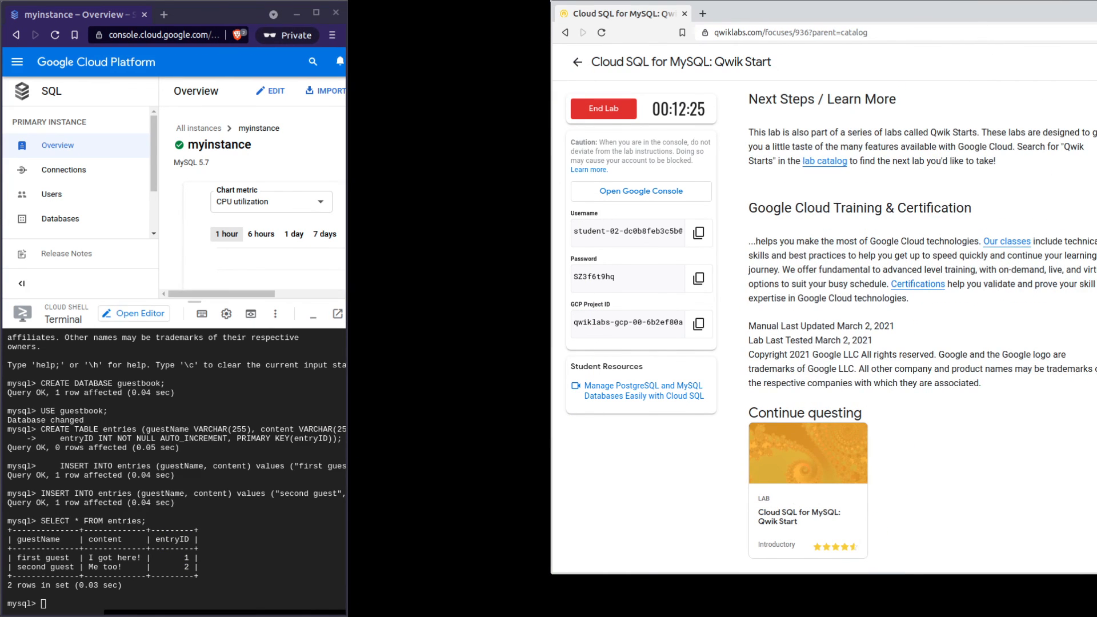
pyautogui.scroll(5, 641, 181)
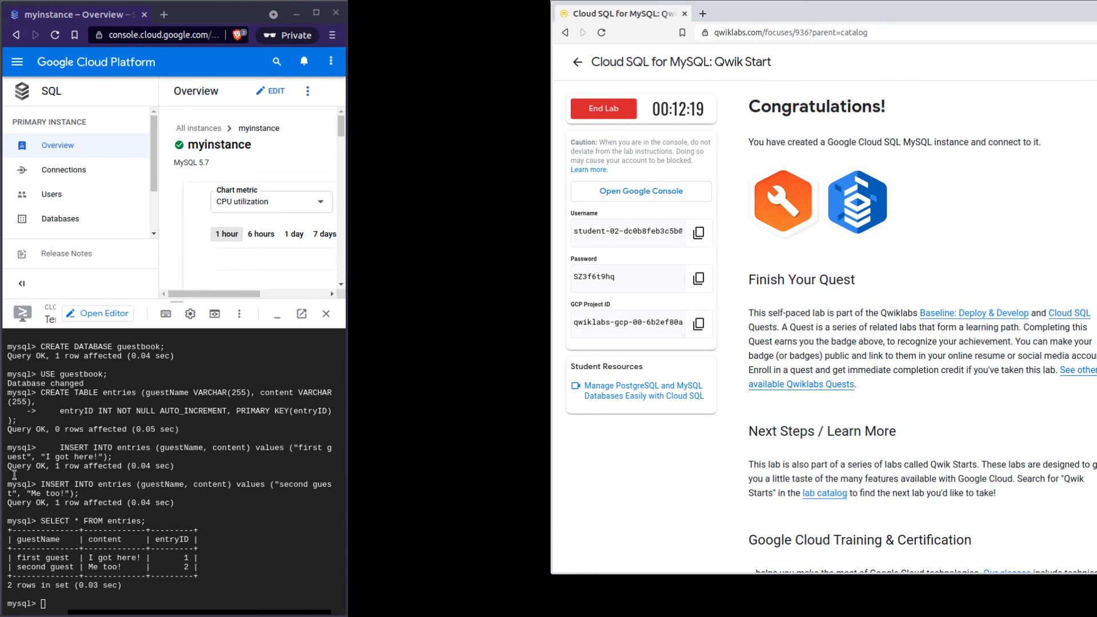
pyautogui.scroll(10, 872, 358)
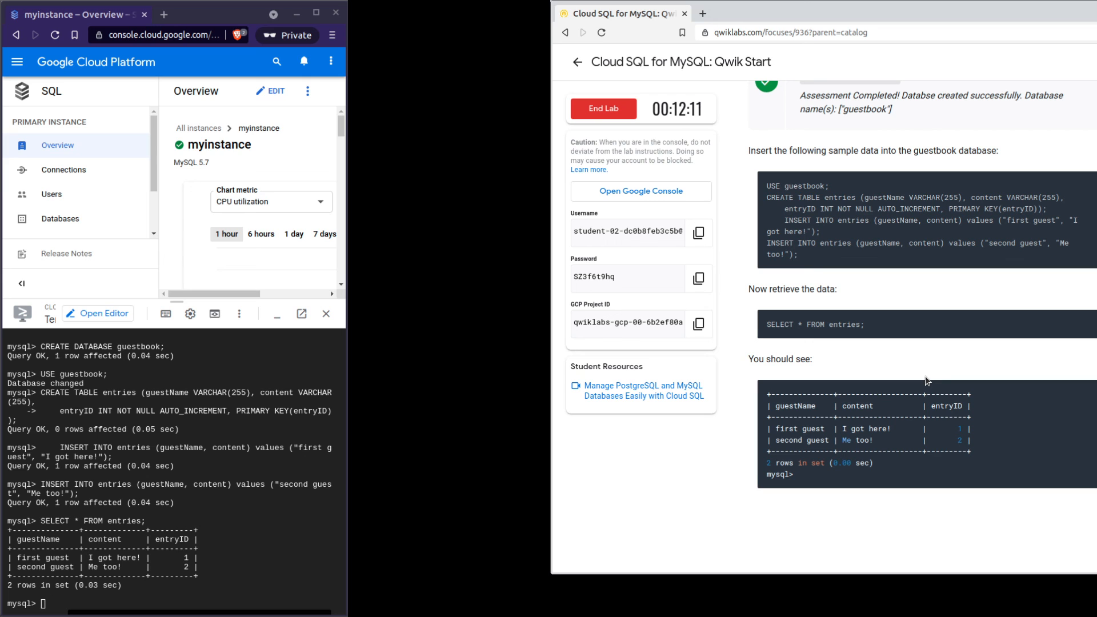
pyautogui.scroll(5, 1011, 377)
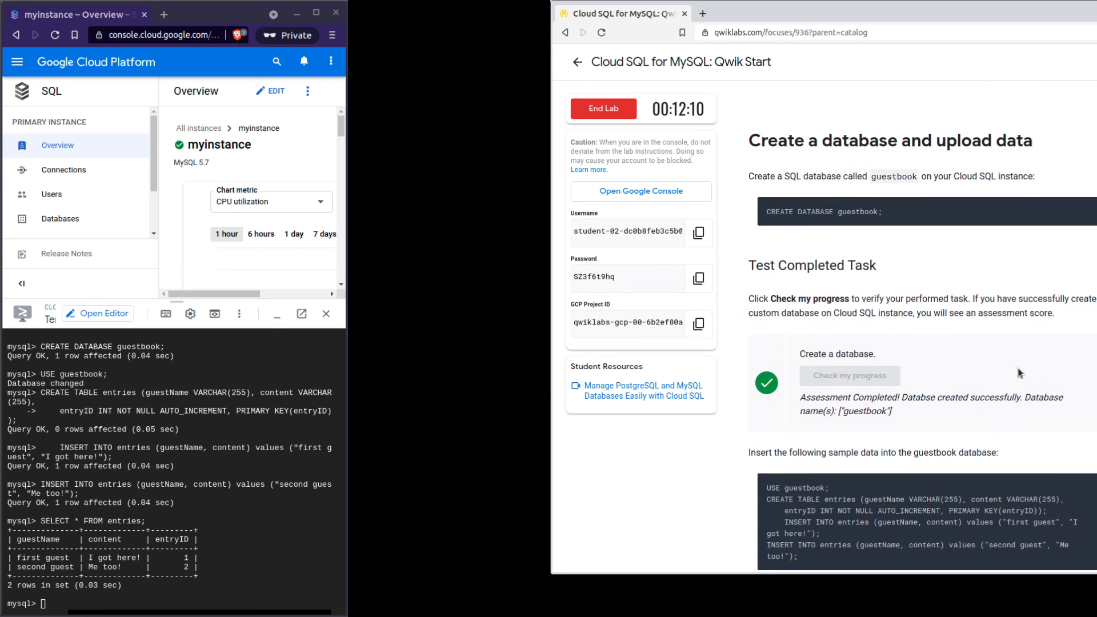
pyautogui.scroll(9, 1017, 372)
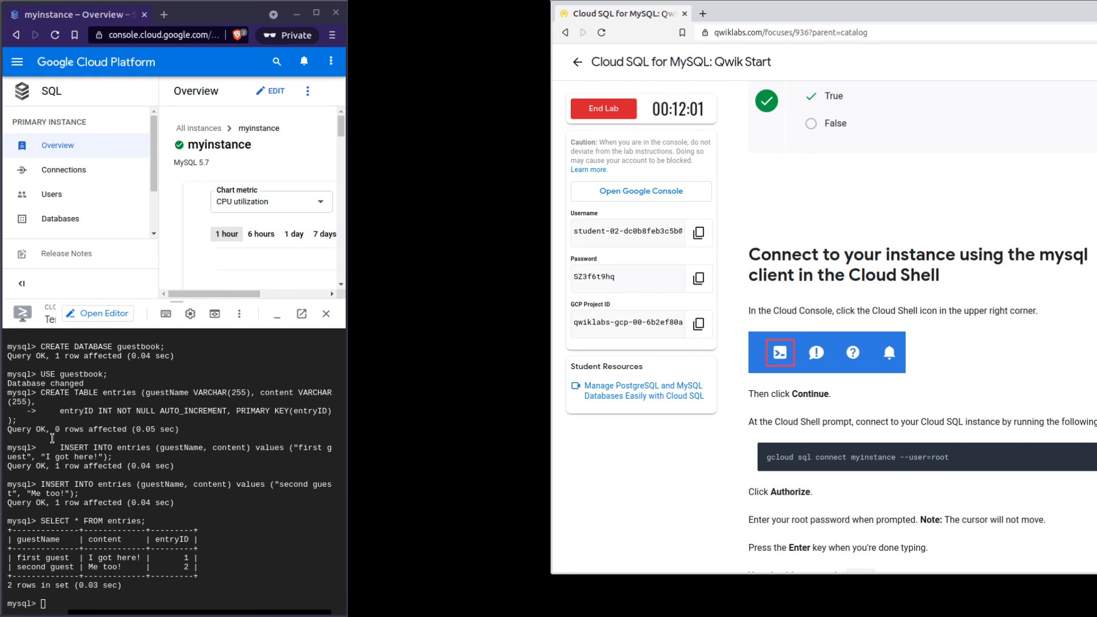
pyautogui.scroll(-4, 891, 400)
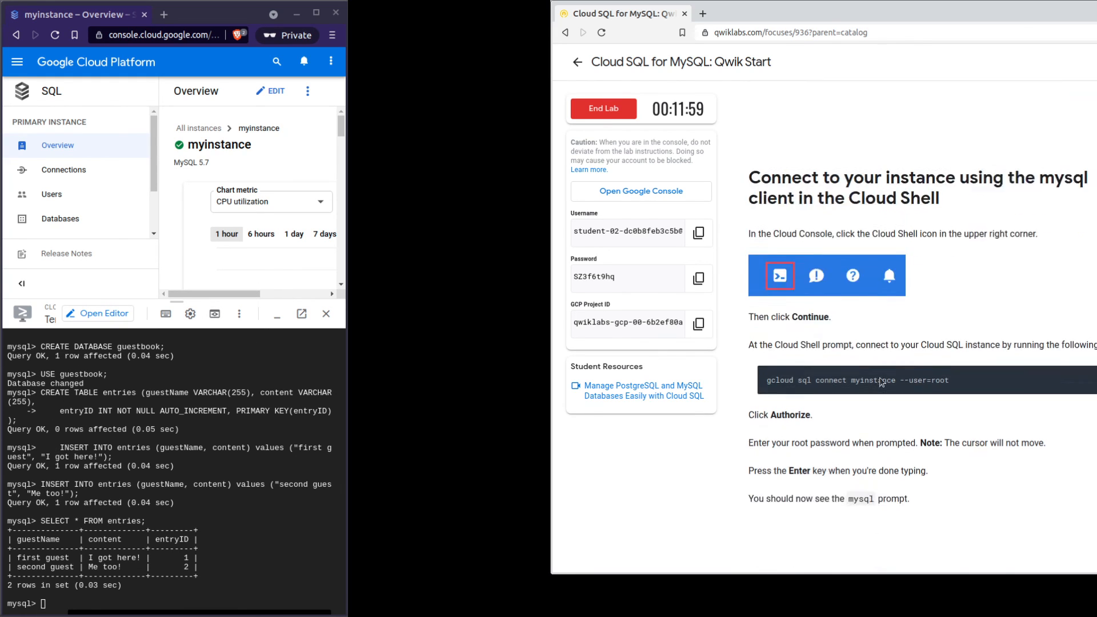
pyautogui.scroll(5, 879, 372)
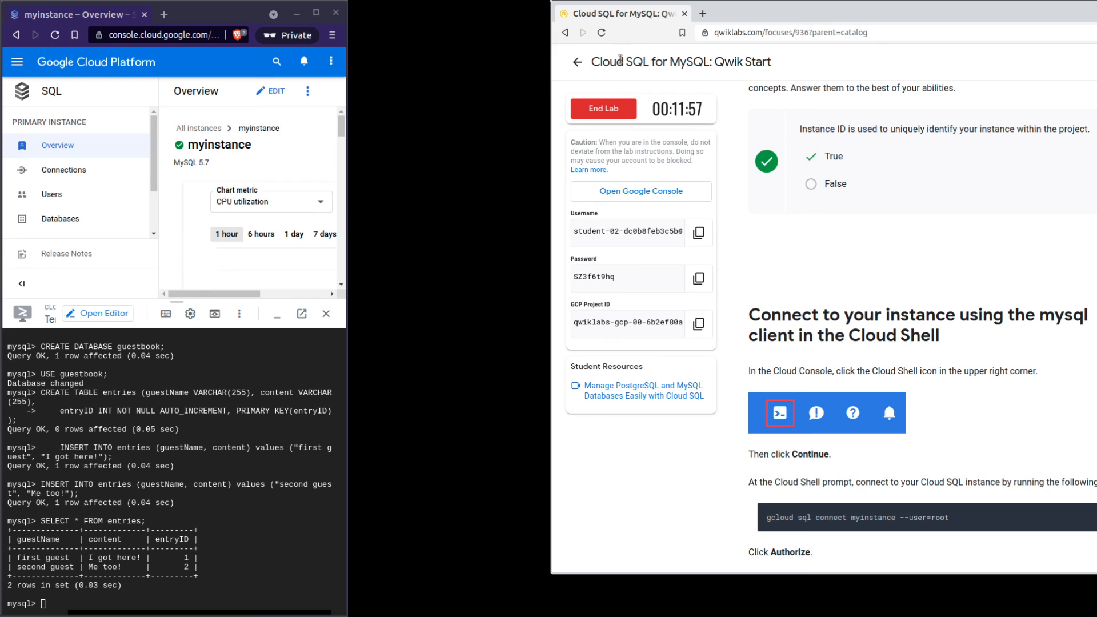
# - End the Cloud SQL for MySQL: Qwik Start lab and confirm ending it
pyautogui.click(612, 110)
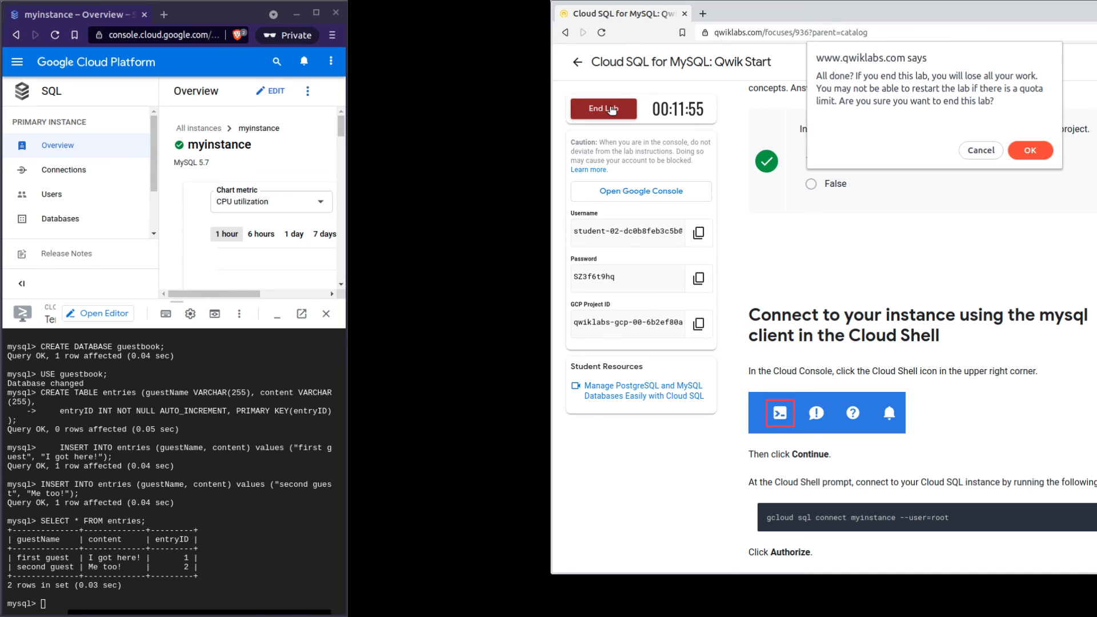
pyautogui.click(1034, 151)
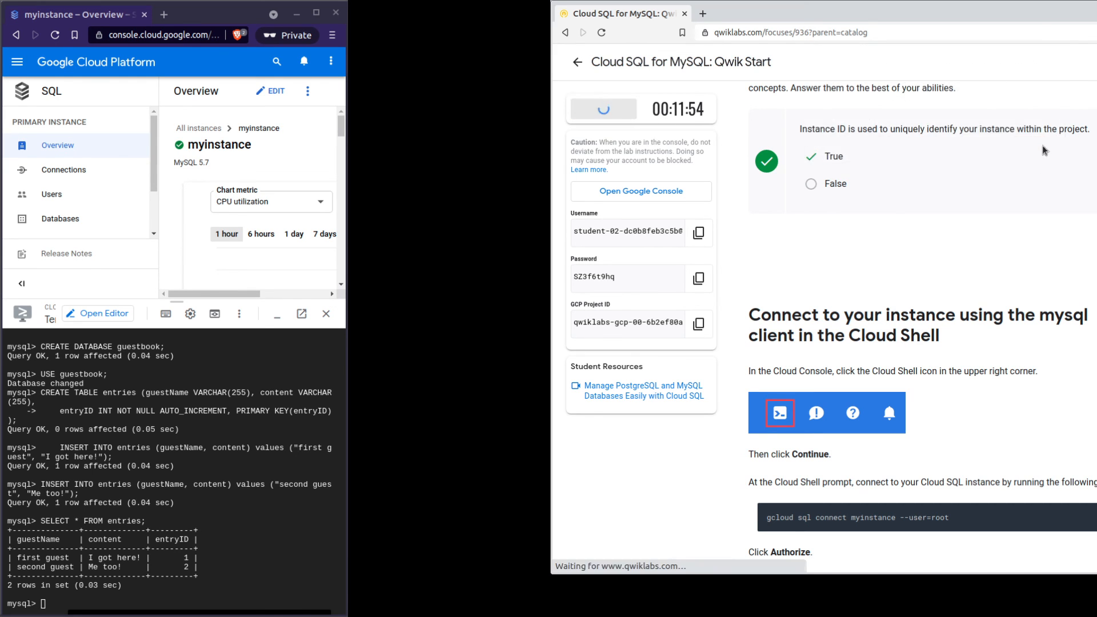
pyautogui.click(1003, 344)
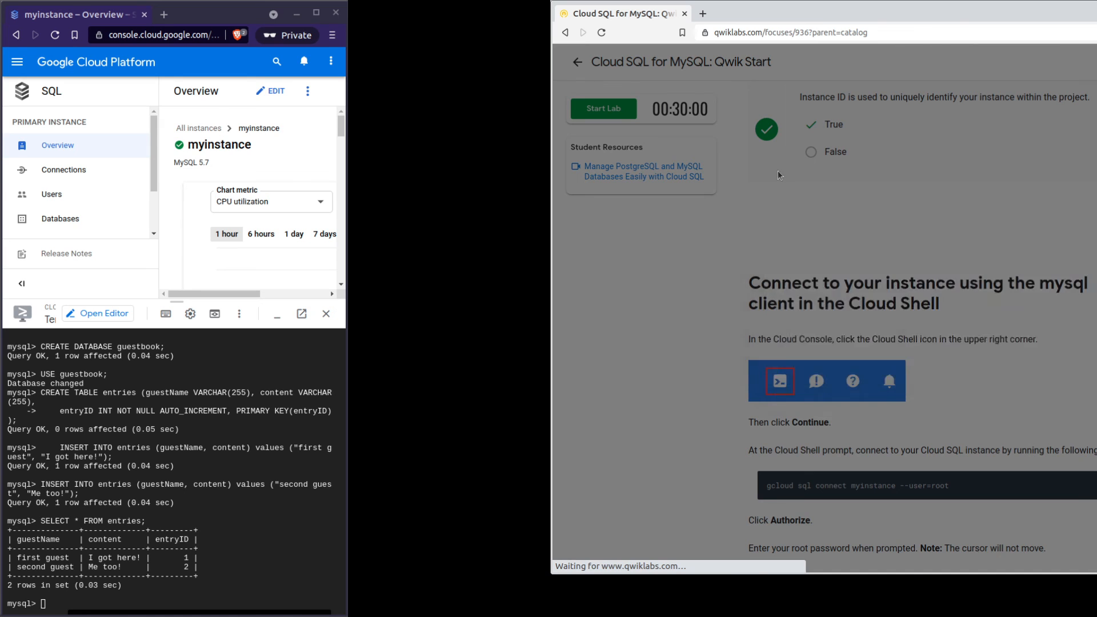